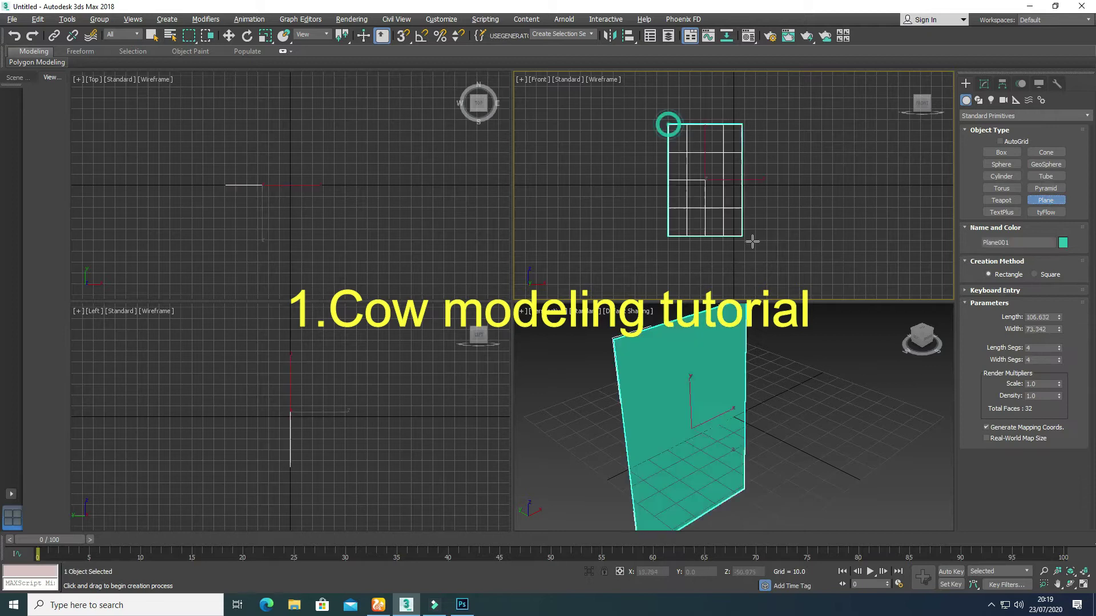
Center the plane on the world origin by setting its absolute X and Z positions to 0.
right_click(227, 37)
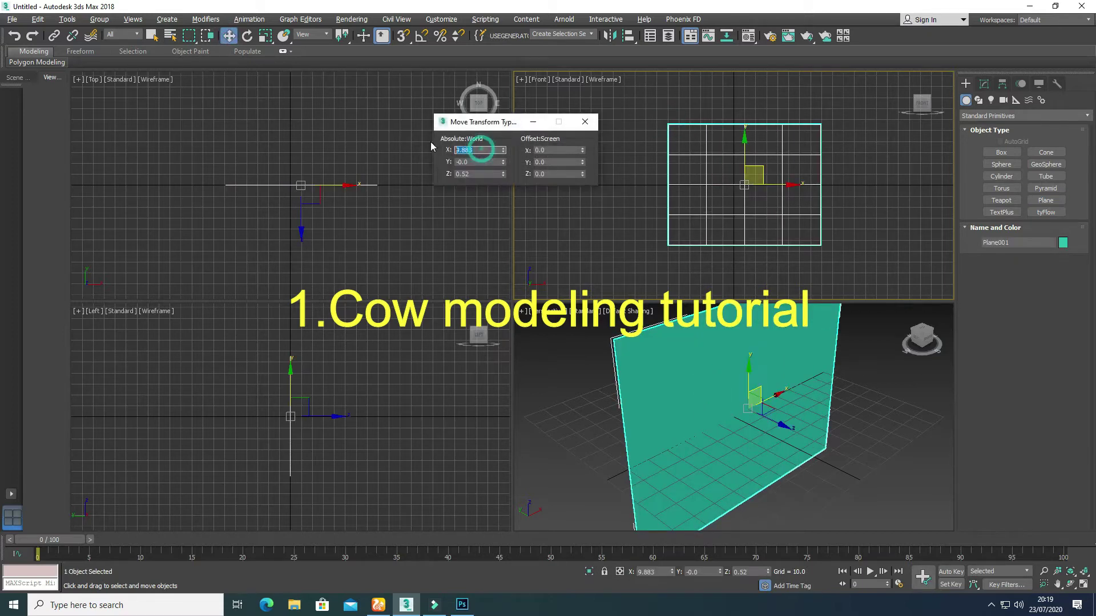
text(0)
key(Tab)
key(Tab)
text(0)
key(Return)
click(585, 122)
Set the plane's width to 518 and length to 455, with one length segment and one width segment.
click(983, 84)
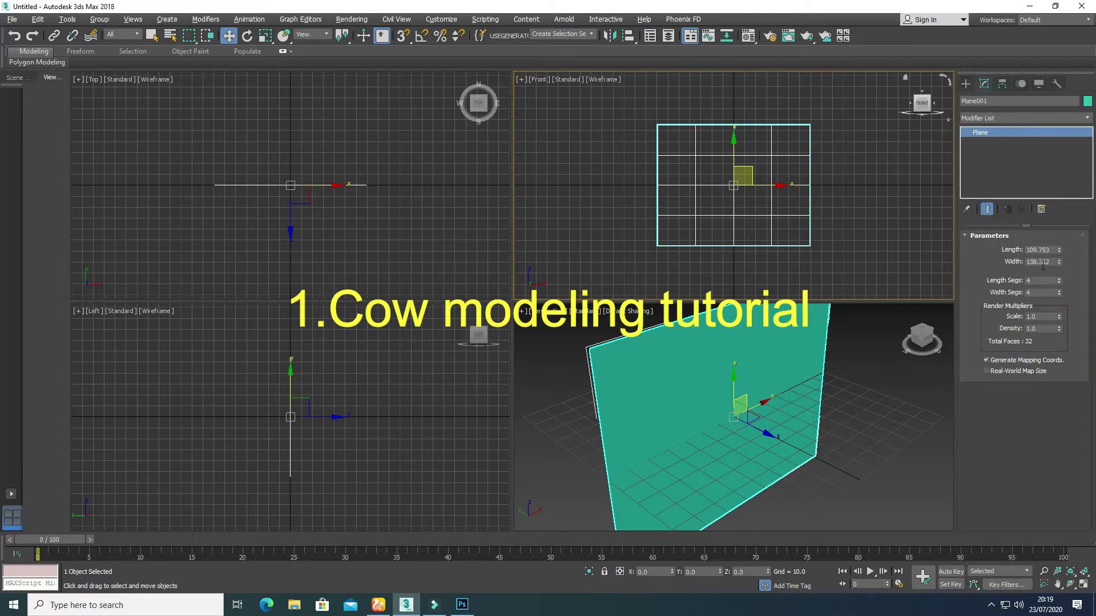
text(518)
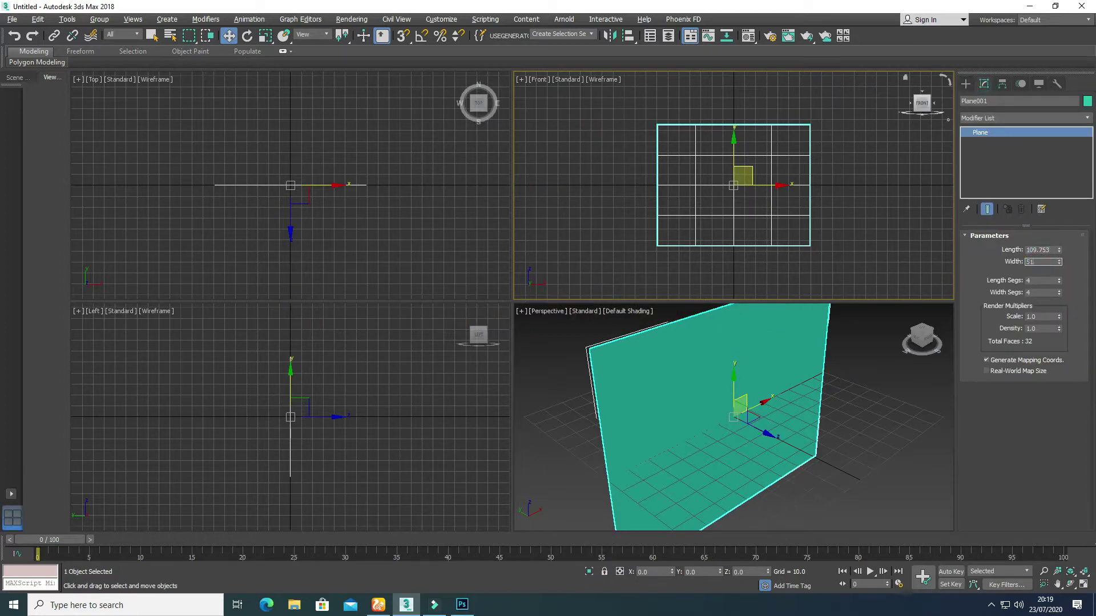
key(Return)
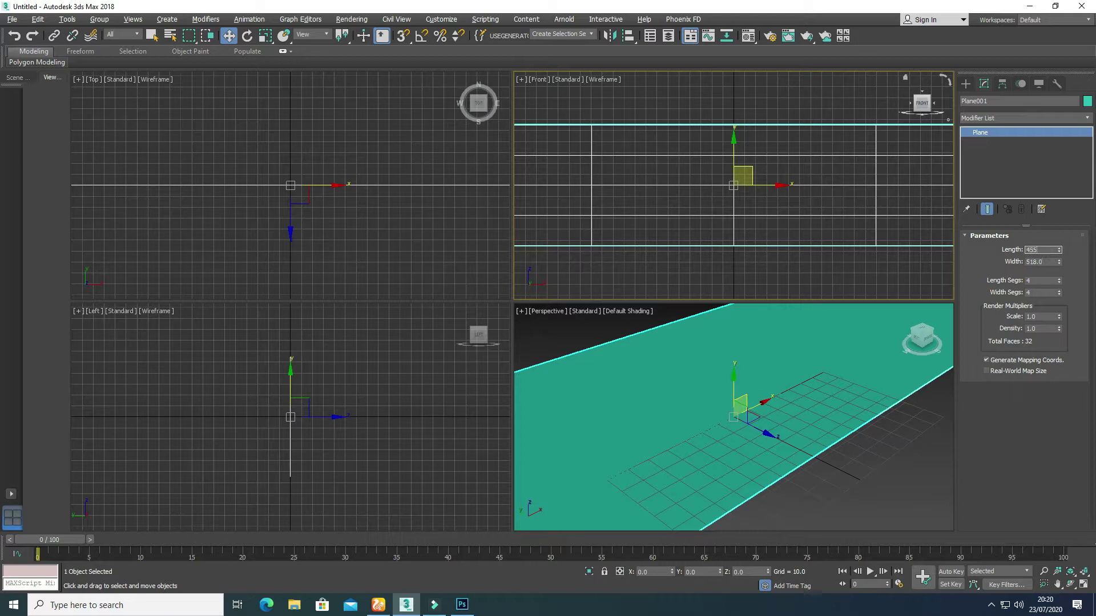
key(Return)
text(1)
key(Tab)
text(1)
key(Return)
Load cow.jpg as the diffuse color bitmap of the first material slot.
click(1080, 588)
click(1081, 587)
right_click(862, 496)
click(1084, 584)
click(1086, 574)
key(alt+w)
scroll(699, 183, down, 3)
key(m)
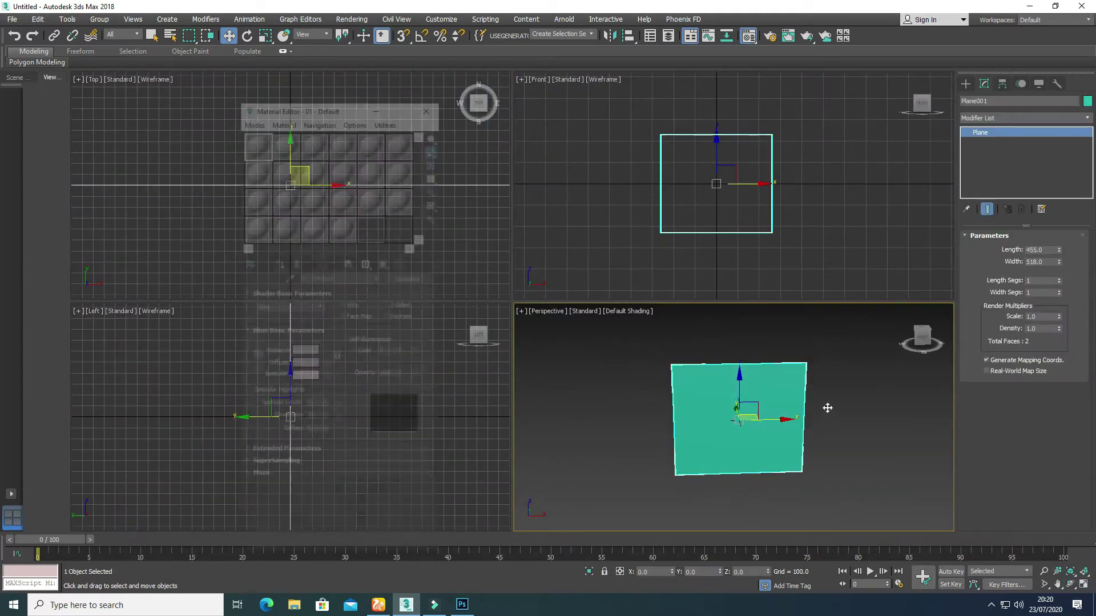
click(327, 364)
double_click(456, 180)
double_click(99, 109)
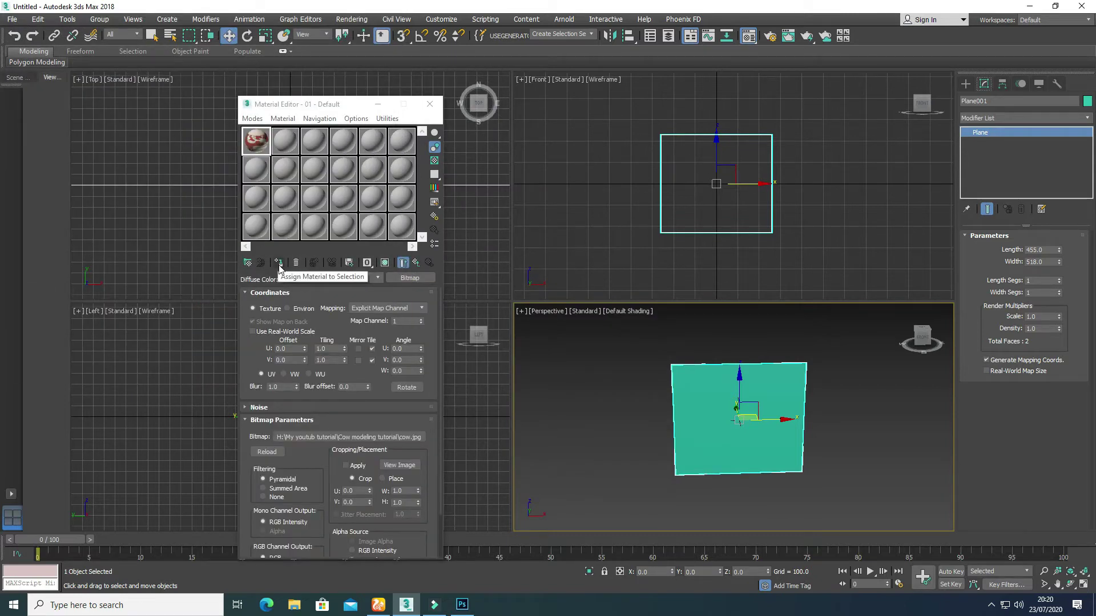
Assign the cow image material to the plane and show its texture in the viewport.
click(279, 265)
click(382, 264)
click(430, 104)
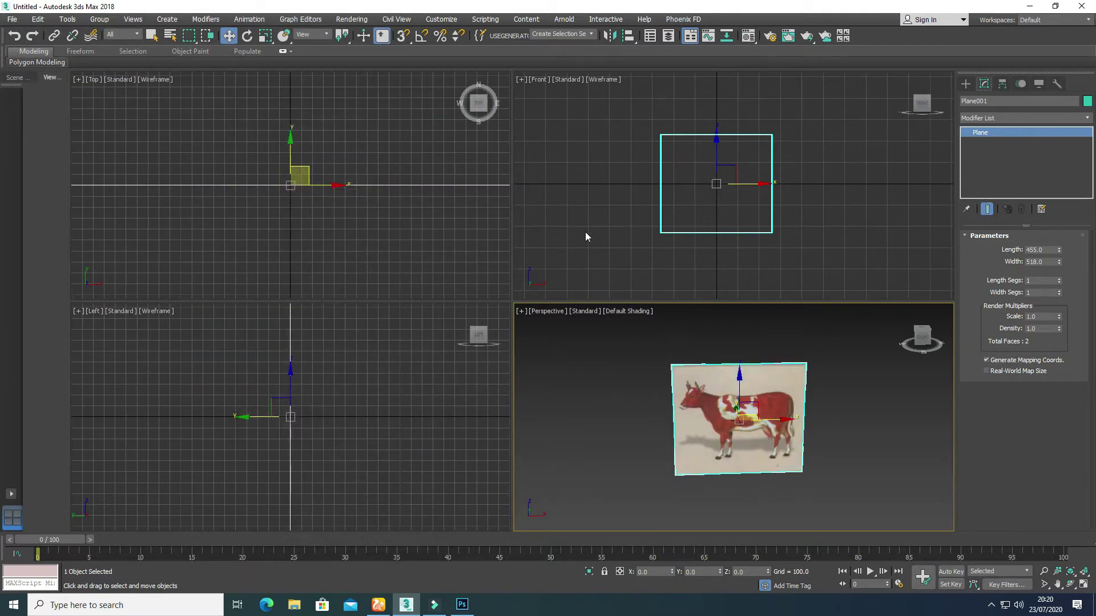
Switch the front view to shaded display so it shows the plane's texture.
click(584, 237)
key(F3)
click(761, 228)
Move the reference plane back in the top view to a Y position of about 483.5.
click(346, 201)
scroll(346, 201, down, 3)
drag(346, 200, 346, 60)
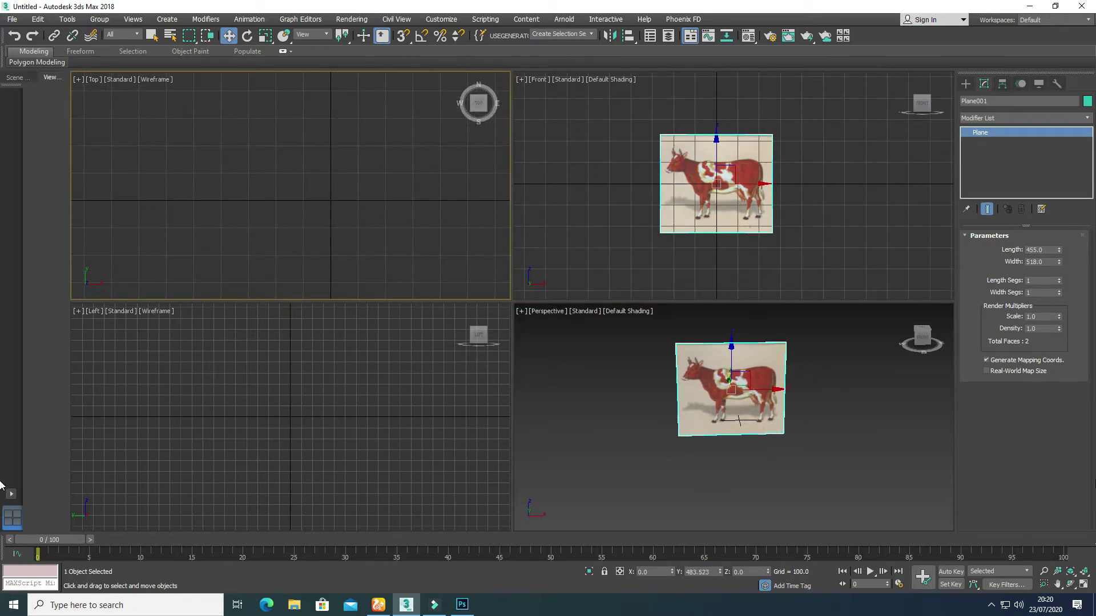
Maximize the front view around the cow image and hide its grid.
scroll(822, 411, up, 3)
scroll(746, 276, up, 3)
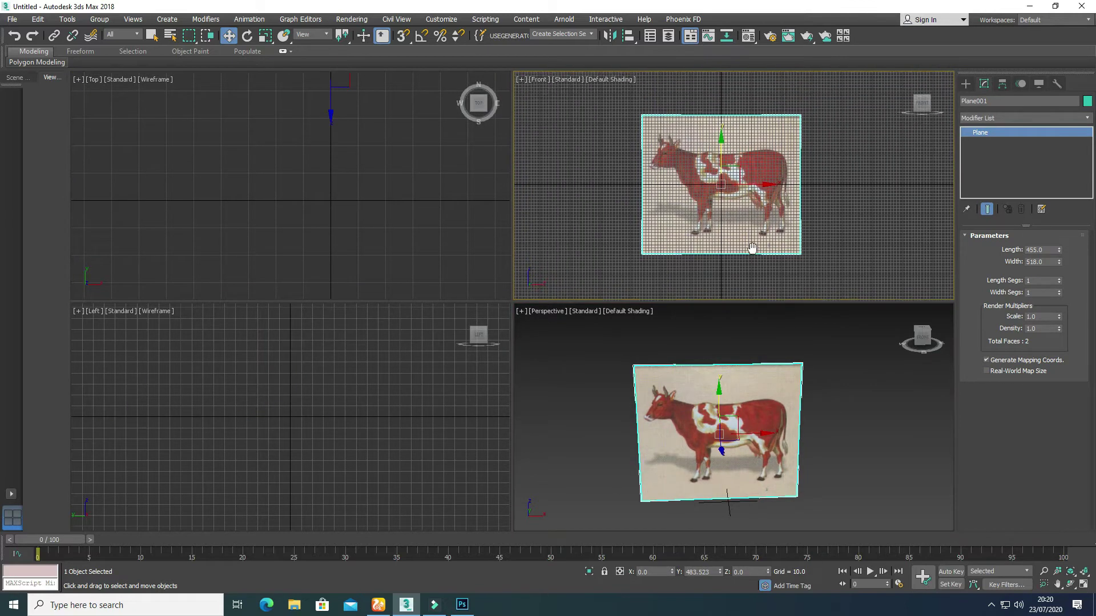
scroll(352, 231, up, 5)
scroll(314, 416, up, 3)
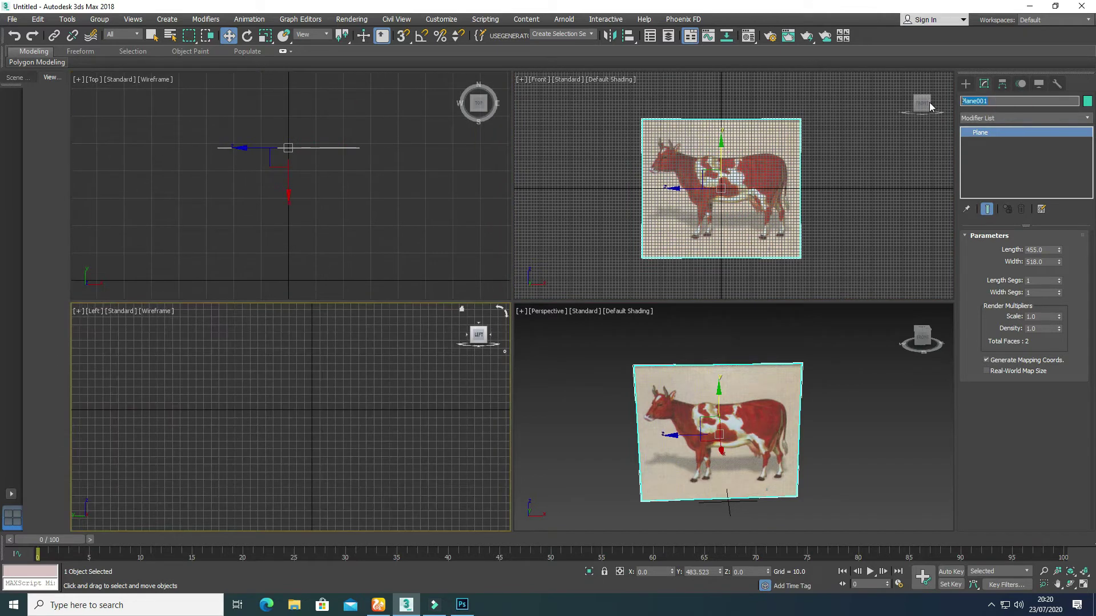
scroll(721, 199, up, 2)
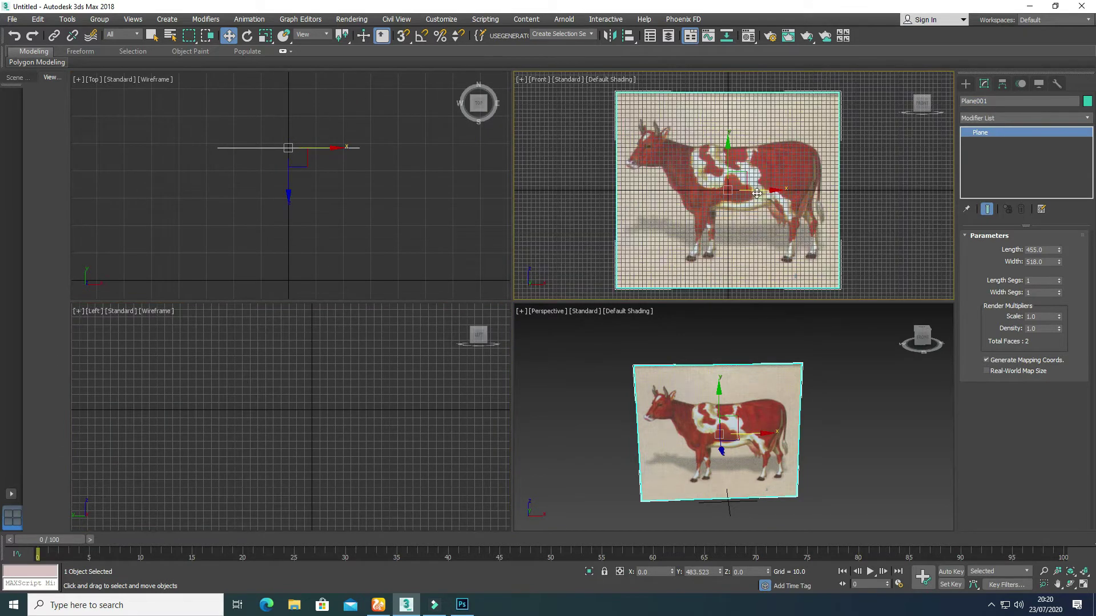
key(alt+w)
key(F3)
key(F3)
key(g)
middle_drag(570, 312, 574, 297)
right_click(602, 286)
Turn off Show Frozen in Gray for the reference plane and freeze the plane.
click(1039, 83)
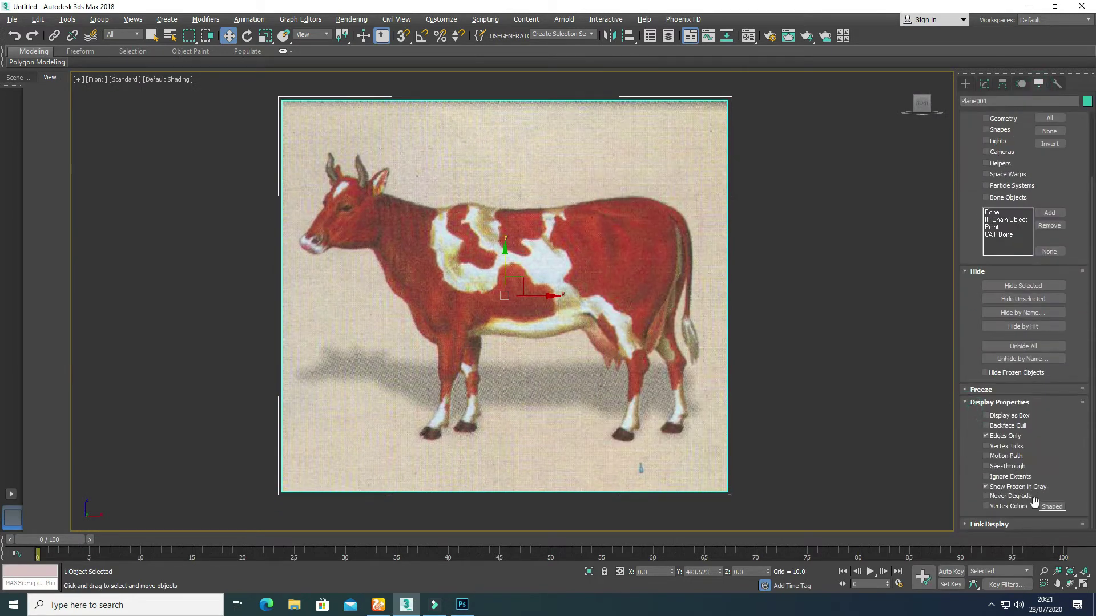
click(980, 390)
click(1023, 404)
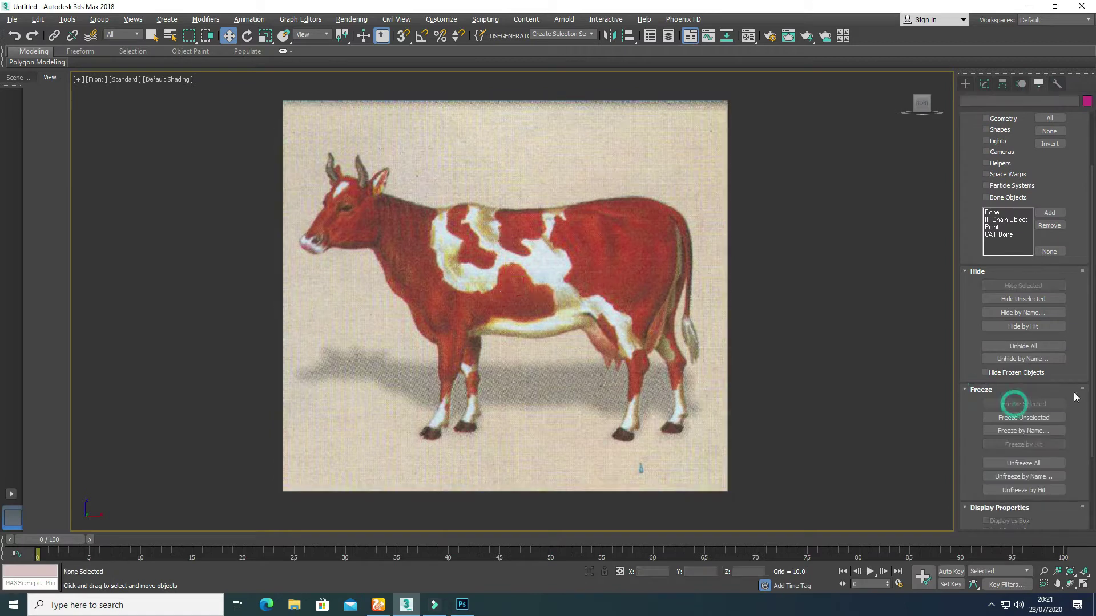
Create an extended-primitive capsule in the left view, centered near the origin, about 73 in radius and 287 in height.
key(alt+w)
click(778, 476)
click(966, 83)
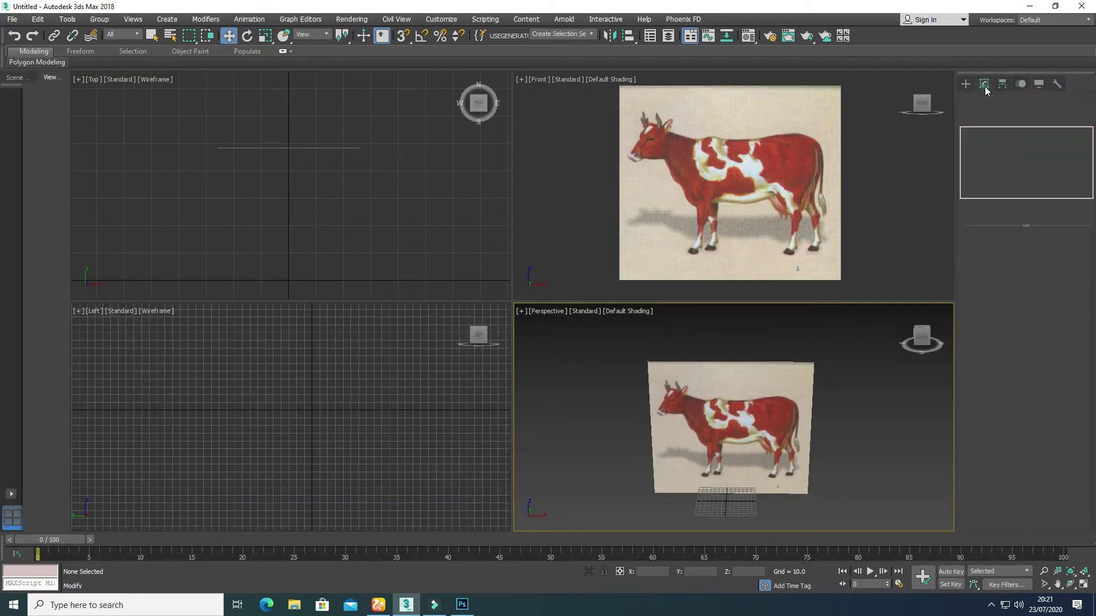
click(990, 116)
click(990, 132)
click(1046, 176)
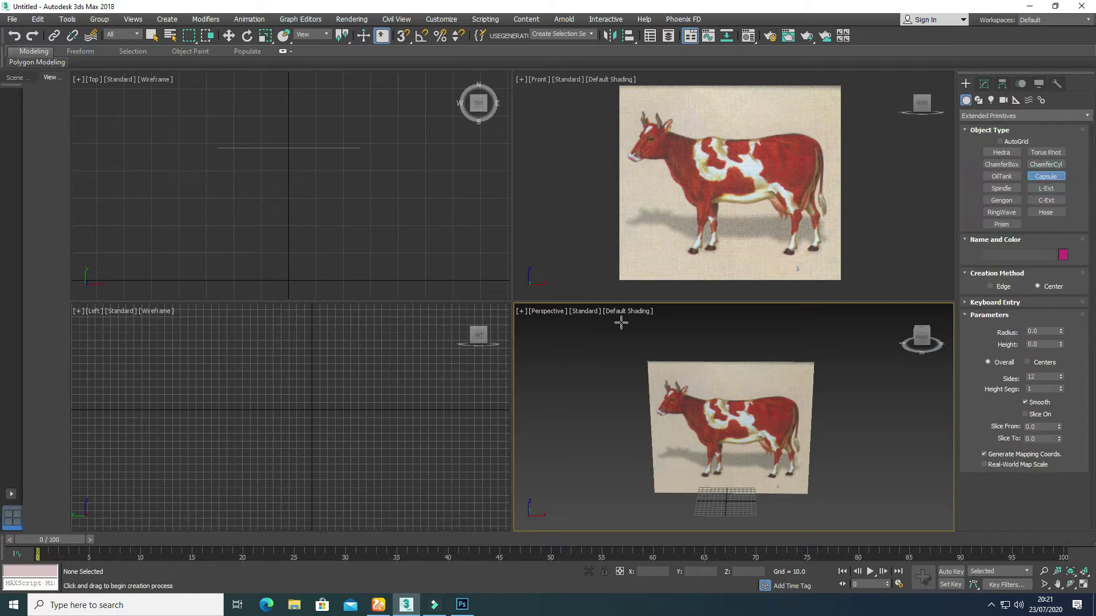
middle_drag(394, 409, 384, 428)
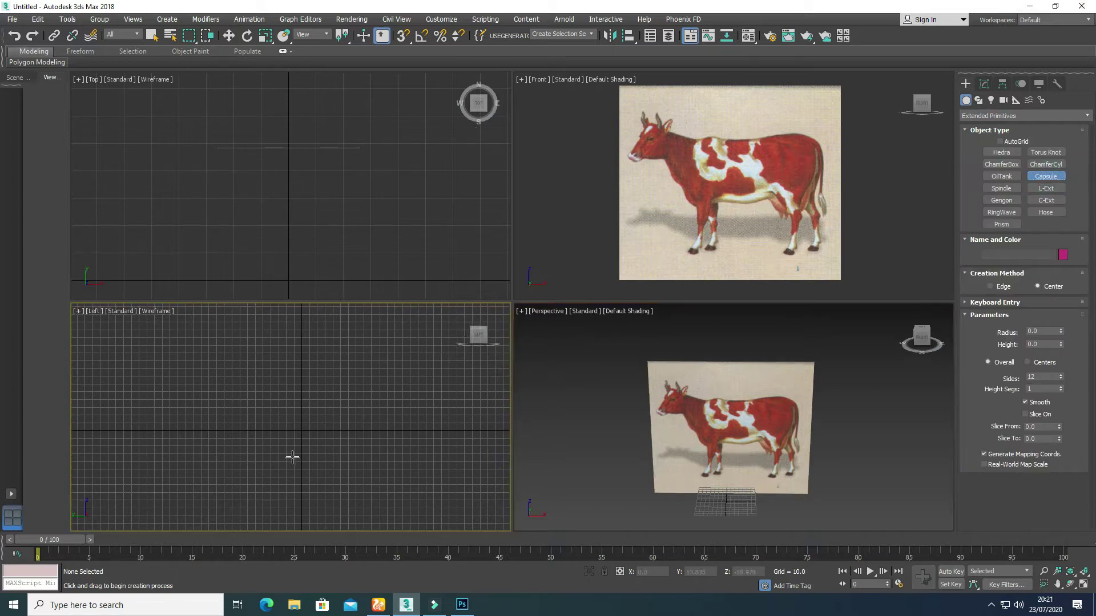
drag(301, 430, 263, 391)
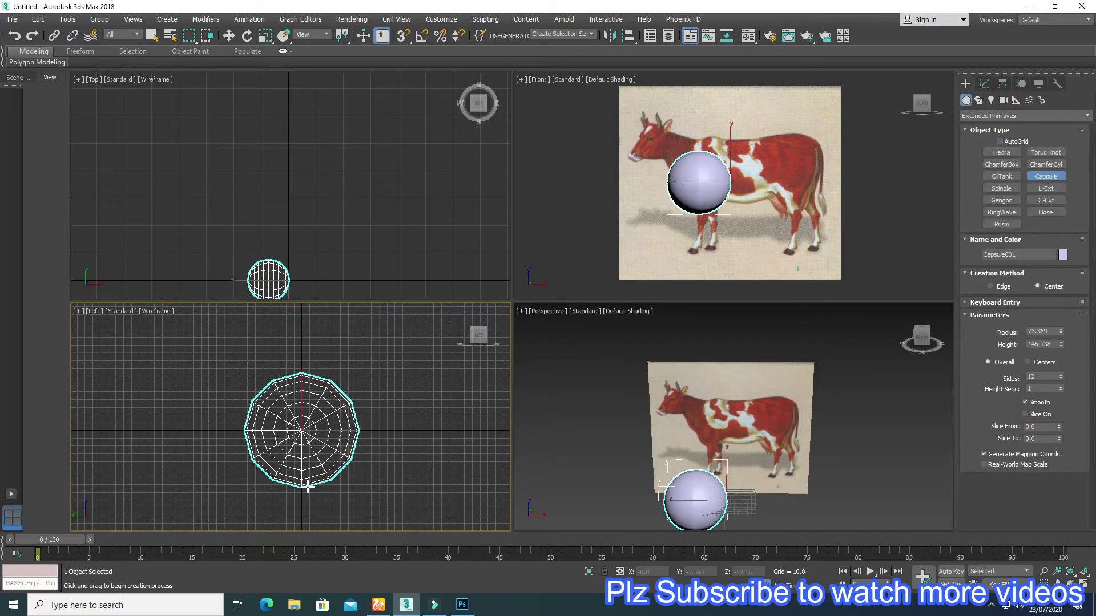
click(247, 381)
Move the capsule onto the cow's torso in the maximized front view.
right_click(752, 187)
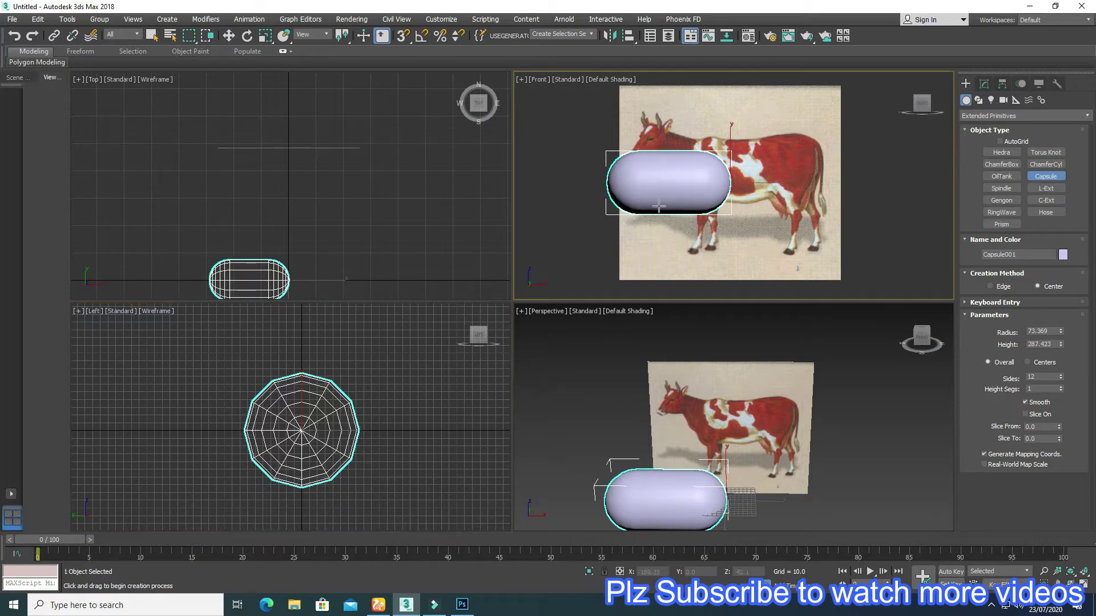
key(alt+w)
key(w)
drag(623, 306, 665, 269)
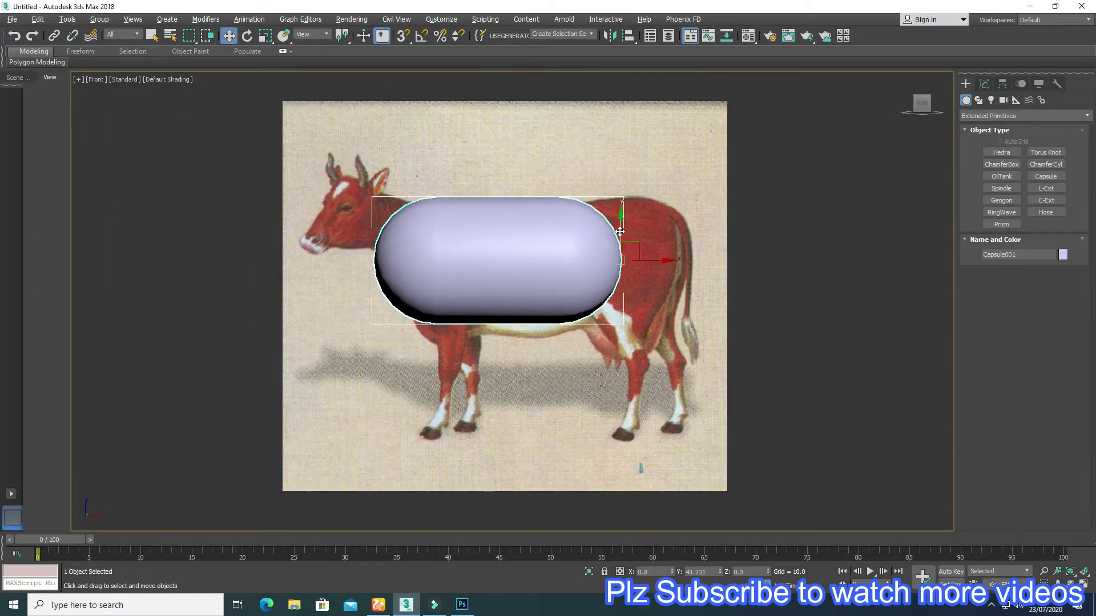
Show edged faces and set the capsule to 2 height segments and 8 sides.
click(983, 84)
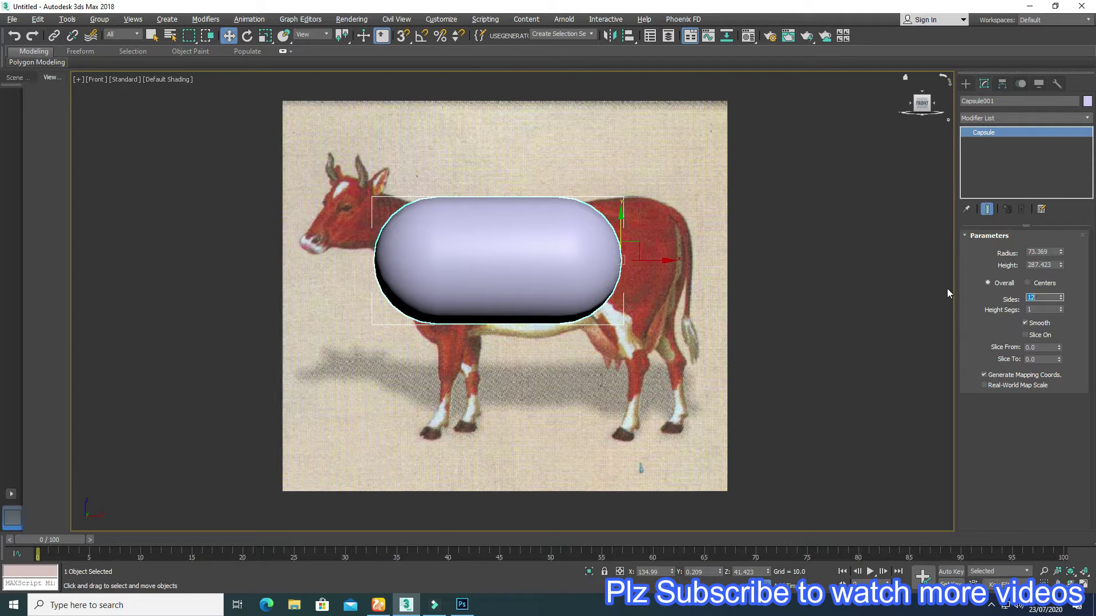
key(F4)
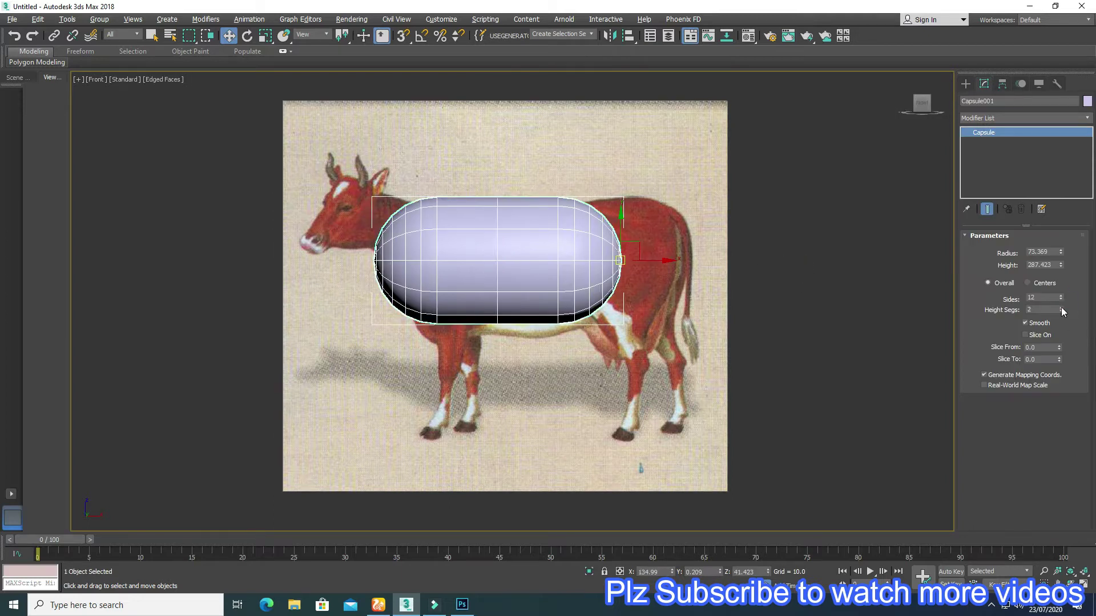
double_click(1047, 297)
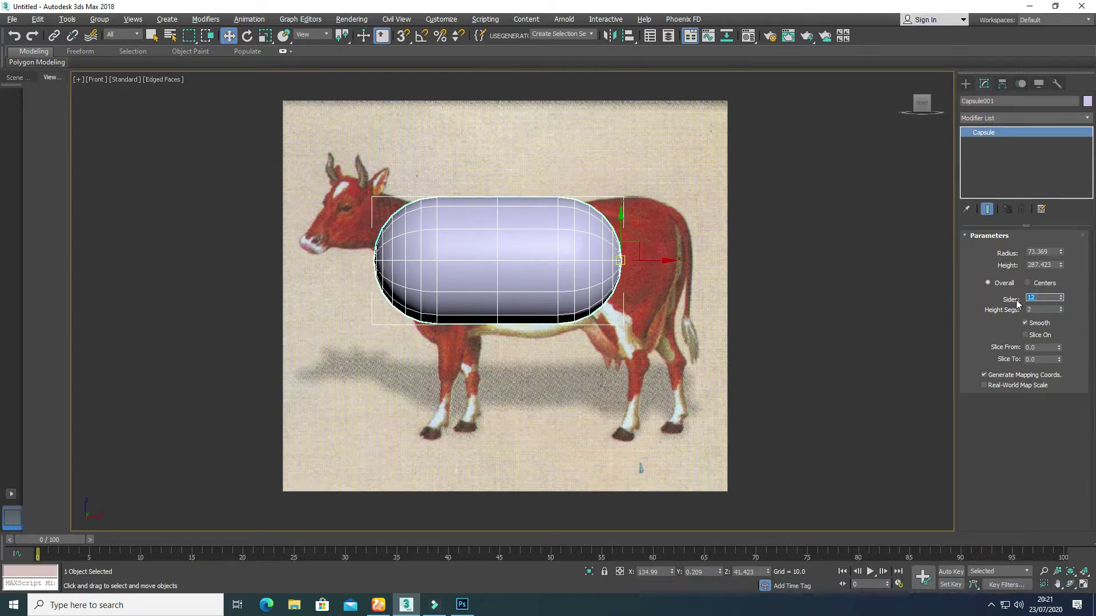
text(8)
key(Return)
Fit the capsule to the torso with a radius of about 74 and height of about 239, shifting it slightly down.
drag(1061, 251, 1059, 274)
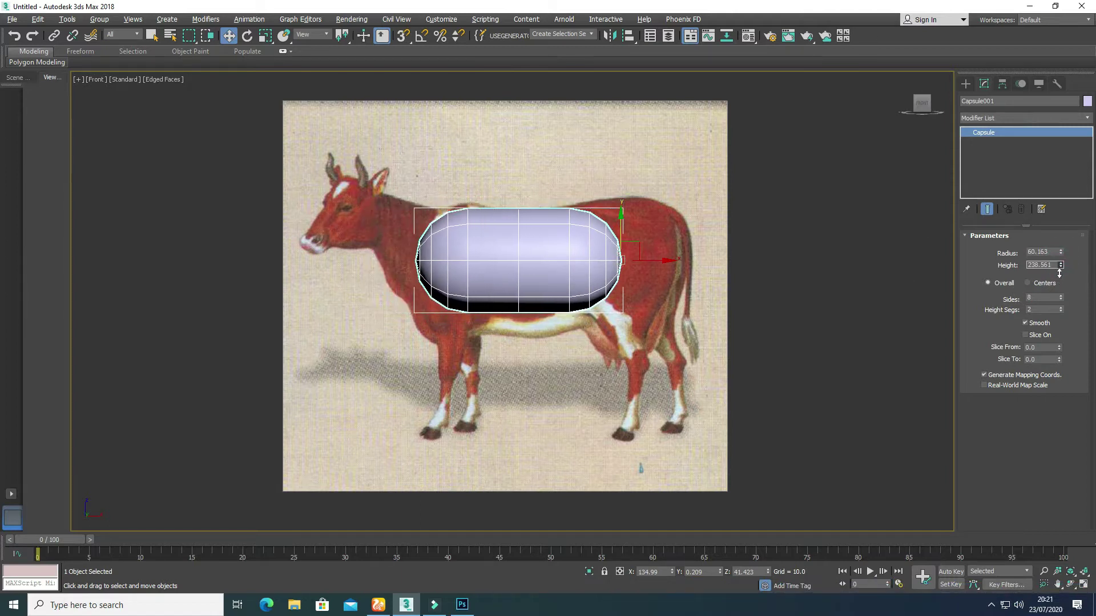
drag(609, 239, 609, 251)
drag(1061, 252, 1061, 239)
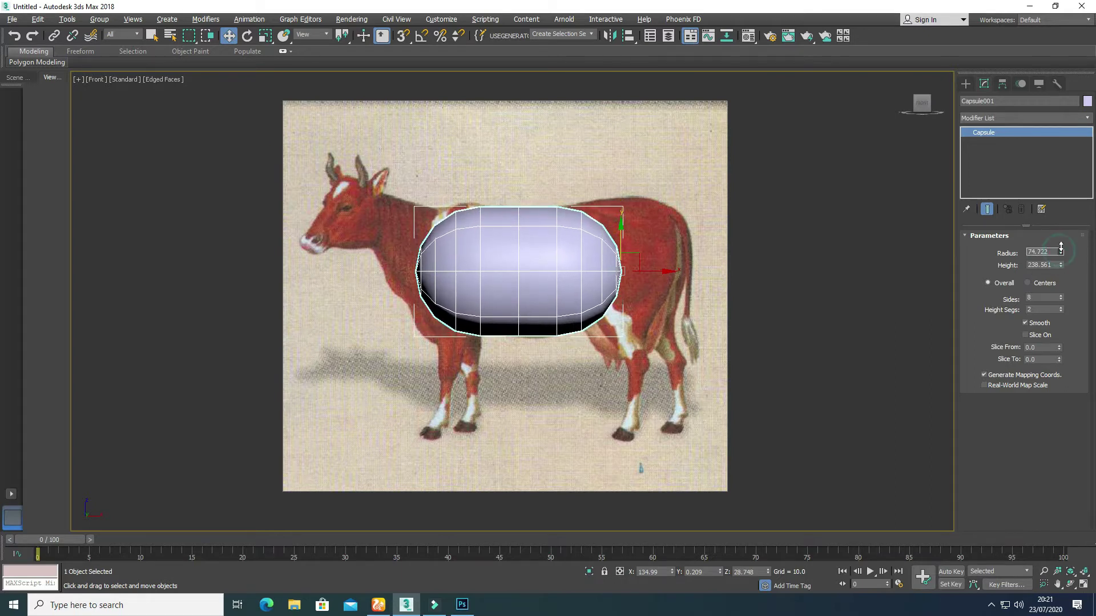
Select the capsule in the four-view layout and rename it as cow.
click(778, 384)
key(alt+w)
click(390, 274)
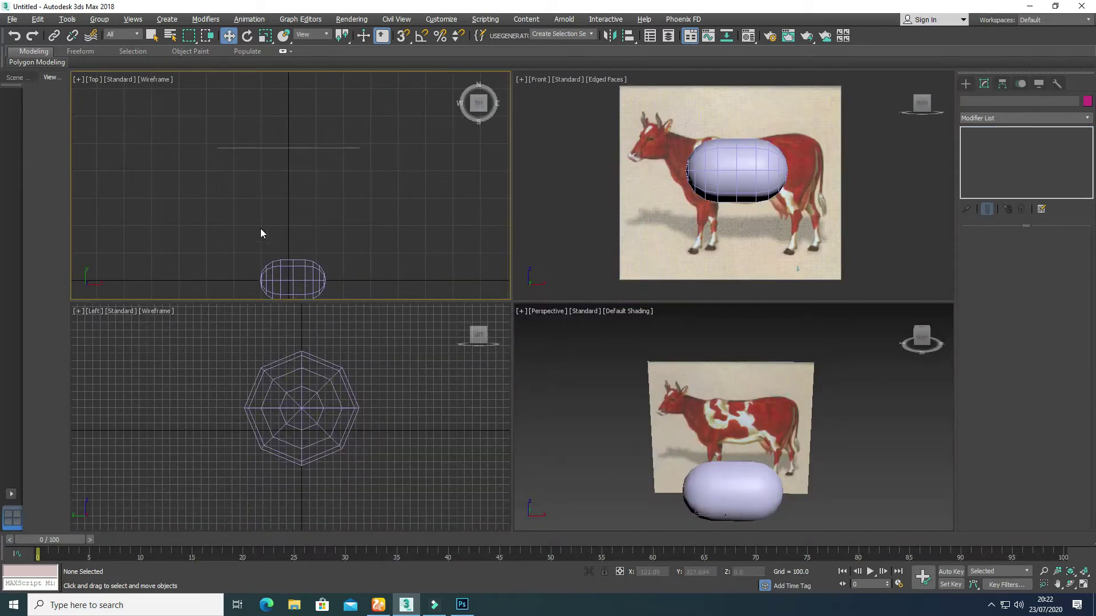
click(288, 268)
mouse_move(325, 251)
mouse_down()
mouse_move(325, 187)
mouse_move(326, 237)
mouse_up()
scroll(318, 402, down, 2)
middle_drag(320, 394, 324, 404)
click(1018, 101)
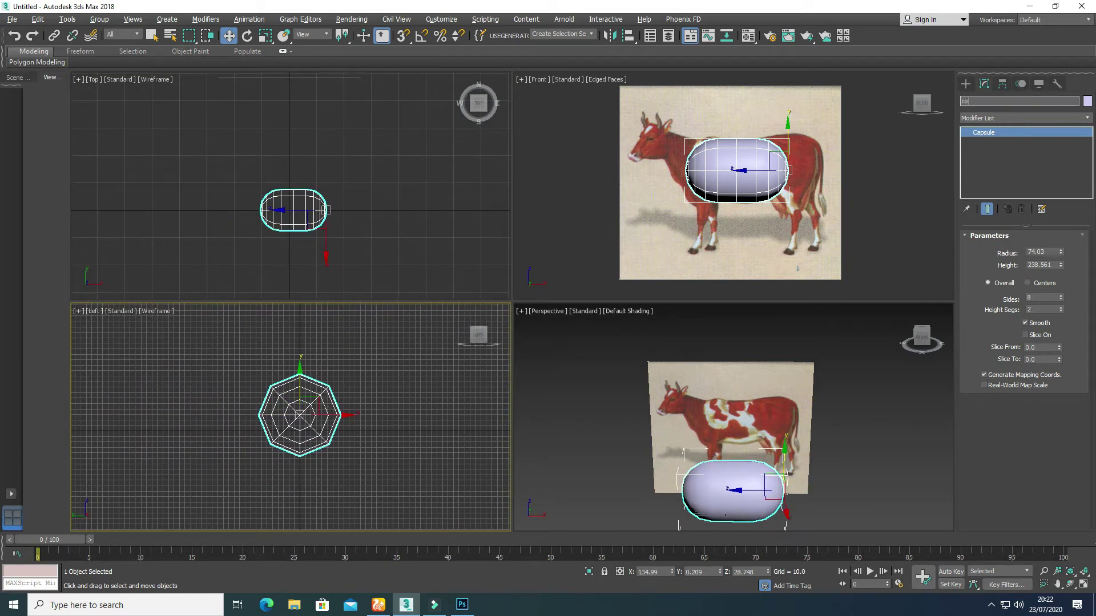
Convert the capsule to an editable poly.
click(749, 180)
right_click(747, 173)
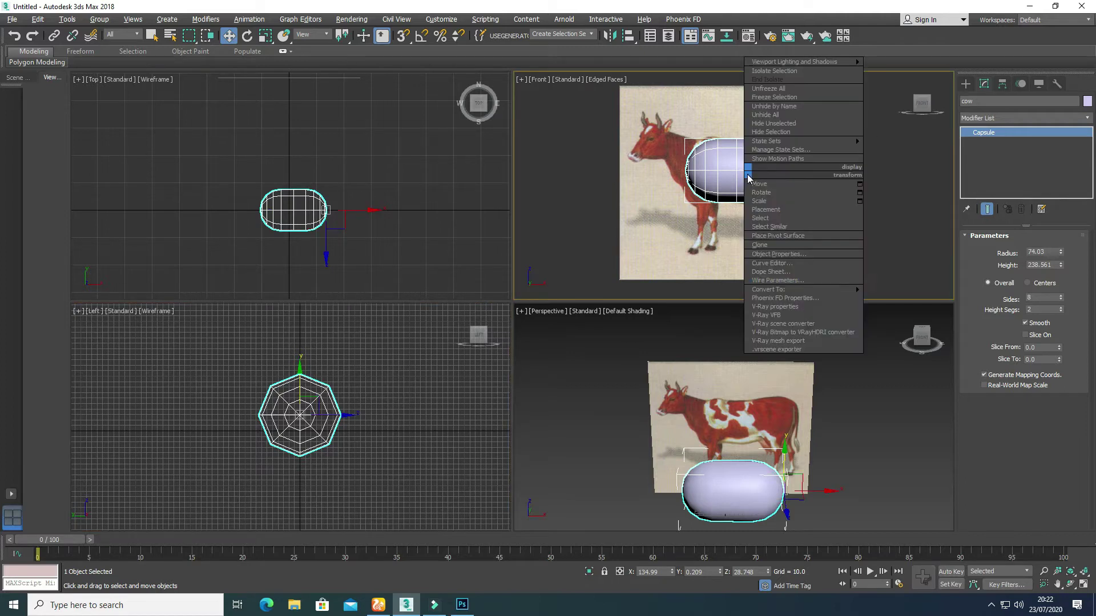
mouse_move(799, 289)
click(914, 298)
Move the vertices of the capsule's rear end back and up to the cow's rump in the front view.
key(1)
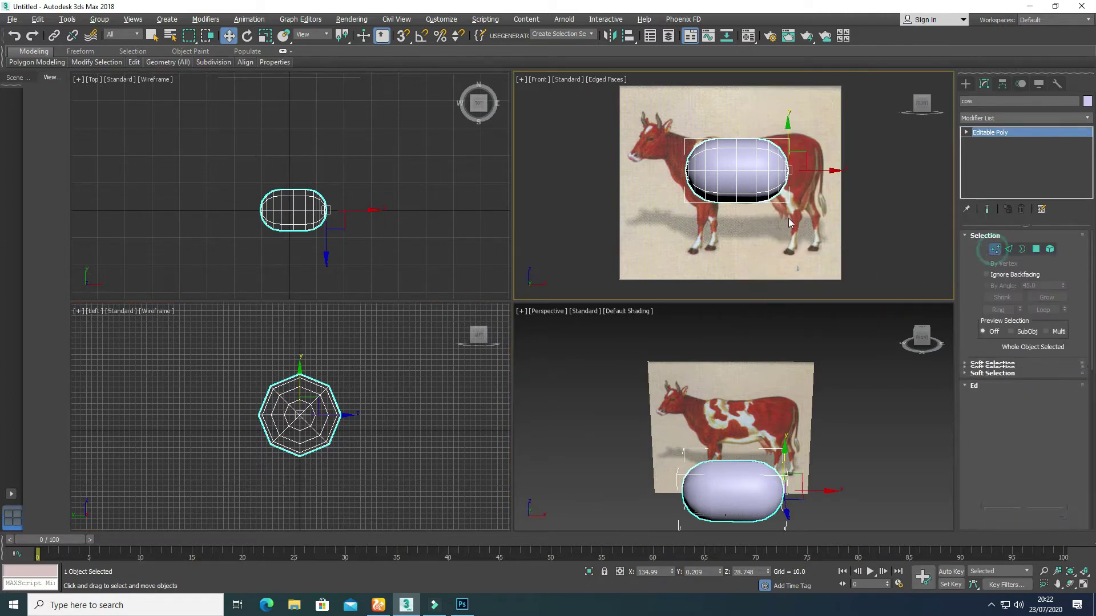
key(alt+w)
scroll(543, 303, up, 3)
drag(518, 168, 608, 365)
drag(577, 257, 678, 227)
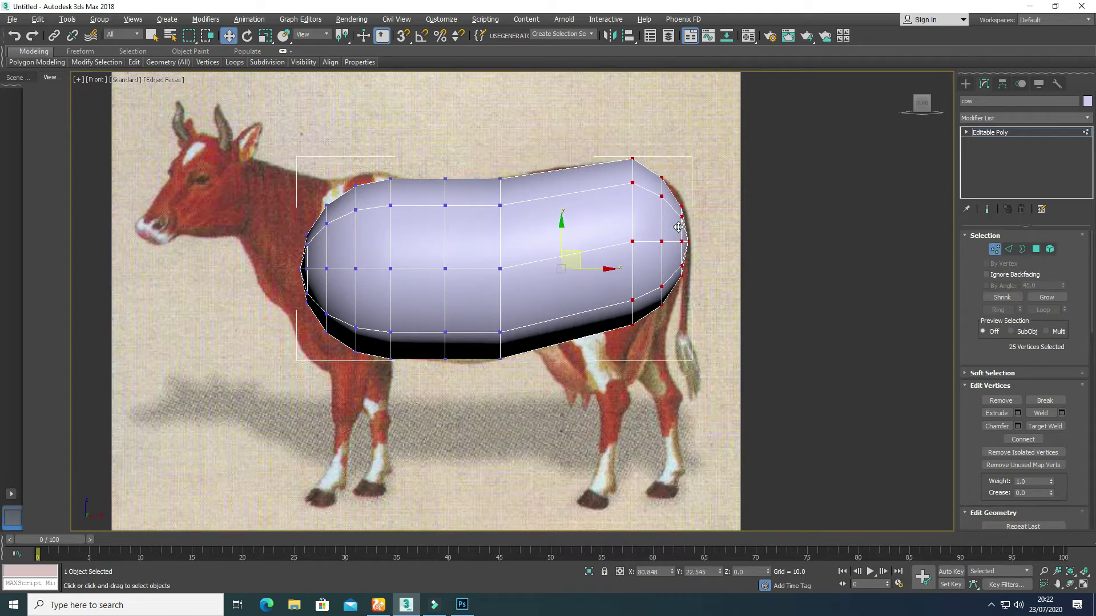
Move the front-end vertices forward and up to the base of the cow's neck and scale them down.
drag(371, 367, 371, 367)
drag(343, 254, 257, 248)
key(r)
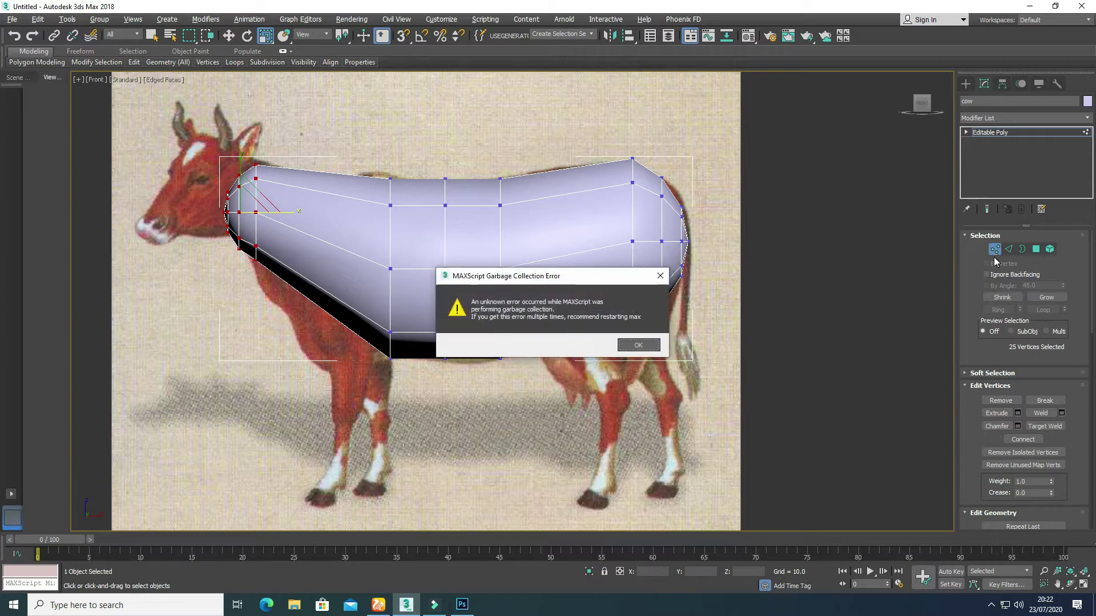
click(660, 275)
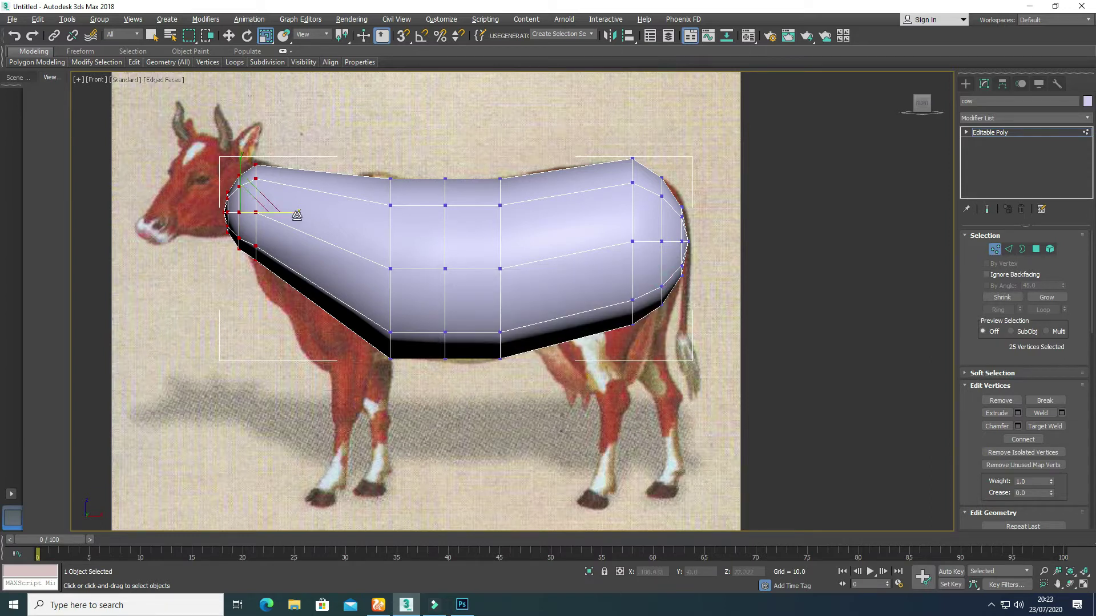
click(229, 38)
click(335, 218)
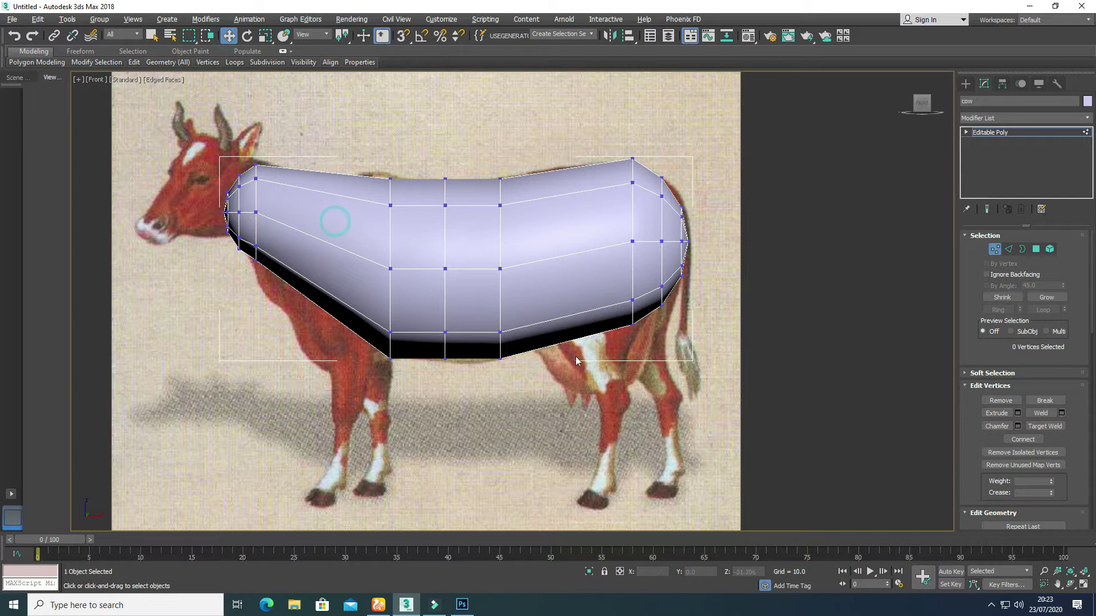
Move the two rear mid-body vertex rings toward the rump to space them out along the torso.
scroll(571, 400, down, 2)
click(451, 219)
drag(509, 214, 555, 382)
drag(534, 302, 553, 298)
drag(471, 231, 499, 388)
drag(508, 312, 520, 312)
Scale the two mid-body vertex rings larger to follow the cow's back and belly outline.
drag(556, 386, 555, 382)
key(r)
drag(550, 302, 552, 296)
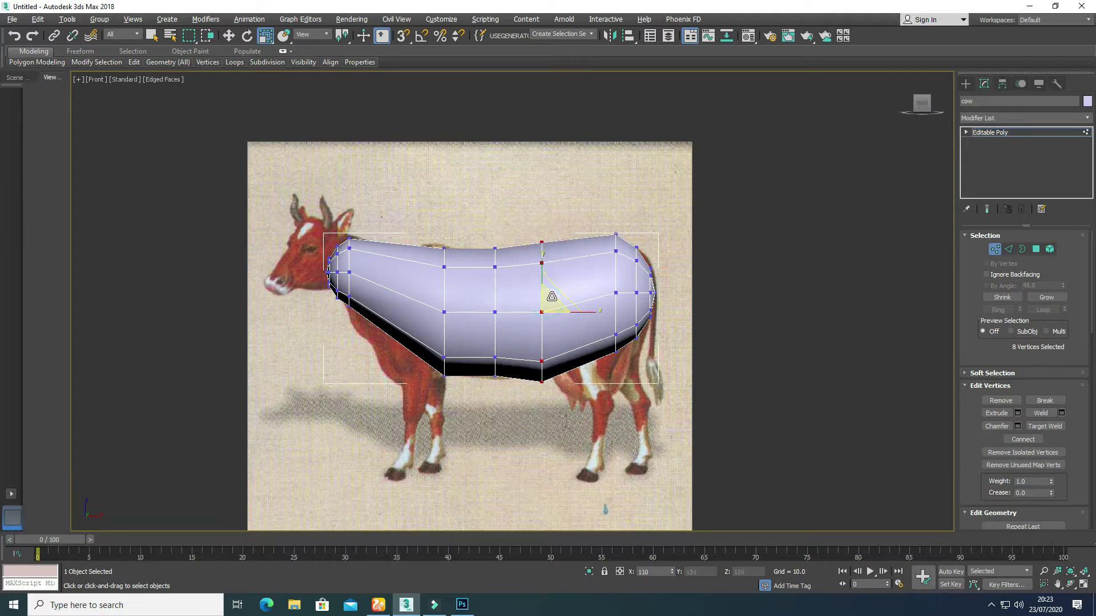
drag(518, 400, 514, 388)
drag(502, 311, 502, 323)
Move the vertex ring nearest the shoulder forward to the cow's chest.
key(w)
drag(414, 218, 461, 391)
drag(468, 313, 412, 312)
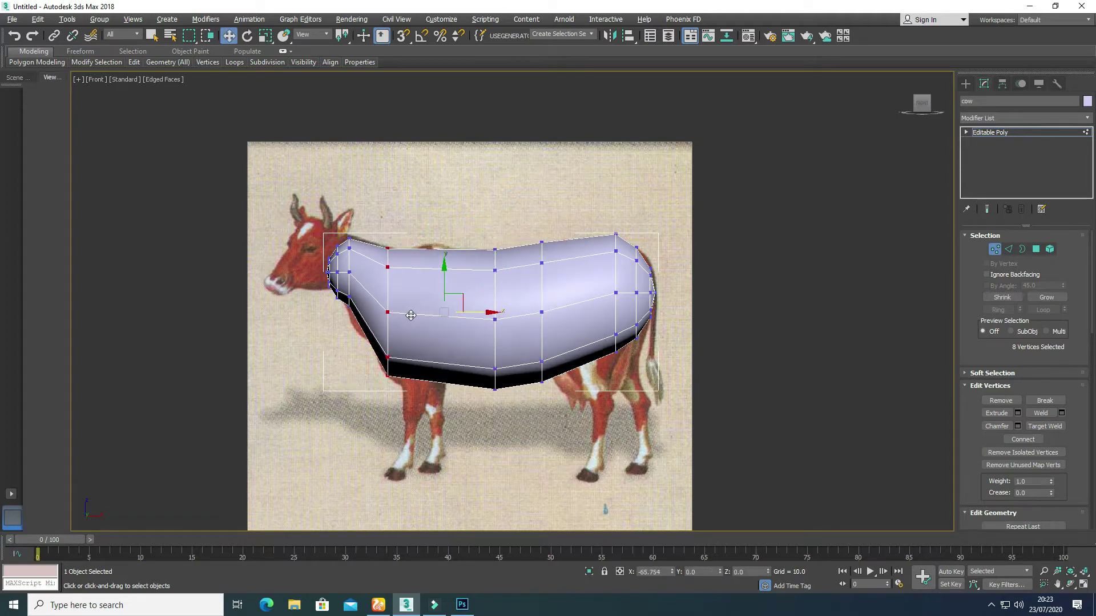
click(457, 231)
Shift the hip vertex ring forward and adjust the size and position of the vertices behind it.
drag(618, 361, 618, 361)
drag(625, 292, 598, 281)
key(r)
drag(641, 342, 640, 341)
key(w)
drag(656, 293, 650, 293)
Scale the rearmost vertices to fit the rump outline and restore the four-view layout.
drag(691, 223, 638, 329)
key(r)
drag(656, 286, 656, 319)
key(alt+w)
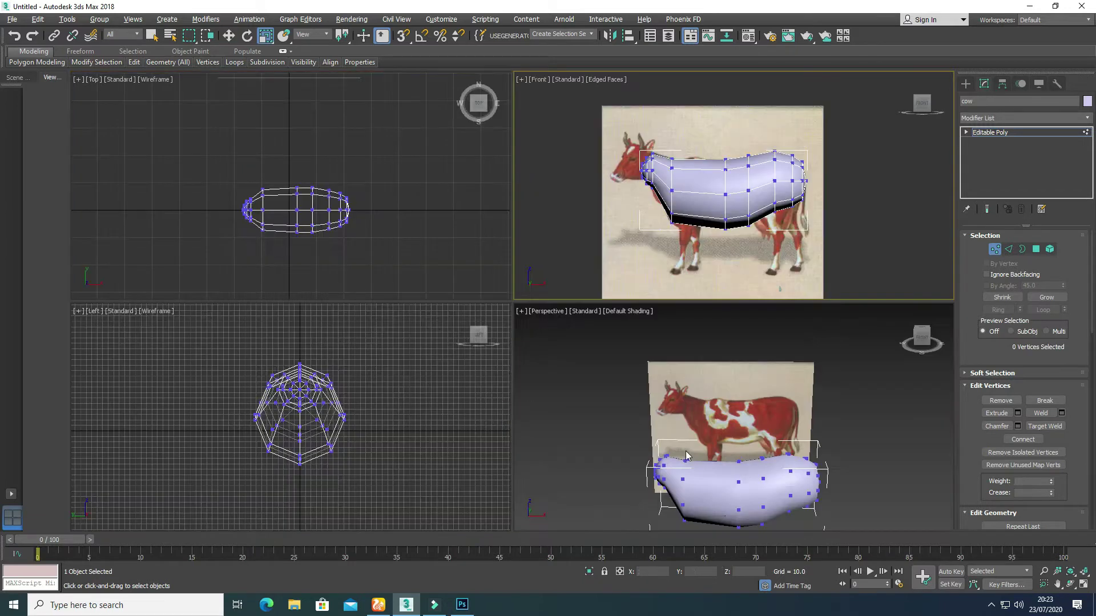
Display edged faces on the cow model in the perspective view.
click(599, 455)
key(alt+w)
alt+middle_drag(599, 455, 519, 449)
key(alt+w)
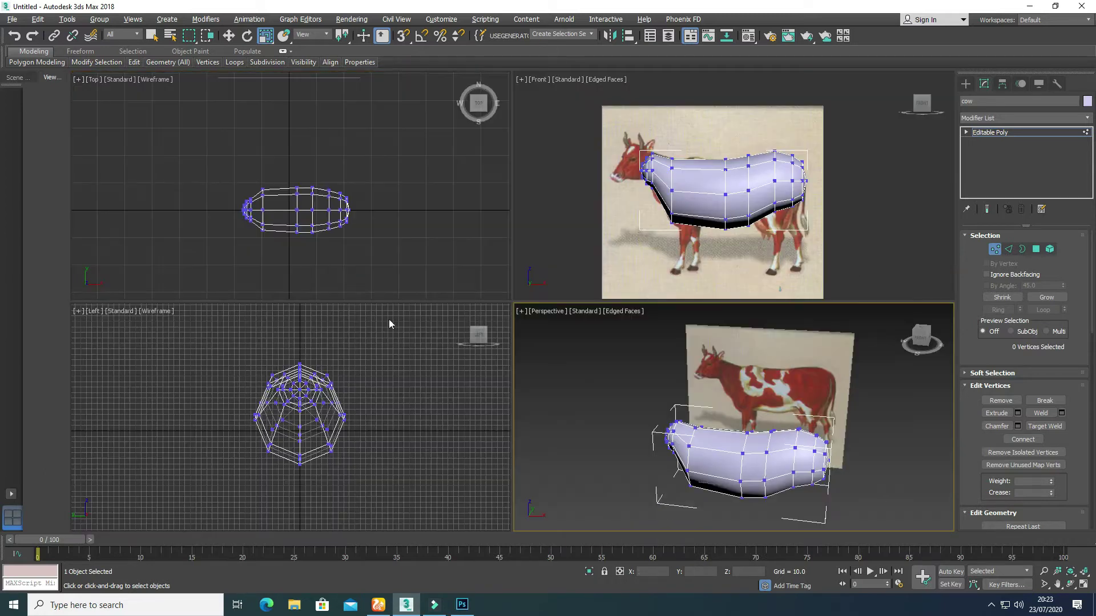
middle_drag(352, 388, 354, 396)
middle_drag(660, 262, 660, 264)
Select the 16 polygons that form the rounded cap at the cow's head end.
key(4)
middle_click(666, 421)
key(alt+w)
alt+middle_drag(482, 404, 513, 405)
scroll(513, 405, up, 2)
drag(489, 372, 505, 381)
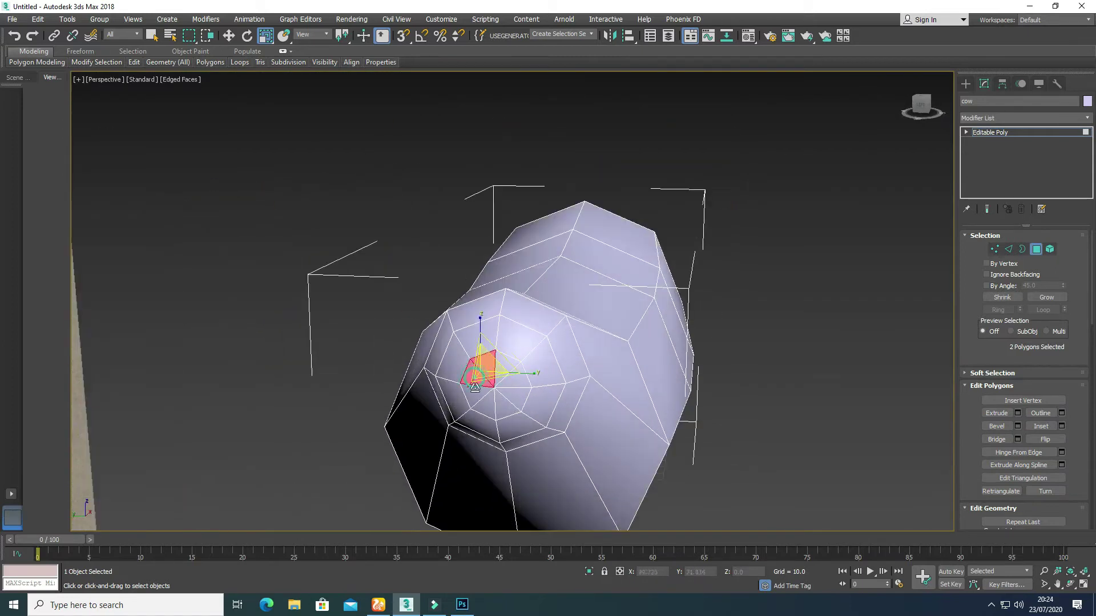
ctrl+click(520, 336)
ctrl+click(545, 365)
ctrl+click(489, 421)
ctrl+click(457, 368)
ctrl+click(475, 343)
key(alt+w)
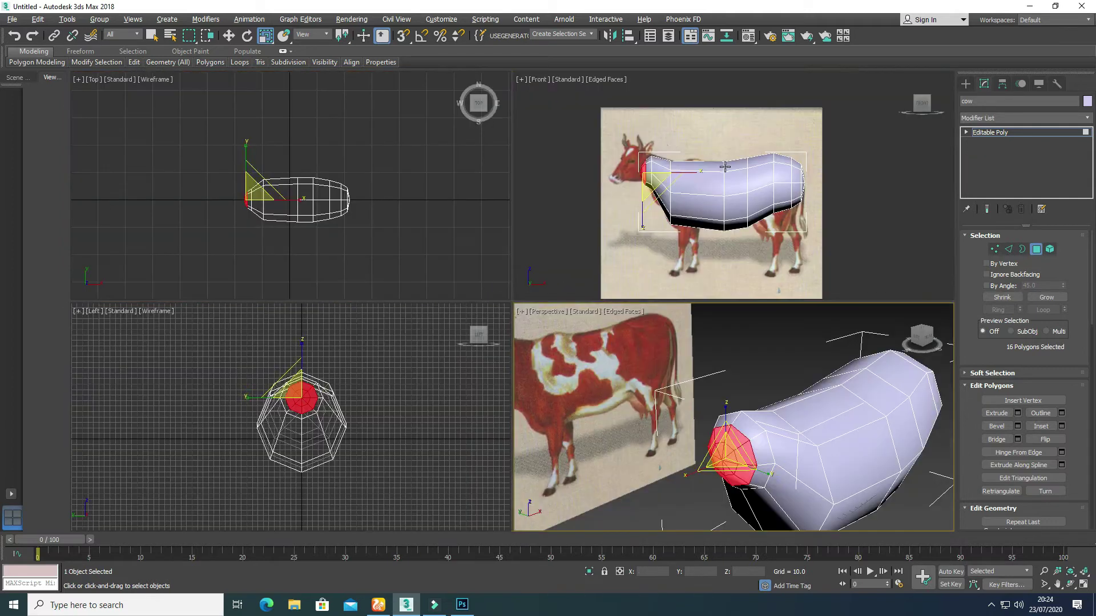
Scale the selected cap up to about 128% and extrude it by 12.659 toward the head.
middle_click(536, 263)
key(alt+w)
scroll(448, 276, up, 3)
drag(415, 283, 414, 270)
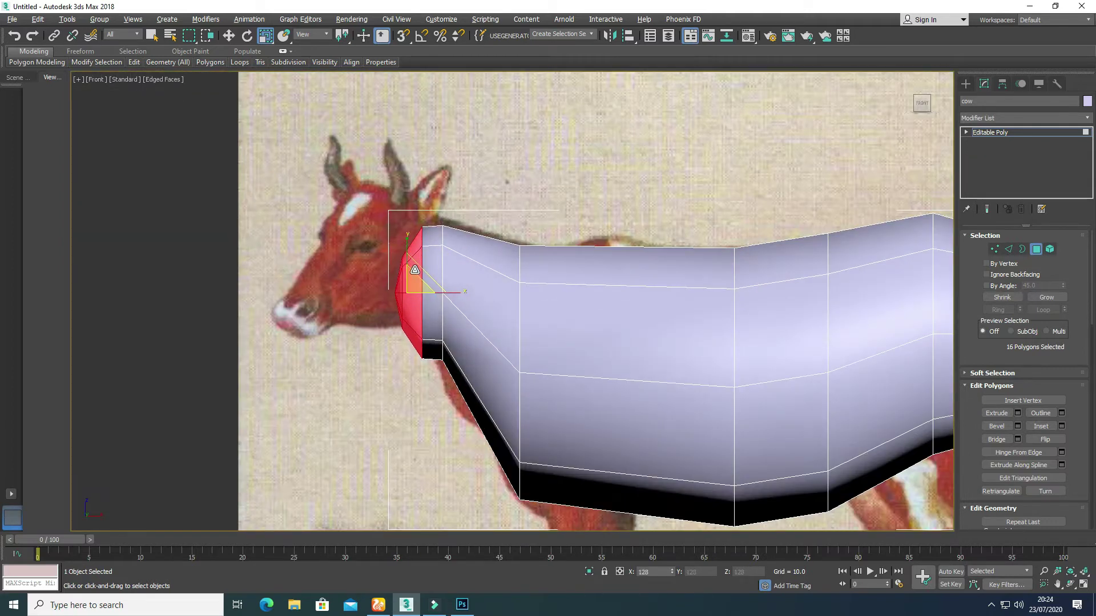
click(1017, 413)
drag(719, 326, 713, 321)
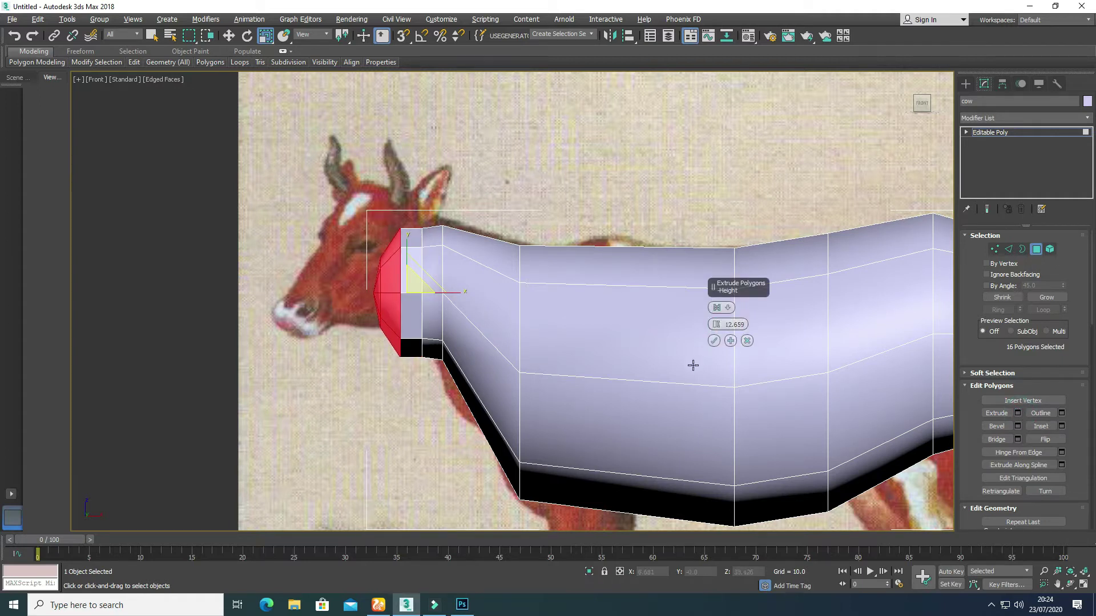
click(714, 340)
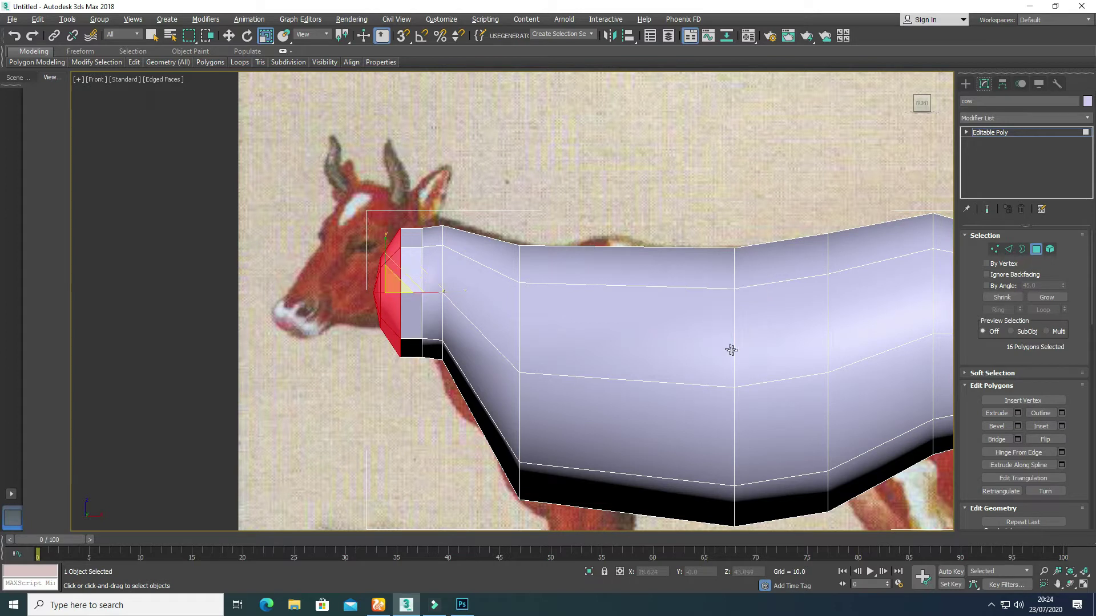
Make the body see-through and move the front vertices up onto the reference cow's head.
click(996, 251)
key(alt+x)
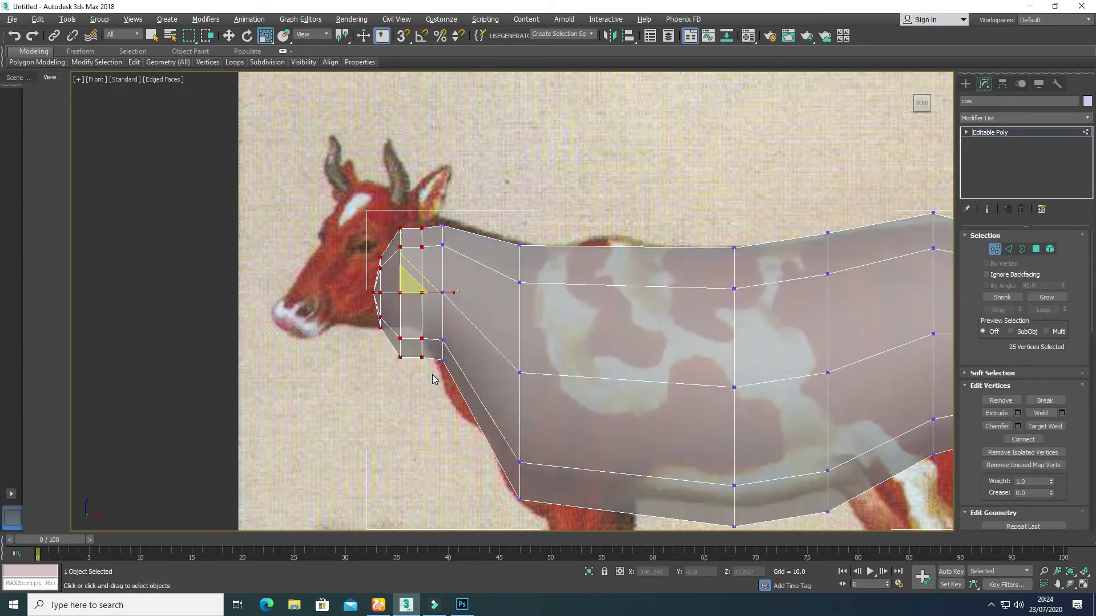
key(w)
drag(414, 275, 368, 230)
Rotate the vertex ring at the neck and reposition it across the reference neck.
drag(428, 211, 459, 370)
drag(464, 281, 449, 280)
key(e)
click(462, 264)
drag(447, 361, 450, 395)
mouse_move(456, 260)
mouse_down()
mouse_move(457, 283)
mouse_move(448, 269)
mouse_up()
key(w)
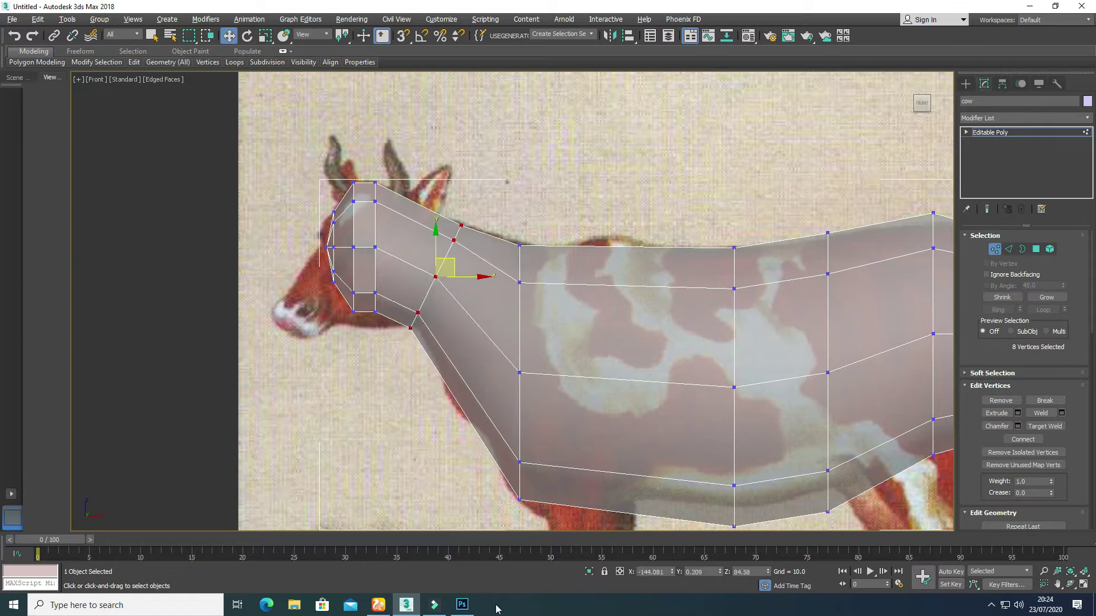
Rotate the rear head vertex ring and move it back to the nape near the ear.
click(334, 165)
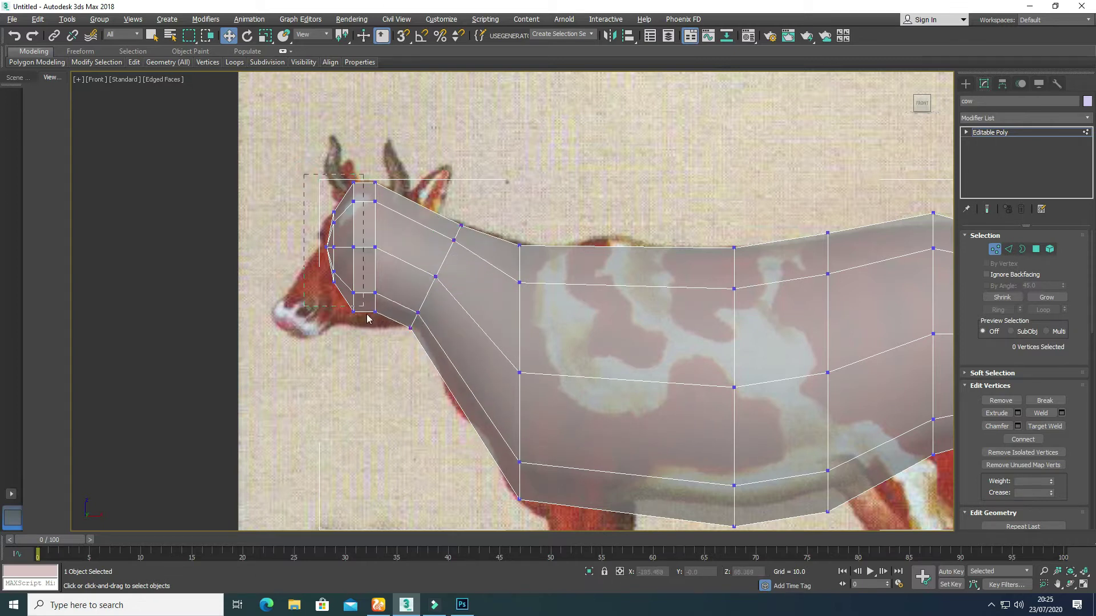
drag(364, 324, 345, 289)
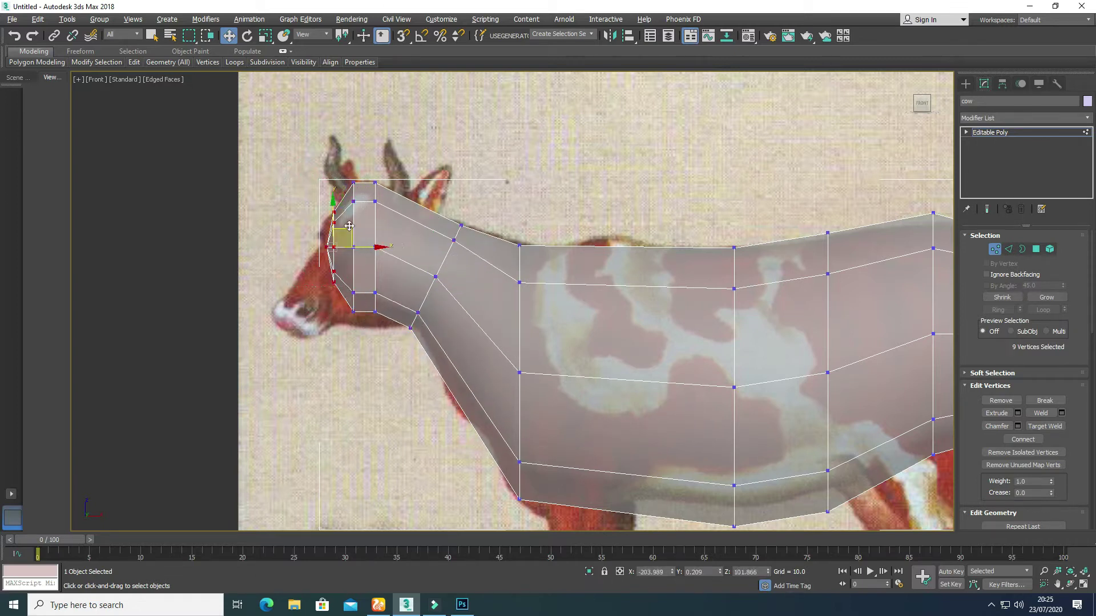
drag(393, 171, 365, 325)
key(e)
drag(437, 222, 438, 243)
key(ctrl+z)
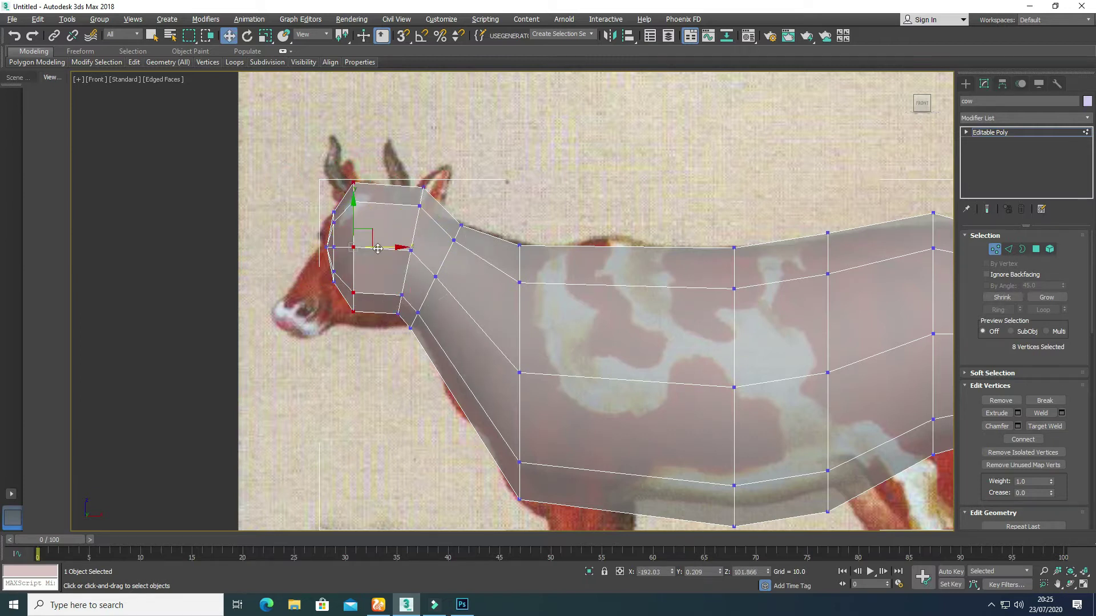
key(ctrl+z)
Move the front tip vertices down to the muzzle and rotate them to follow the nose.
key(w)
drag(347, 229, 298, 300)
key(e)
key(w)
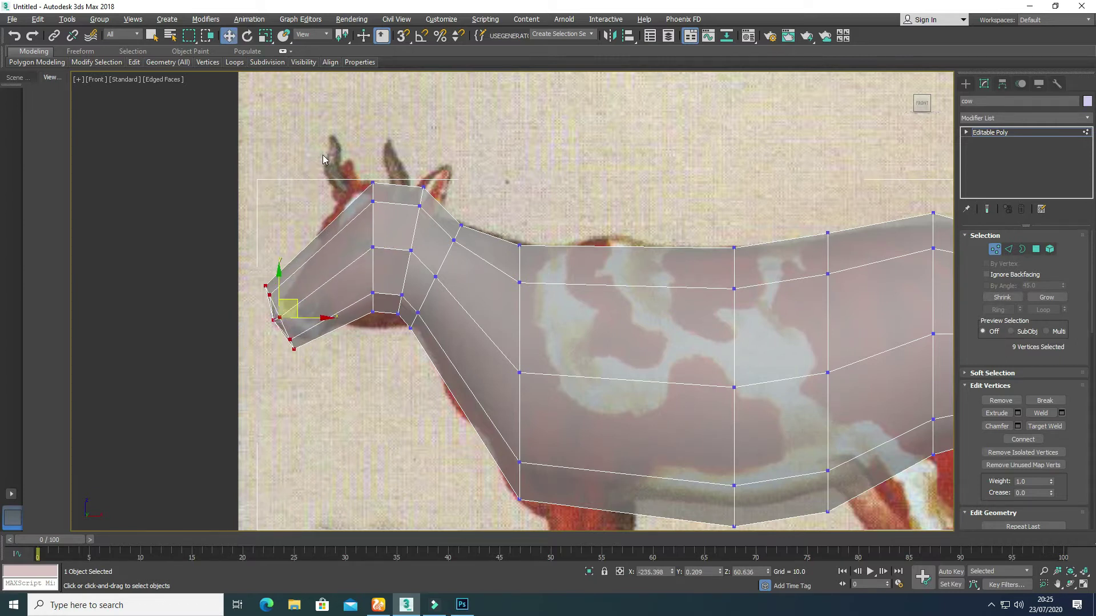
Move the vertex ring behind the tip down to the snout and rotate it to match the muzzle.
drag(377, 322, 376, 322)
drag(373, 251, 328, 281)
key(e)
key(w)
click(340, 160)
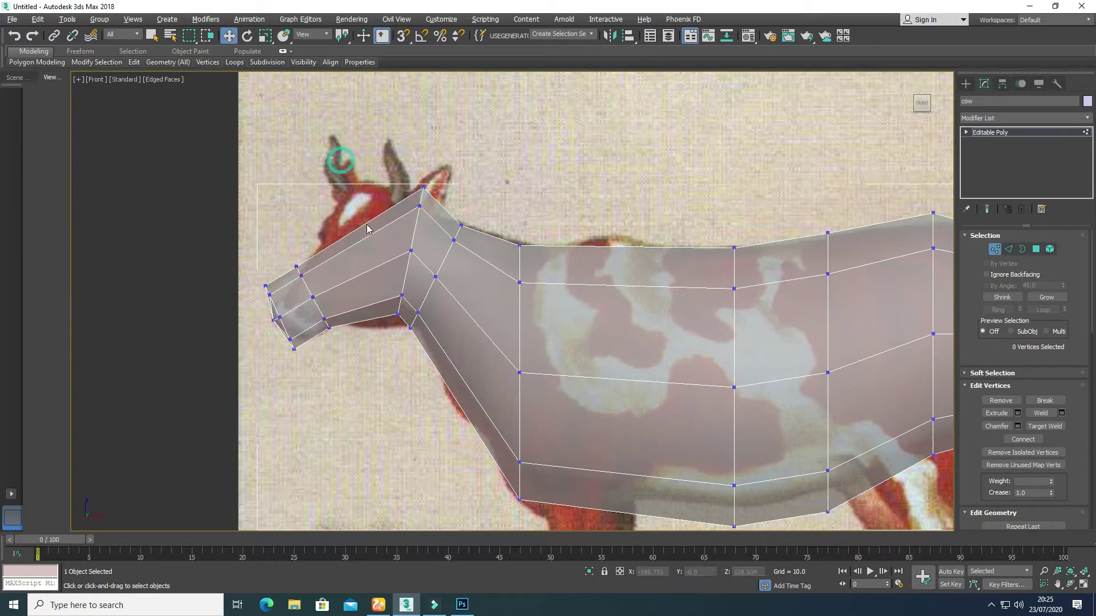
Add an edge loop between the snout and nape, then enlarge and tilt it to fit the forehead and jaw.
click(1008, 249)
click(366, 308)
key(r)
drag(373, 279, 390, 220)
key(w)
key(e)
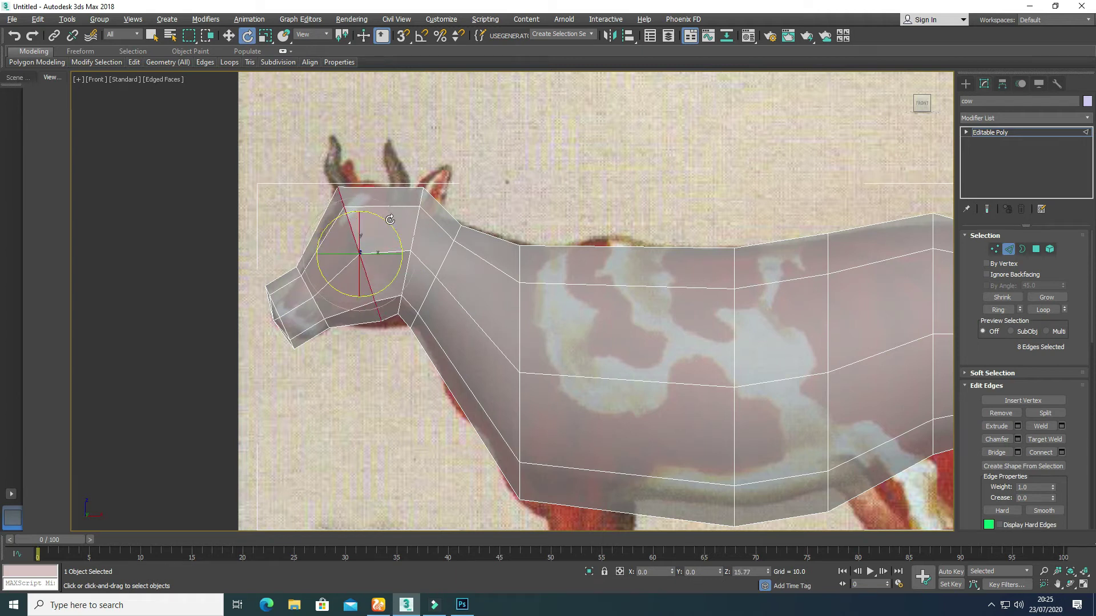
key(w)
Rotate and shift the nape edge loop forward, and scale and move the forehead loop down to the brow.
click(439, 206)
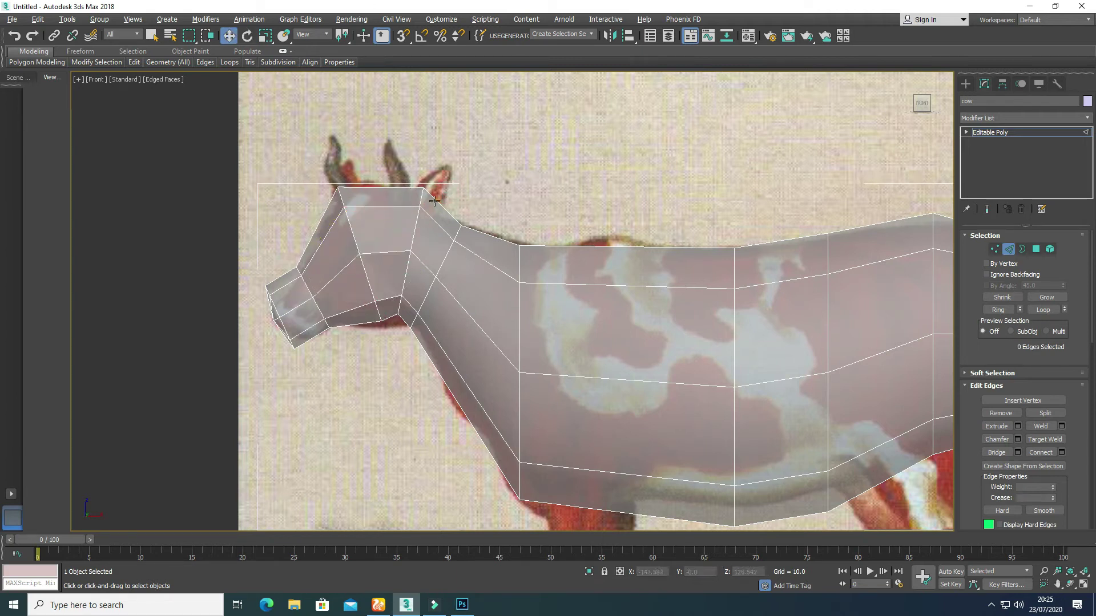
double_click(426, 217)
key(e)
drag(452, 223, 350, 290)
key(w)
key(r)
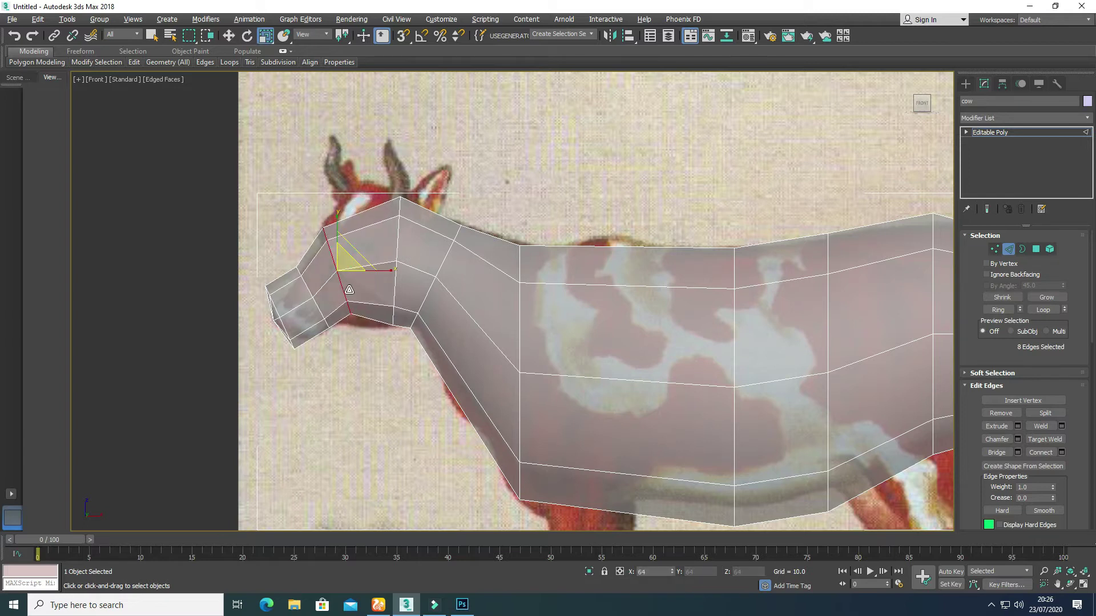
key(w)
drag(351, 253, 344, 273)
Add another edge loop between the brow and nape, tilting and moving it to fit the head.
right_click(369, 319)
click(378, 279)
drag(379, 268, 367, 238)
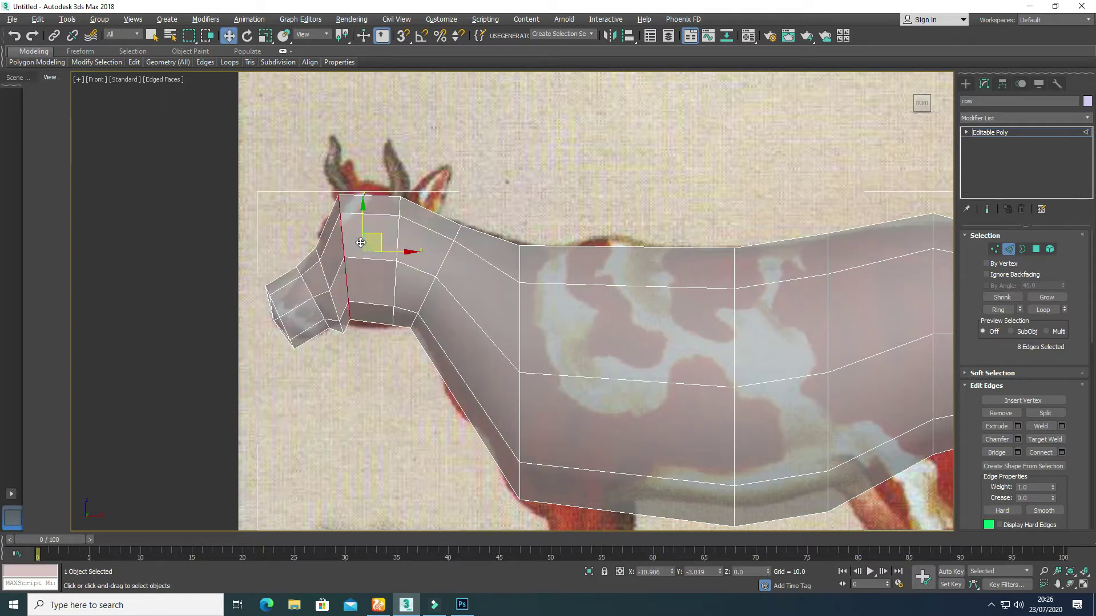
key(e)
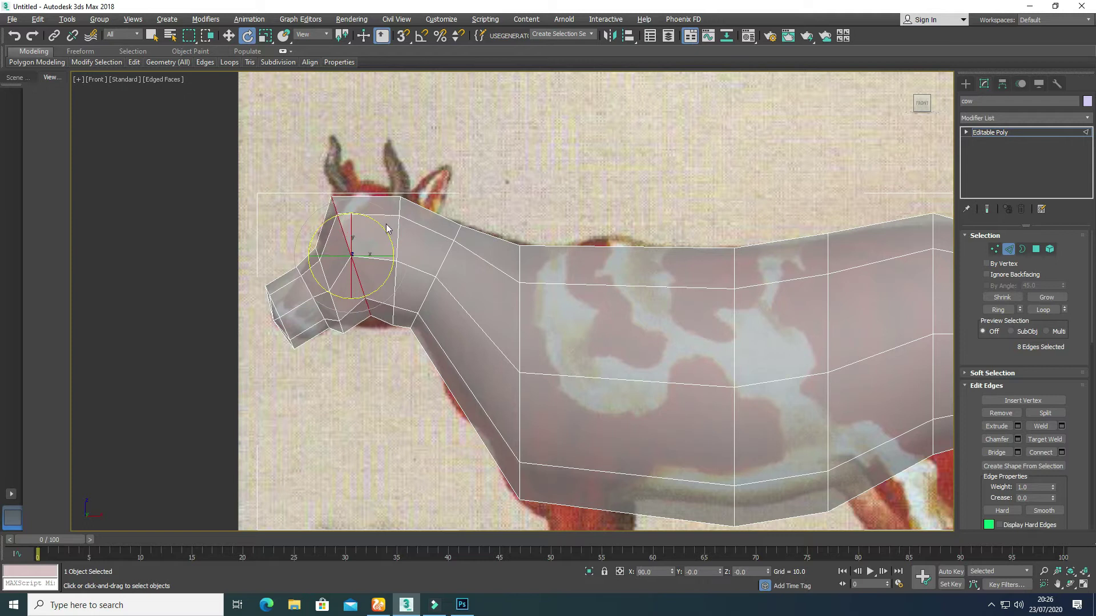
key(w)
drag(368, 239, 368, 255)
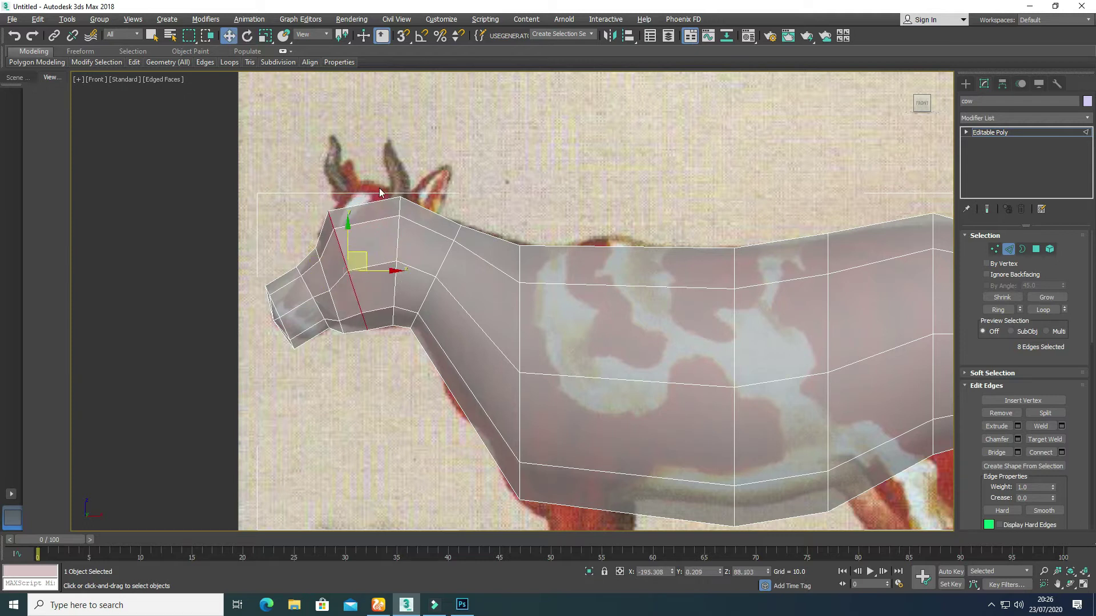
Move the crown and rear jaw vertices onto the reference head outline.
click(994, 249)
drag(383, 194, 414, 187)
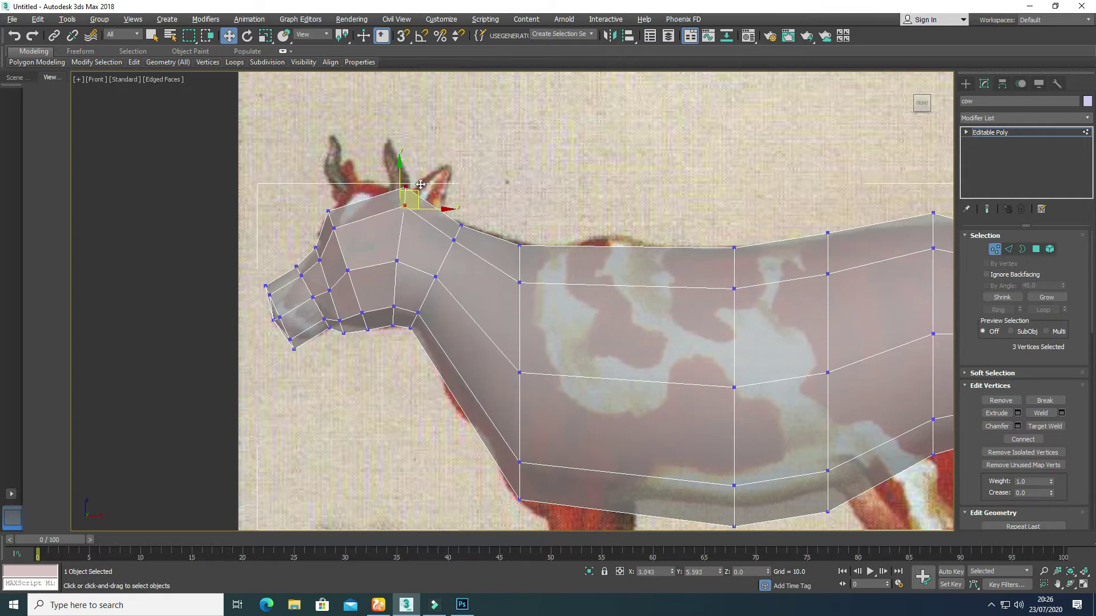
drag(350, 233, 369, 280)
drag(366, 354, 400, 303)
drag(403, 305, 404, 301)
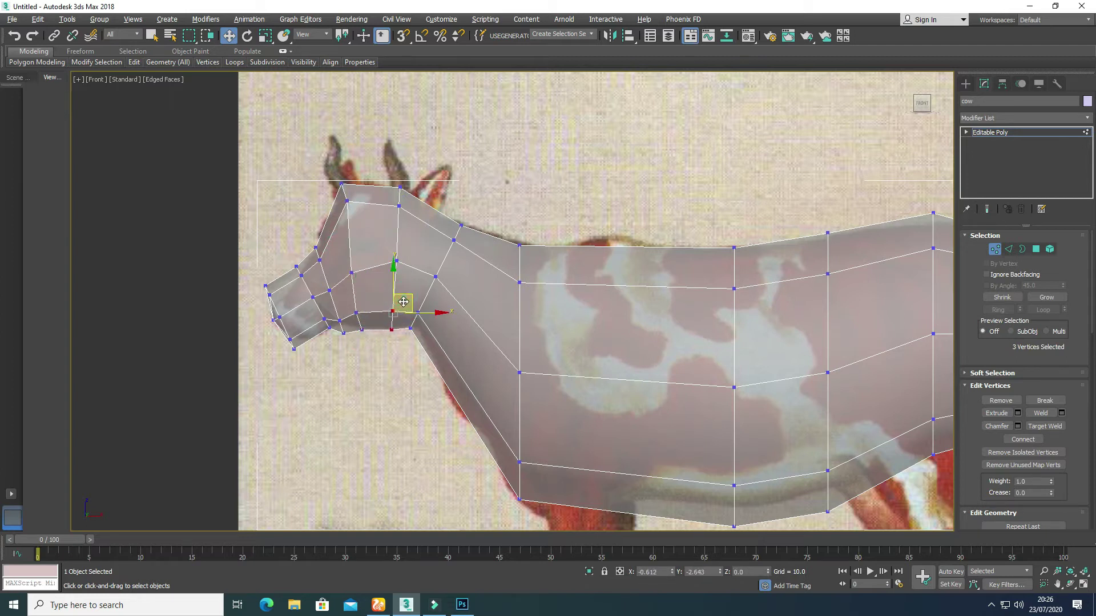
Adjust the muzzle tip, forehead and crown vertices to follow the profile of the face.
drag(261, 306, 285, 327)
ctrl+drag(303, 274, 266, 382)
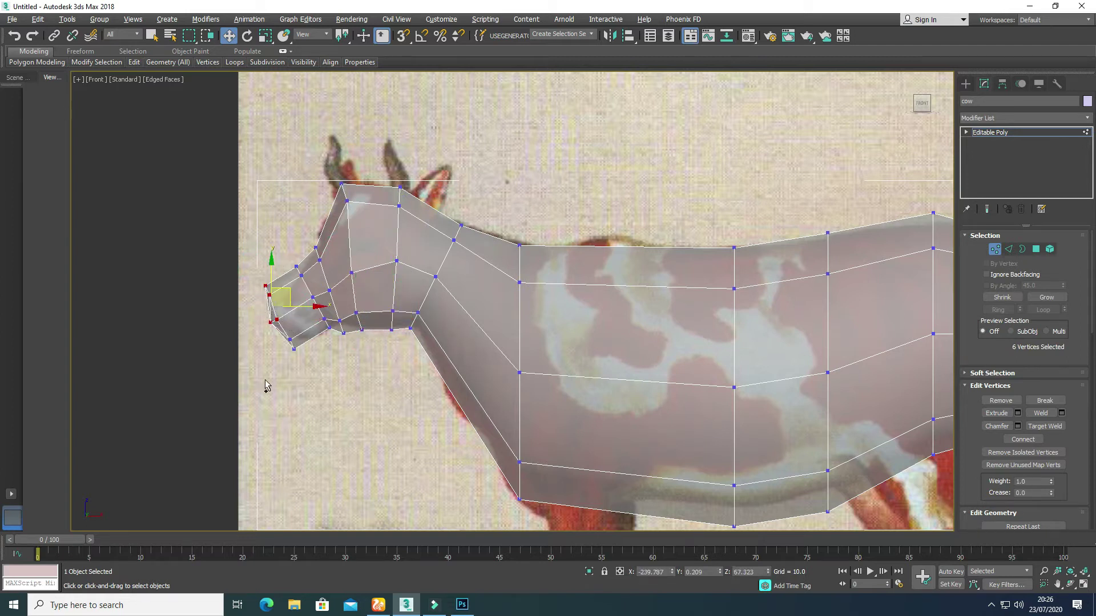
drag(295, 308, 293, 300)
drag(332, 266, 418, 204)
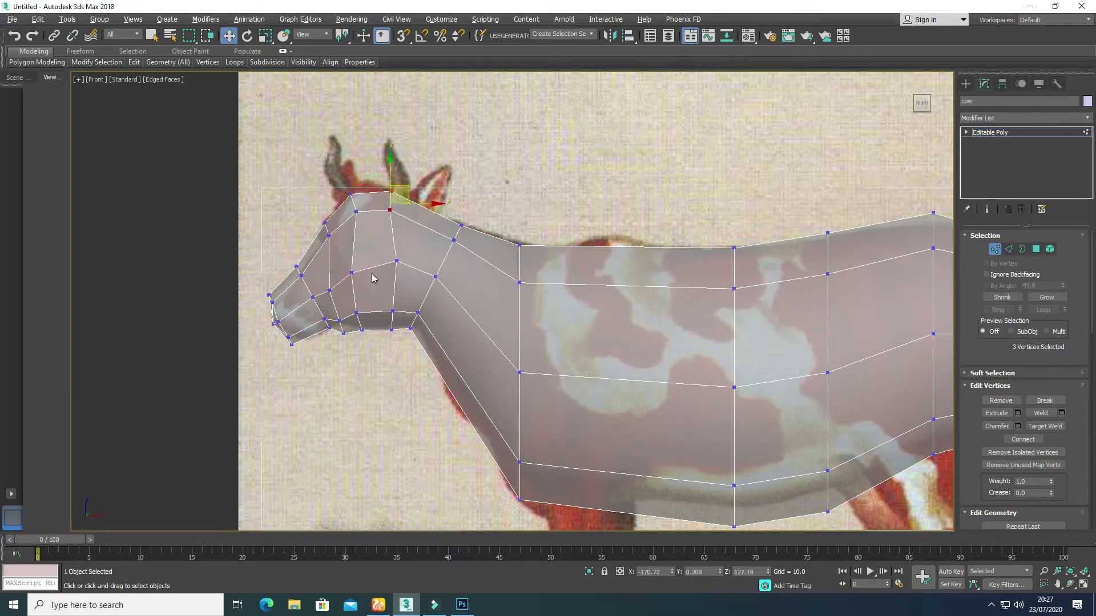
Move the cheek and lower jaw vertices to follow the chin and throat outline.
drag(371, 348, 371, 342)
drag(370, 302, 393, 311)
click(387, 318)
click(377, 326)
drag(338, 343, 362, 307)
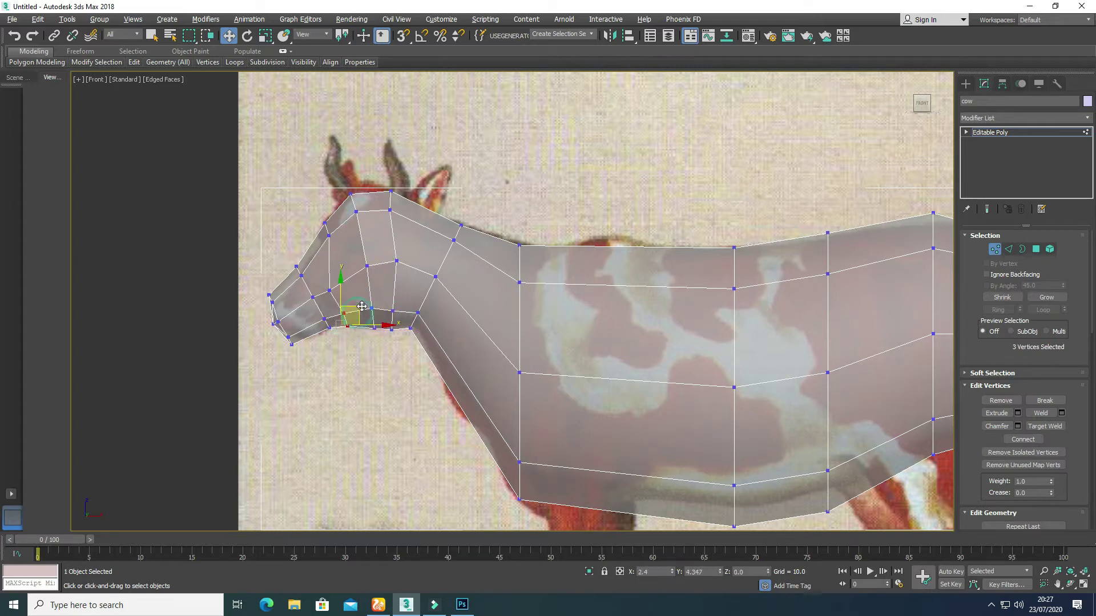
click(573, 183)
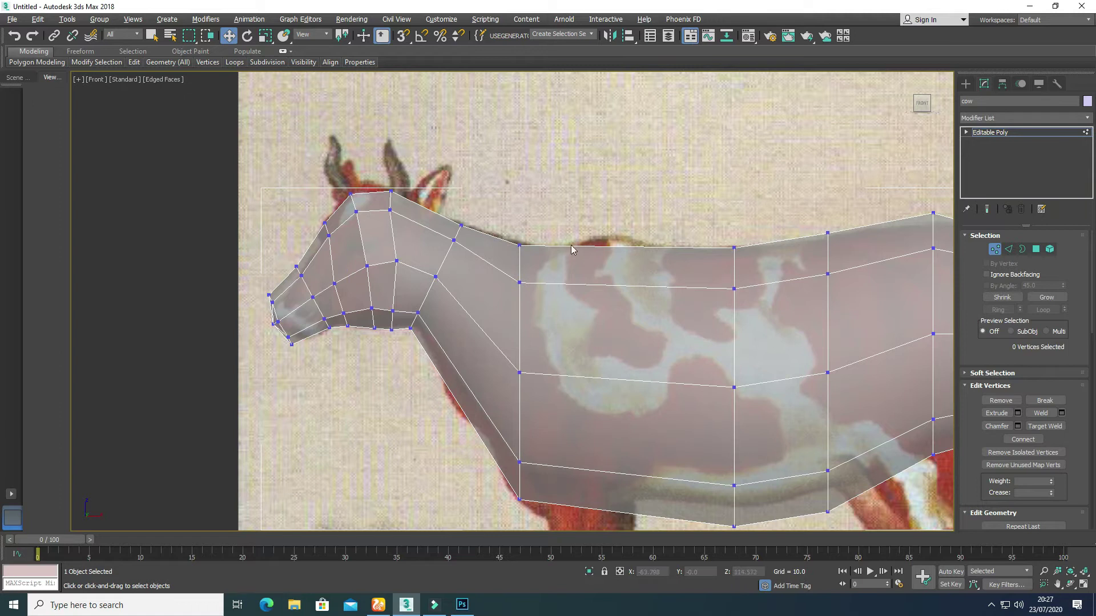
Rotate the vertex ring at the shoulder to follow the slope of the chest.
scroll(476, 320, down, 5)
scroll(476, 319, up, 5)
drag(476, 423, 477, 424)
key(e)
drag(477, 267, 455, 256)
key(w)
scroll(497, 329, down, 5)
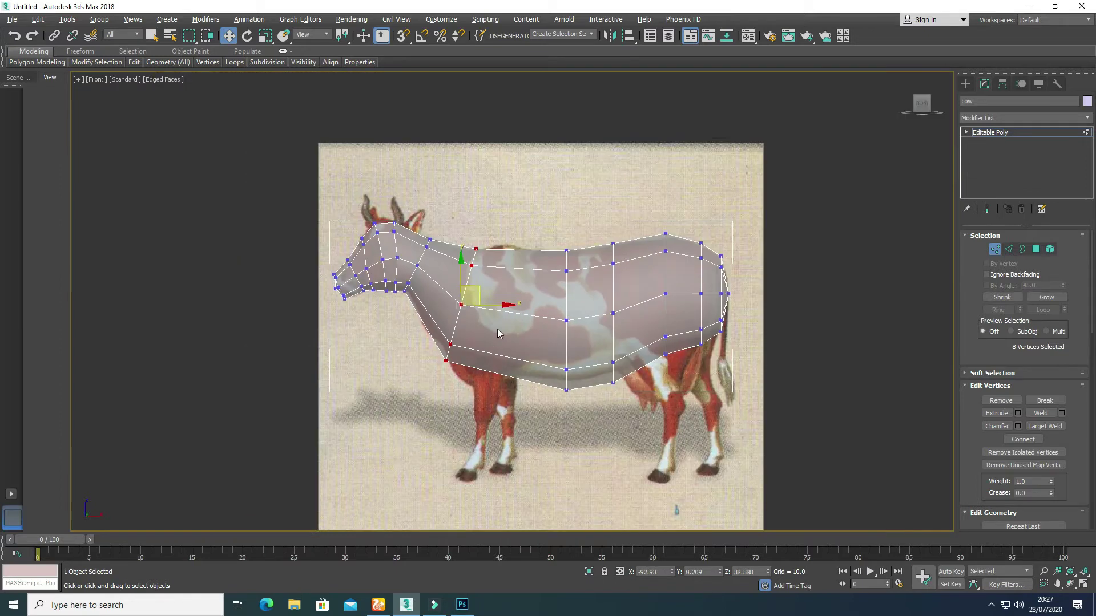
Add an edge loop between the shoulder and mid-body and move it up to the withers.
click(556, 293)
click(1008, 249)
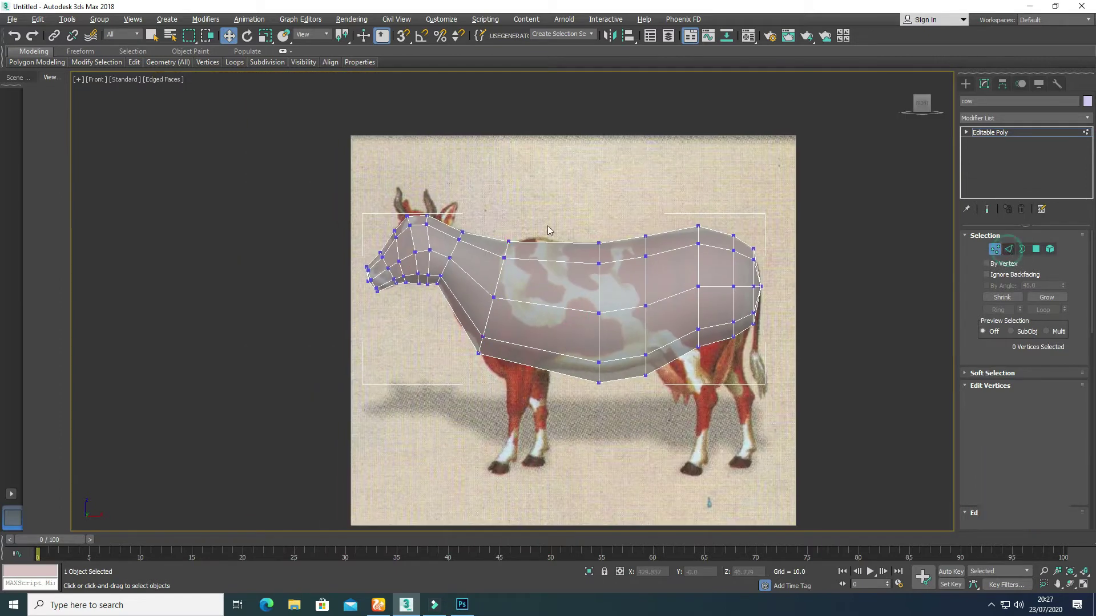
right_click(548, 357)
click(526, 389)
drag(552, 308, 537, 300)
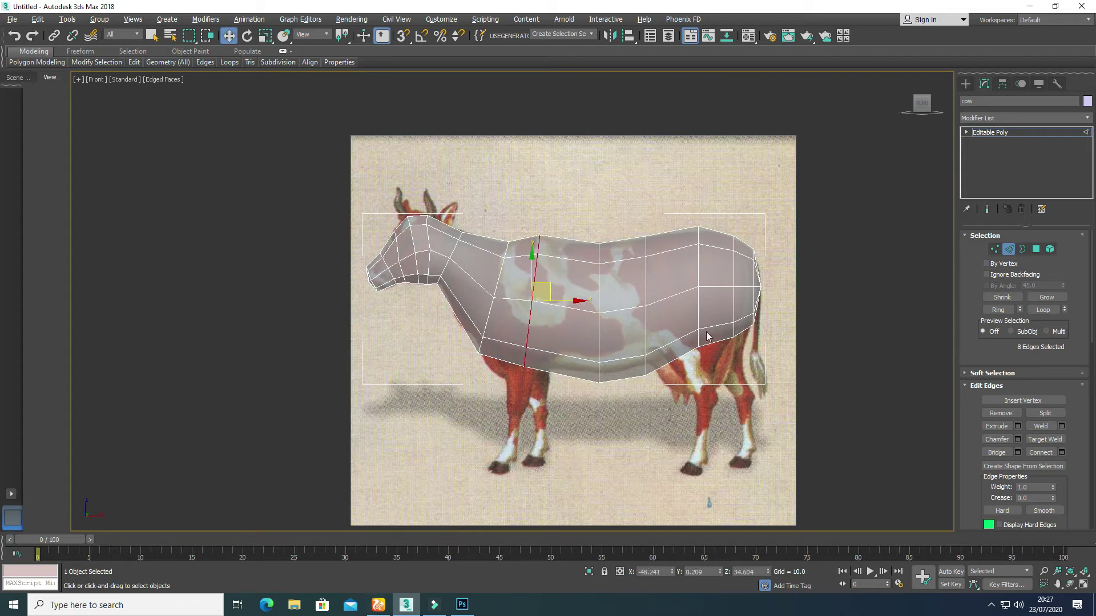
Remove the edges meeting at the rump's rearmost point to open the body's rear end.
scroll(742, 291, up, 5)
click(762, 238)
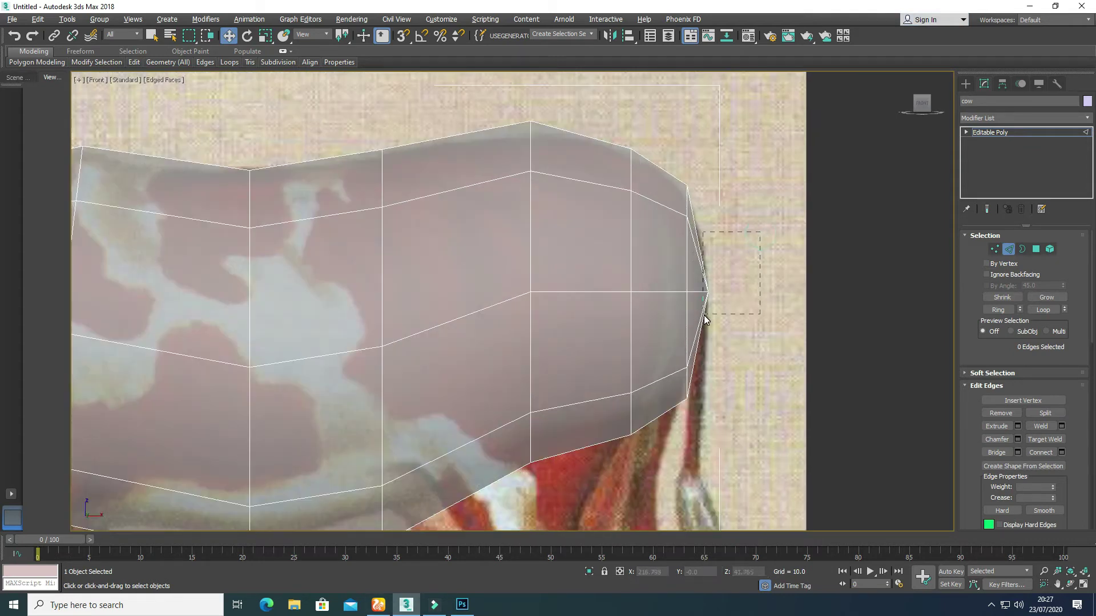
drag(705, 319, 705, 319)
key(BackSpace)
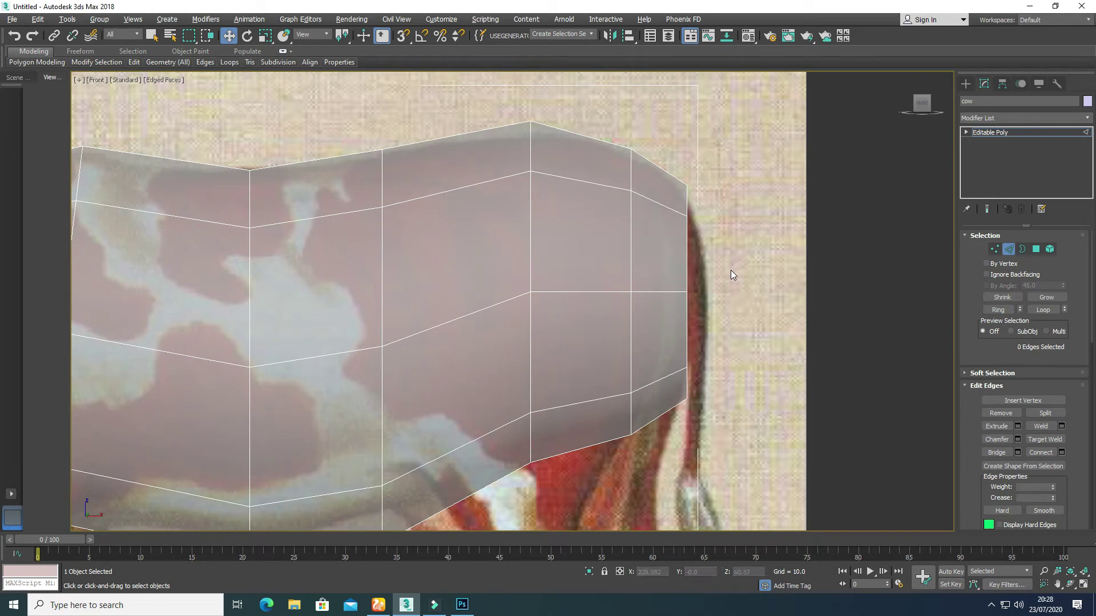
Move the rear opening's vertex ring slightly inward and scale it to about 72%.
click(994, 249)
drag(704, 272, 681, 292)
key(r)
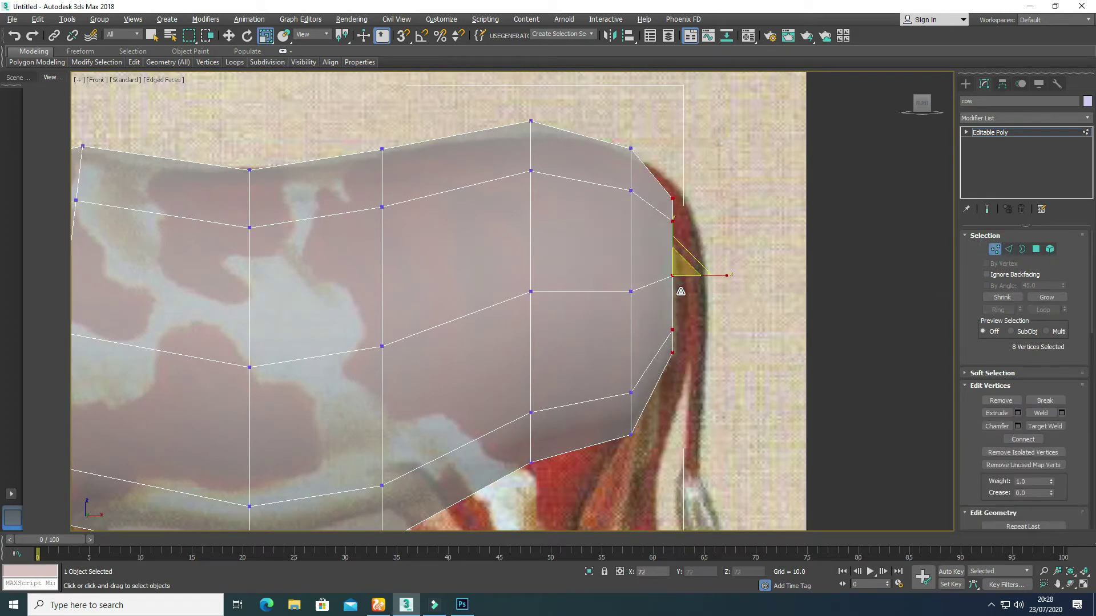
Select the rear opening's border and extend it into a smaller ring at the base of the tail.
key(p)
alt+middle_drag(721, 303, 587, 275)
scroll(589, 369, down, 5)
scroll(745, 323, up, 4)
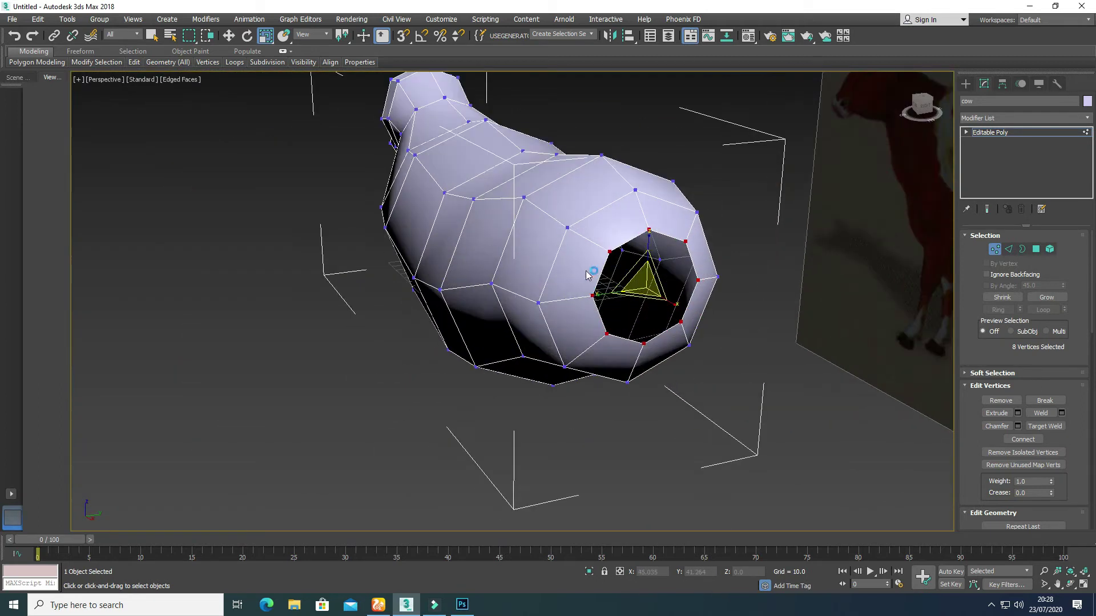
click(1022, 250)
click(692, 267)
key(w)
key(alt+w)
key(alt+w)
drag(692, 255, 688, 193)
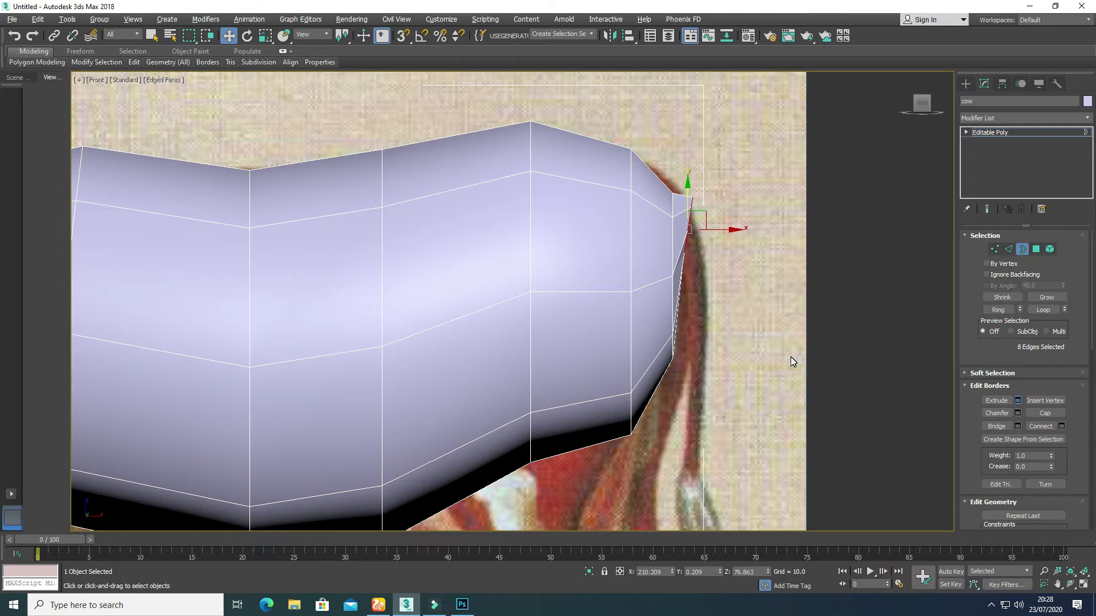
Extrude the border at the tail base into a new ring and move it down over the reference tail.
key(shift+e)
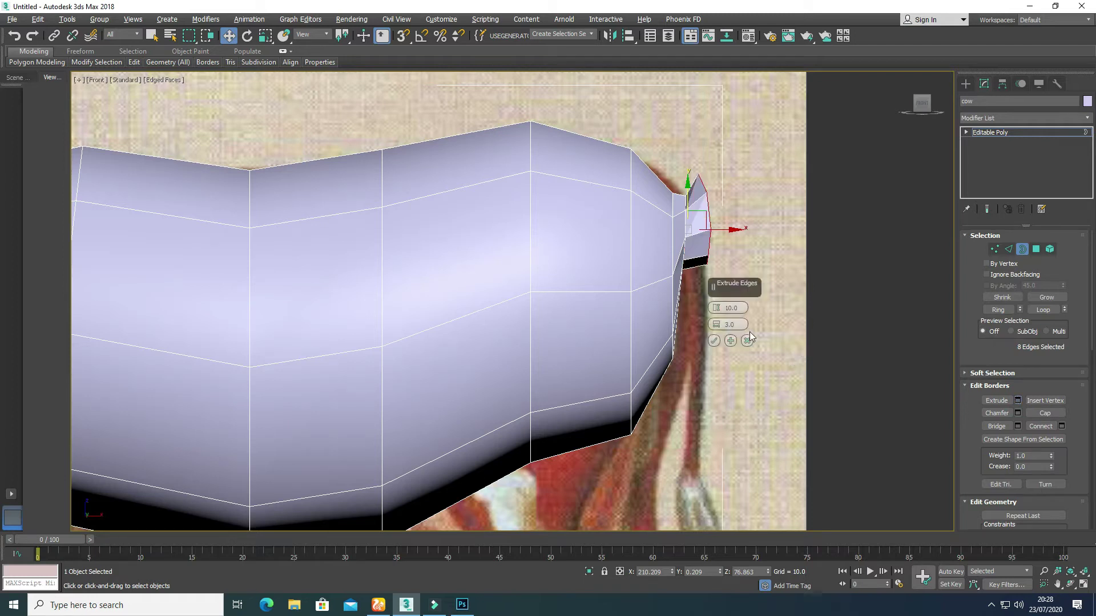
click(714, 341)
key(r)
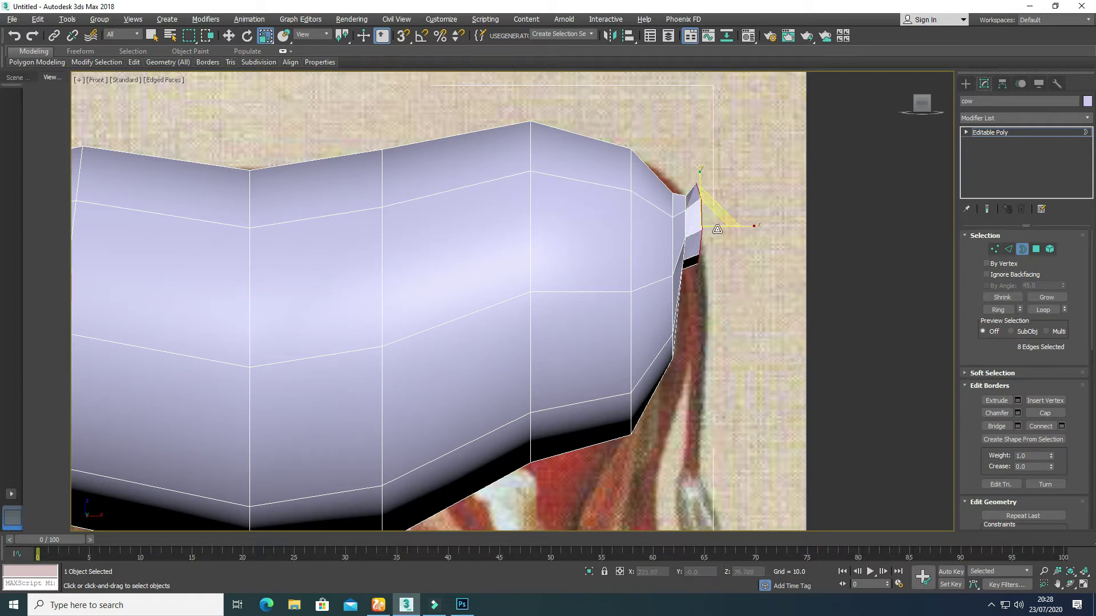
key(w)
drag(721, 214, 717, 238)
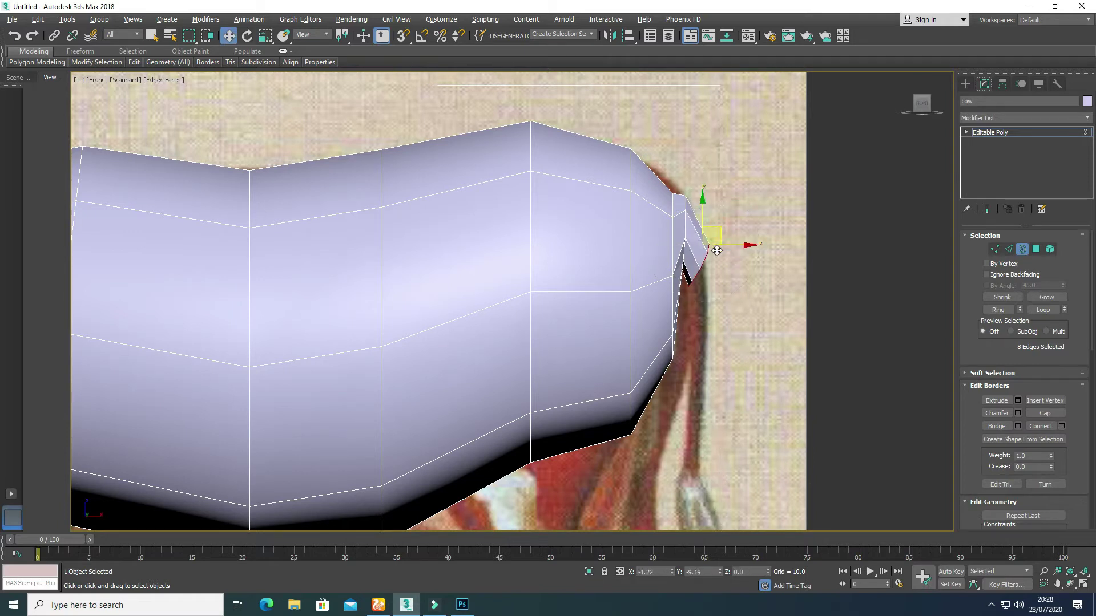
Move the edge loop just ahead of the tail base forward and up to follow the rump outline.
click(994, 249)
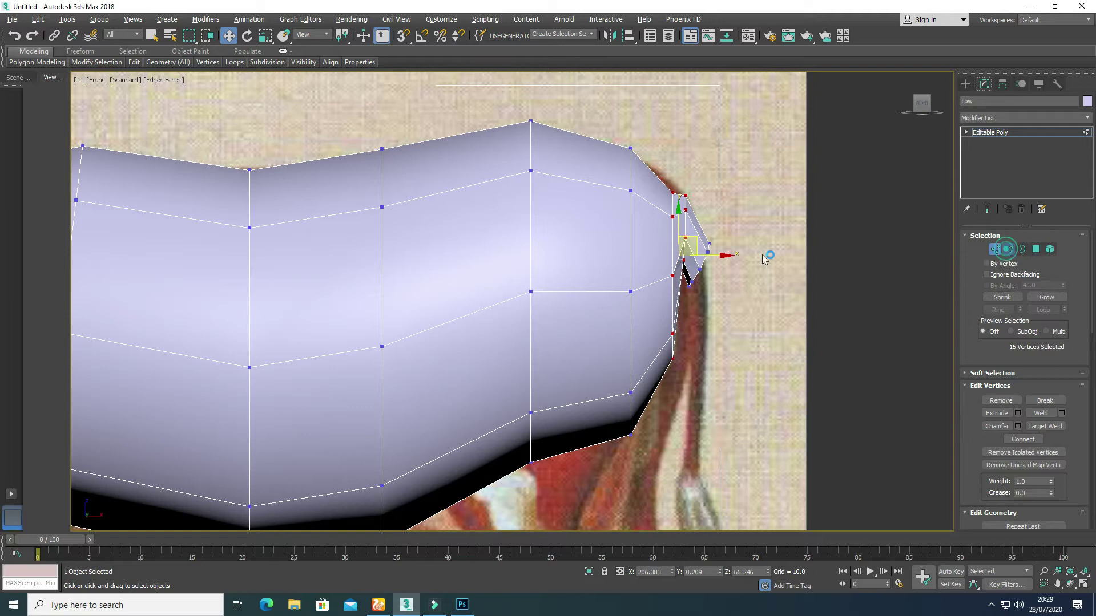
key(2)
drag(680, 248, 667, 239)
click(728, 289)
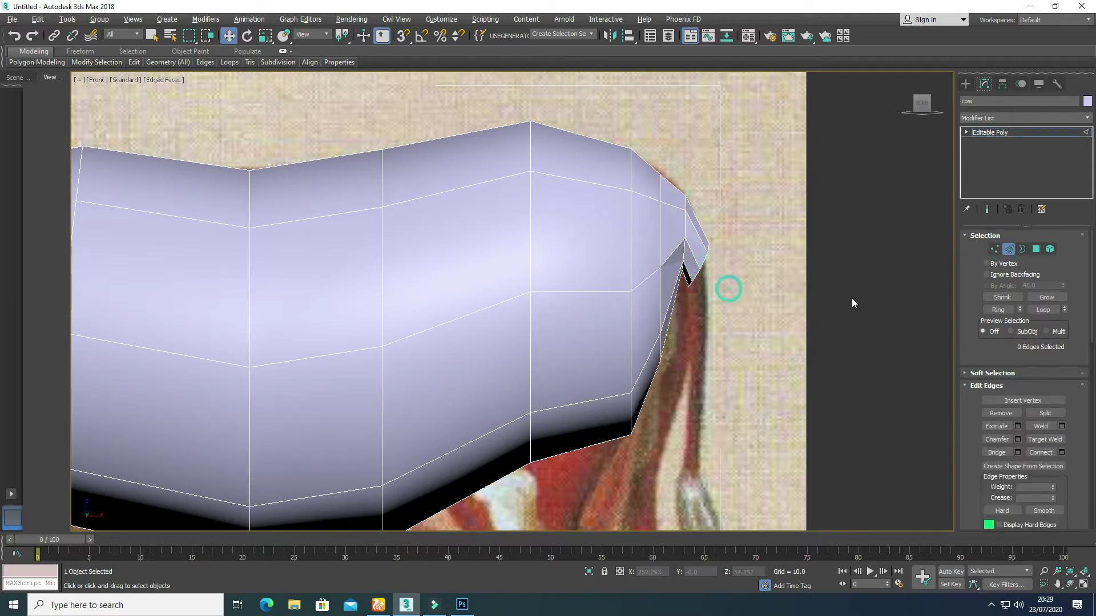
Reselect the tail's open end ring and rotate and scale it so the tail turns downward along the reference.
key(ctrl+z)
key(e)
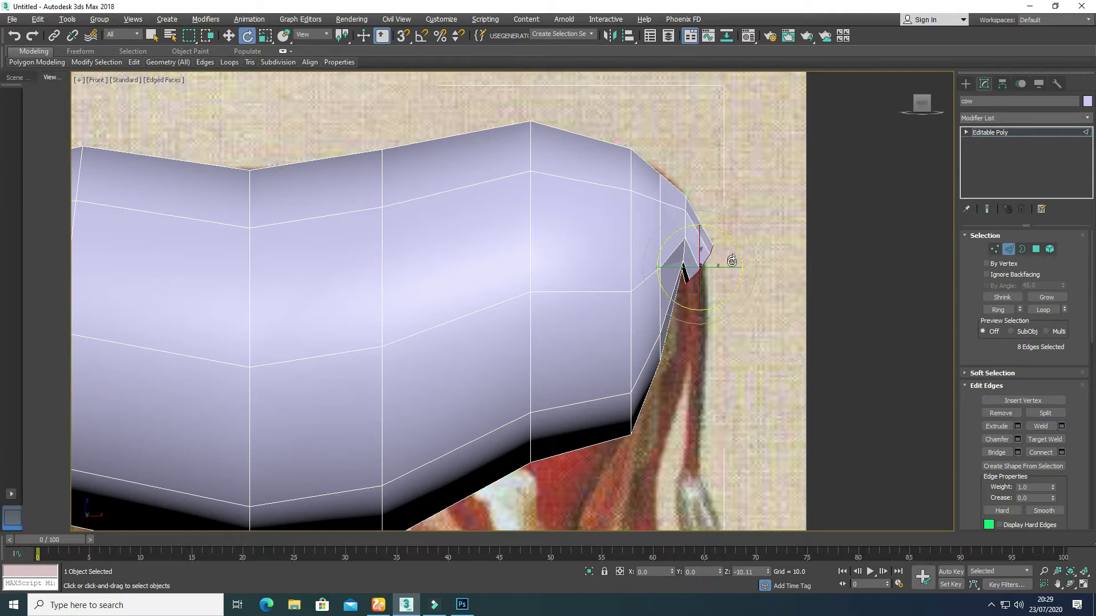
key(r)
key(Return)
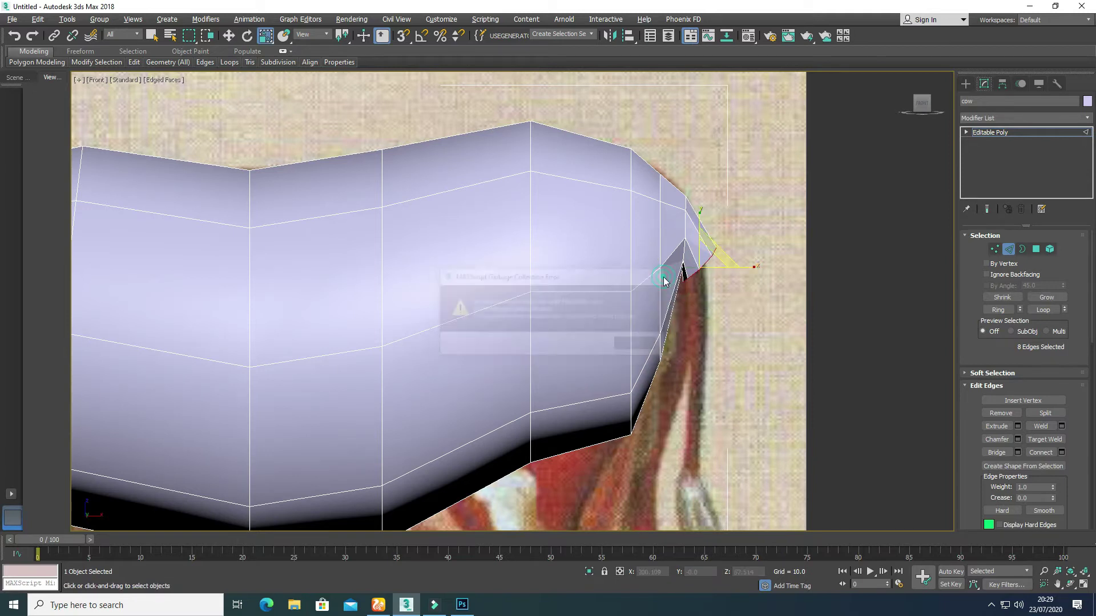
key(w)
key(e)
drag(721, 277, 729, 301)
key(w)
key(ctrl+z)
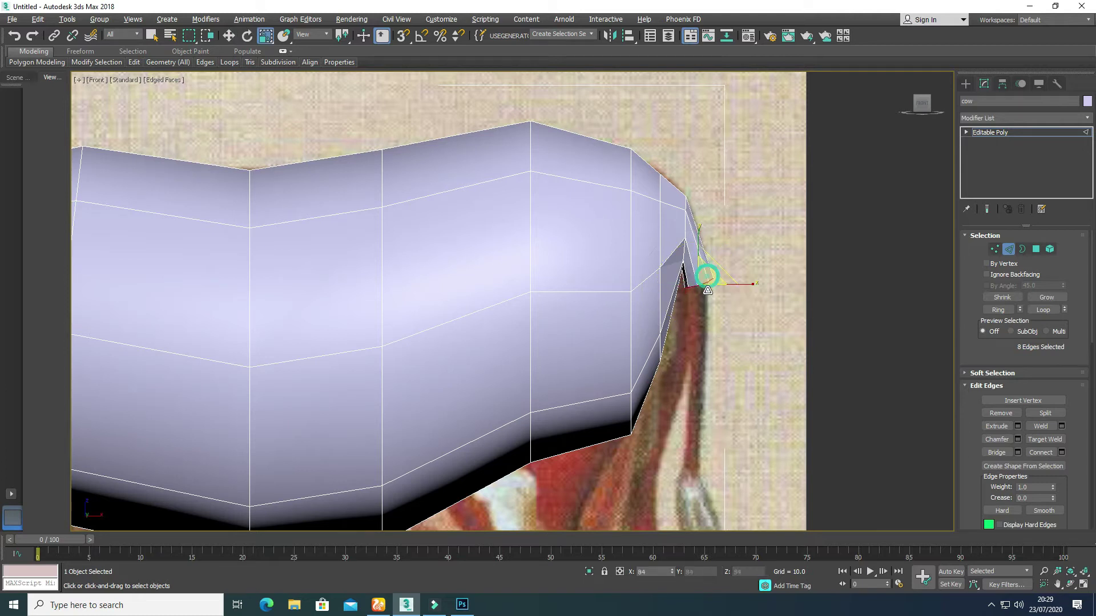
Extend the tail's end ring downward in several segments until it reaches the top of the reference tuft.
drag(713, 275, 712, 352)
middle_drag(711, 406, 681, 304)
key(r)
key(e)
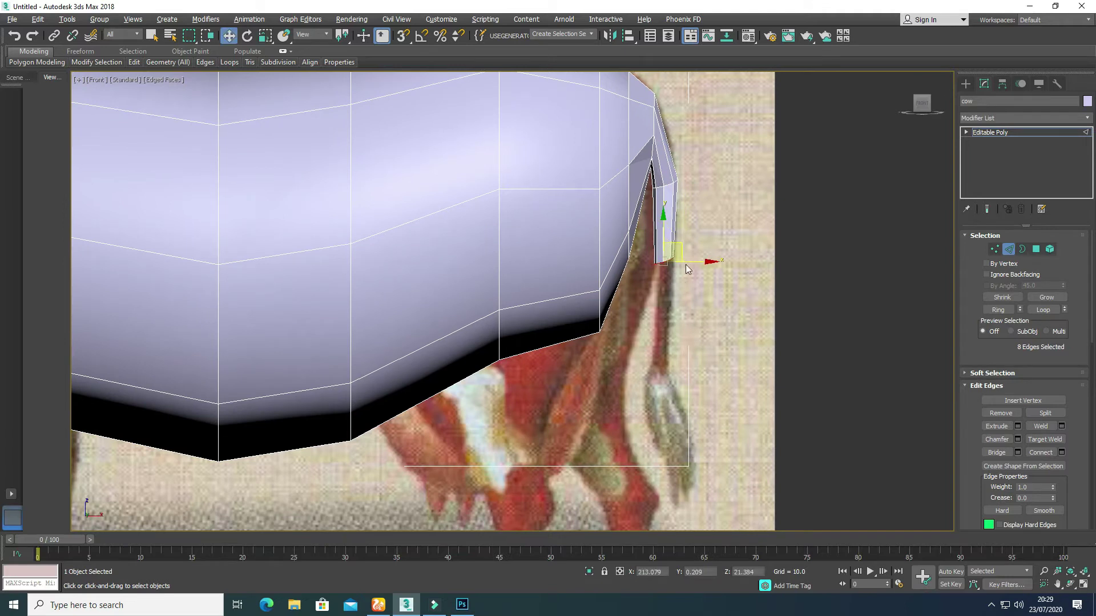
key(w)
drag(677, 242, 680, 355)
middle_drag(679, 355, 637, 278)
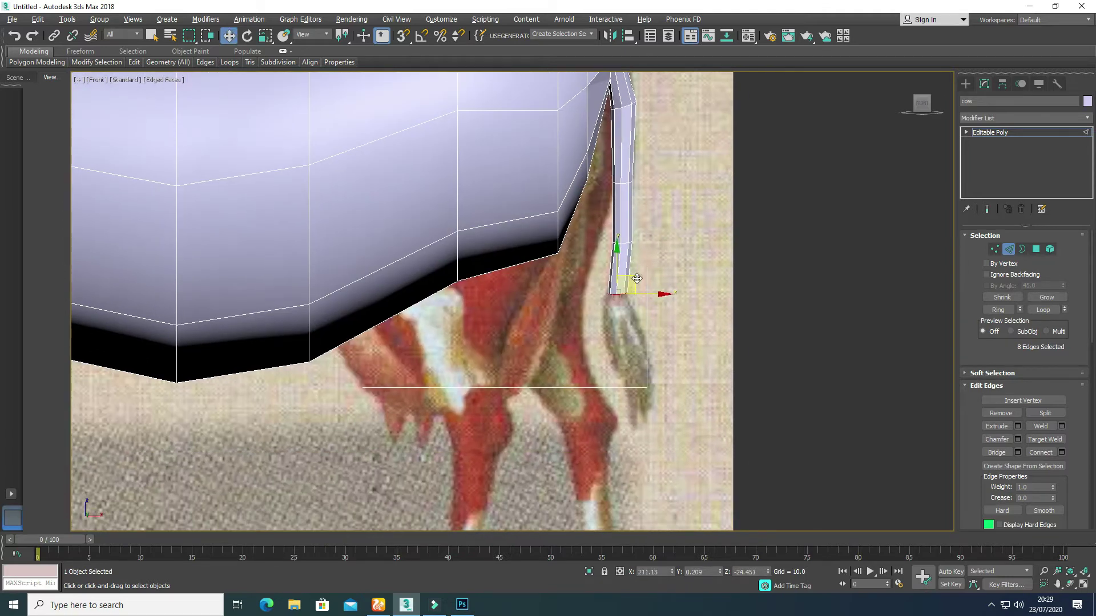
Extend the tail through the tuft, widening its middle ring and narrowing the tip to a point.
drag(638, 311, 651, 569)
key(r)
key(w)
key(r)
scroll(700, 254, down, 3)
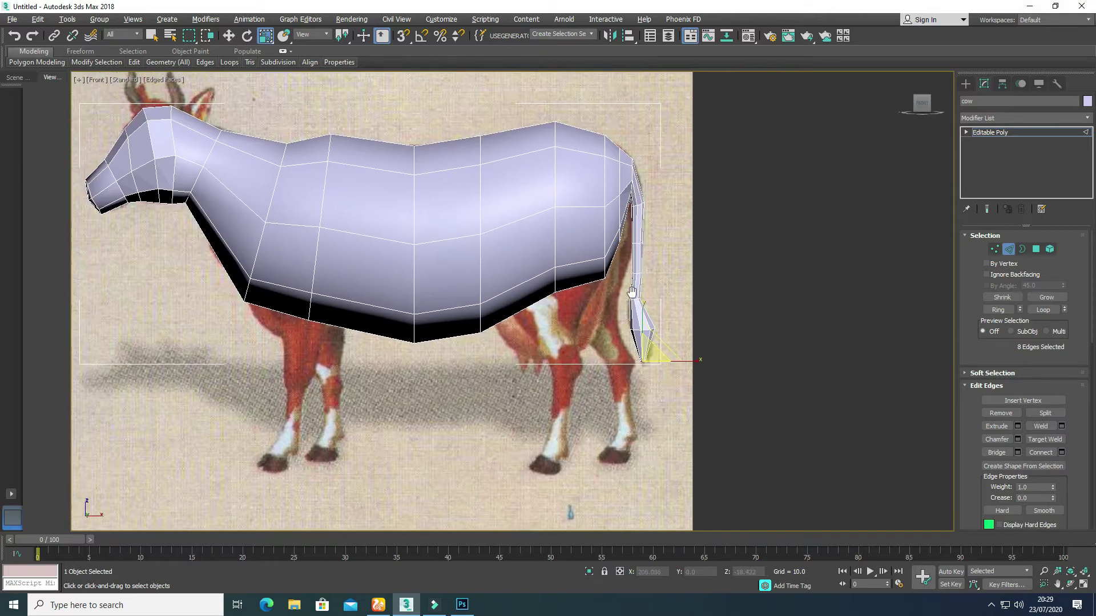
click(403, 355)
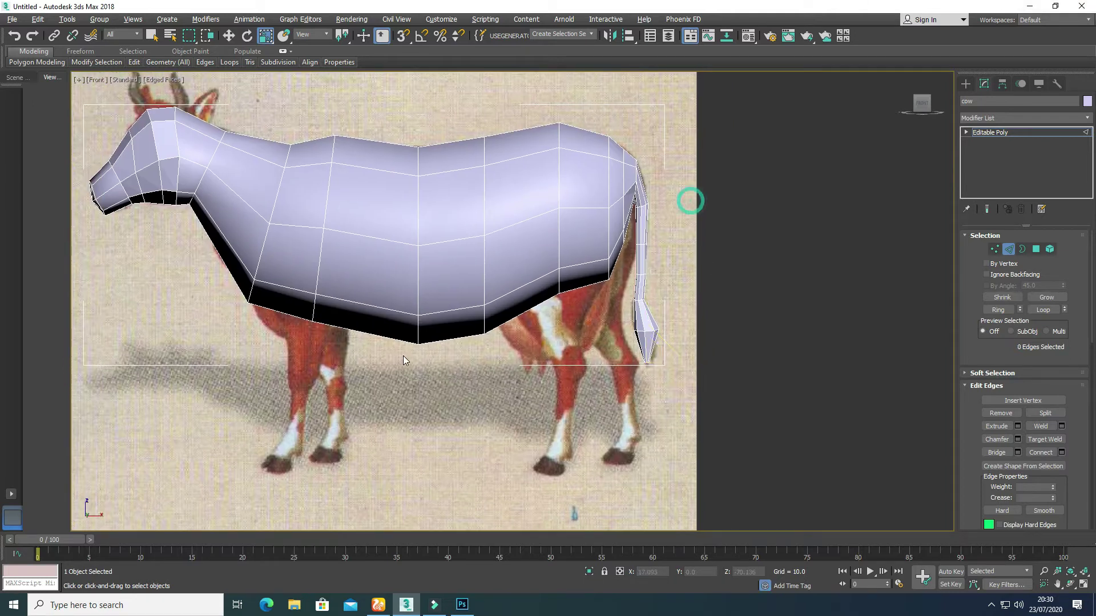
key(p)
alt+middle_drag(663, 345, 579, 254)
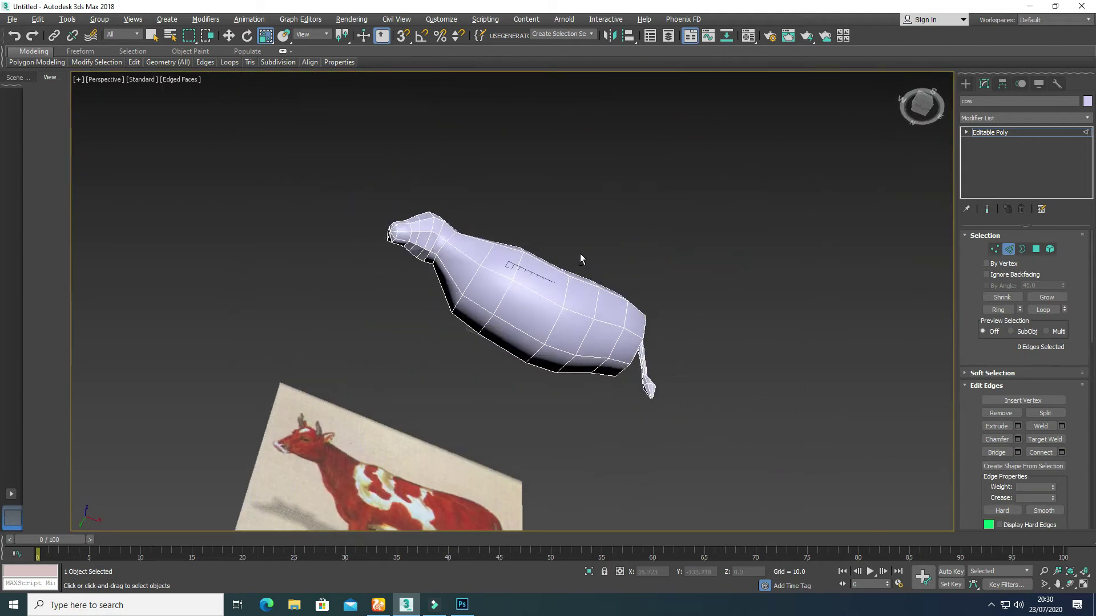
click(1037, 249)
key(alt+w)
click(770, 416)
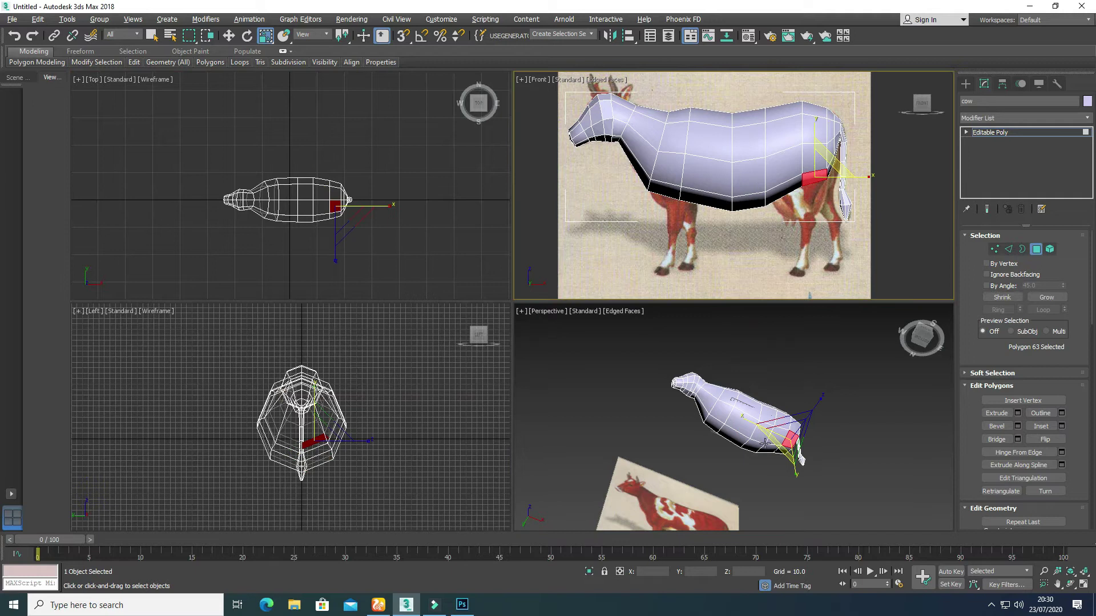
key(alt+w)
alt+middle_drag(685, 405, 801, 322)
ctrl+click(605, 394)
key(alt+w)
key(alt+w)
key(alt+w)
key(alt+w)
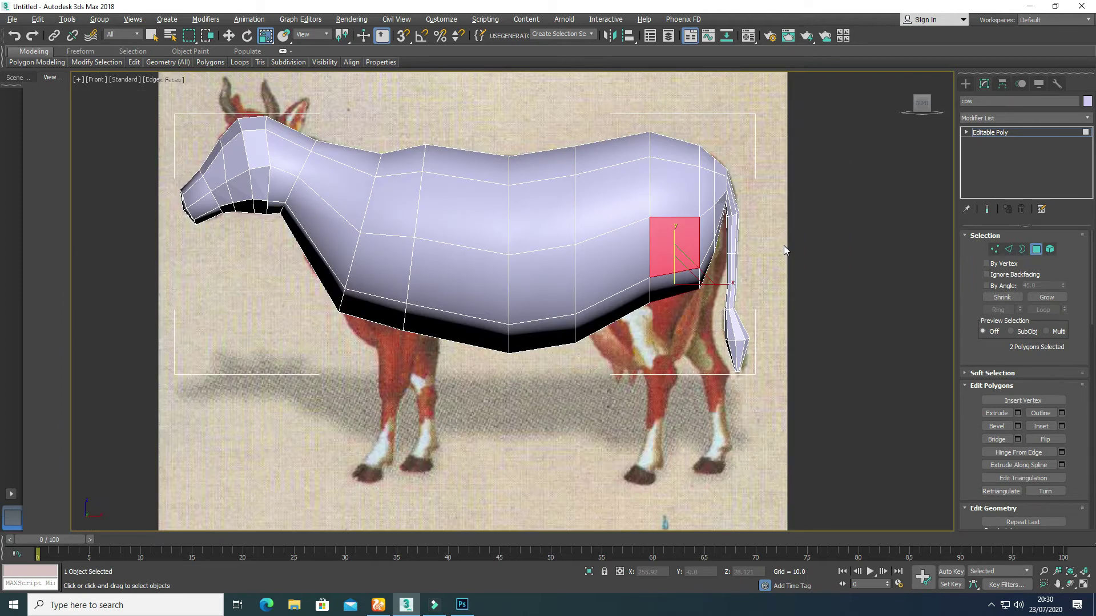
click(673, 251)
Select all the polygons around the tip of the muzzle and delete them.
key(alt+w)
key(alt+w)
alt+middle_drag(434, 365, 296, 393)
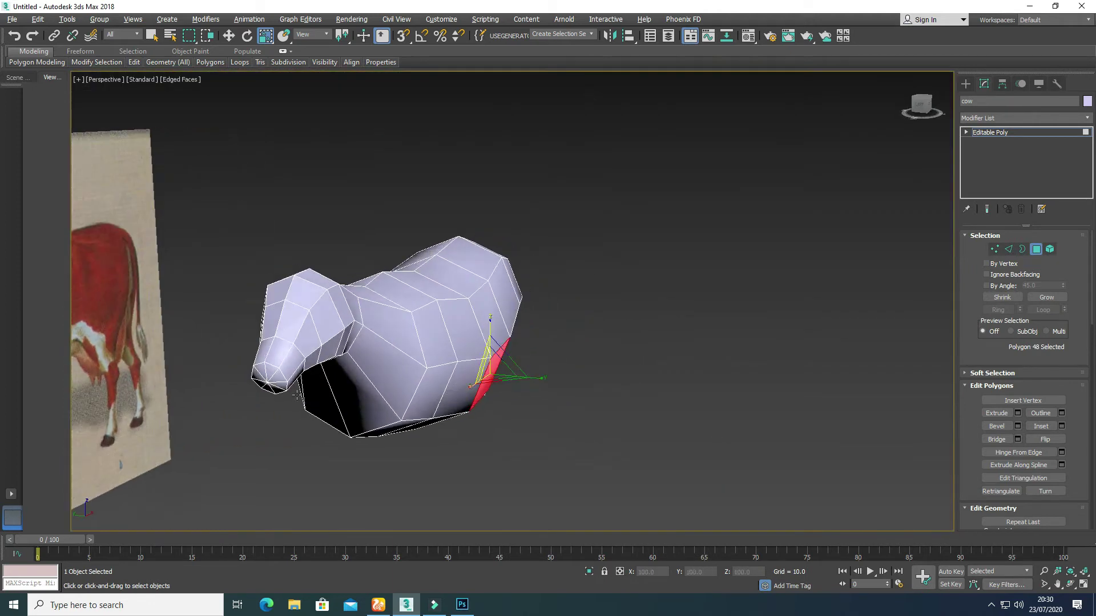
scroll(296, 394, up, 2)
scroll(443, 325, up, 4)
click(414, 329)
ctrl+click(353, 310)
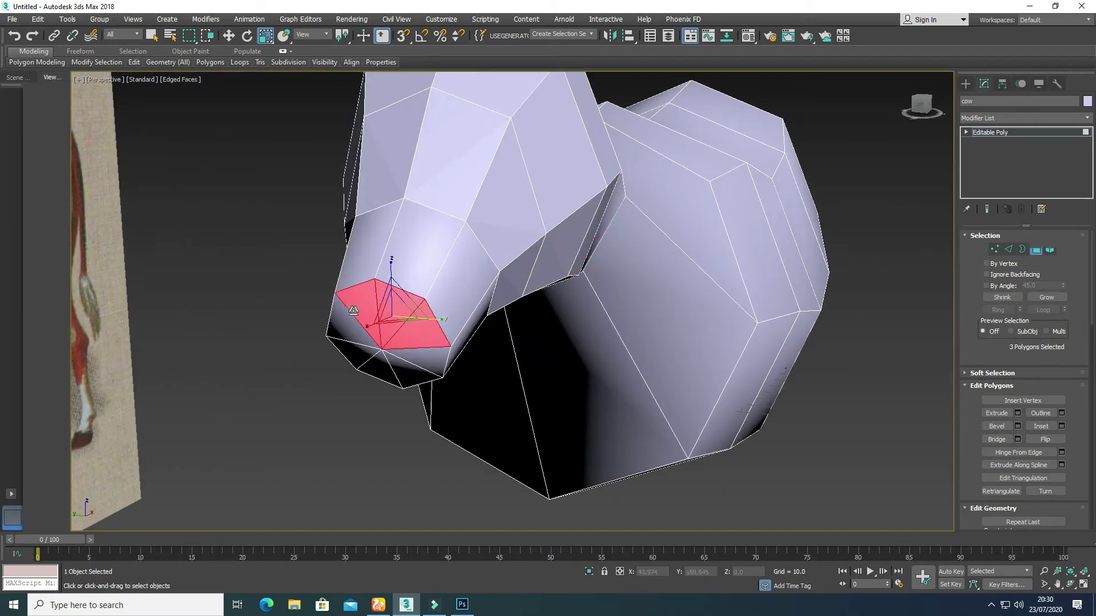
ctrl+click(354, 355)
ctrl+click(399, 371)
ctrl+click(433, 353)
key(Delete)
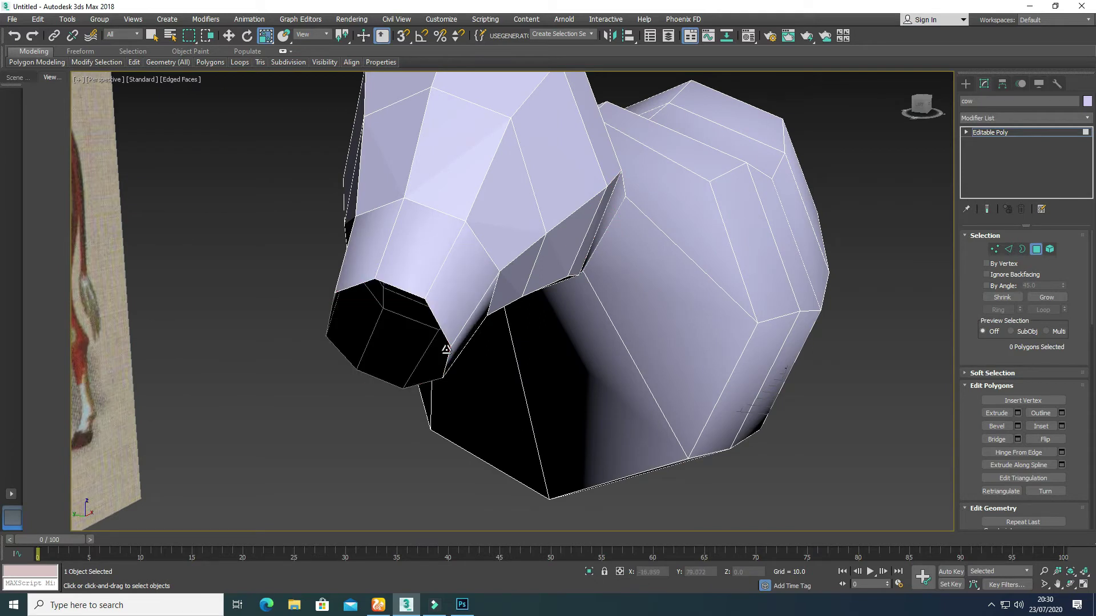
Chamfer the lengthwise edge loop running along the body's centre line.
click(1009, 249)
click(394, 291)
click(413, 163)
double_click(415, 163)
scroll(415, 162, down, 3)
alt+middle_drag(414, 162, 551, 262)
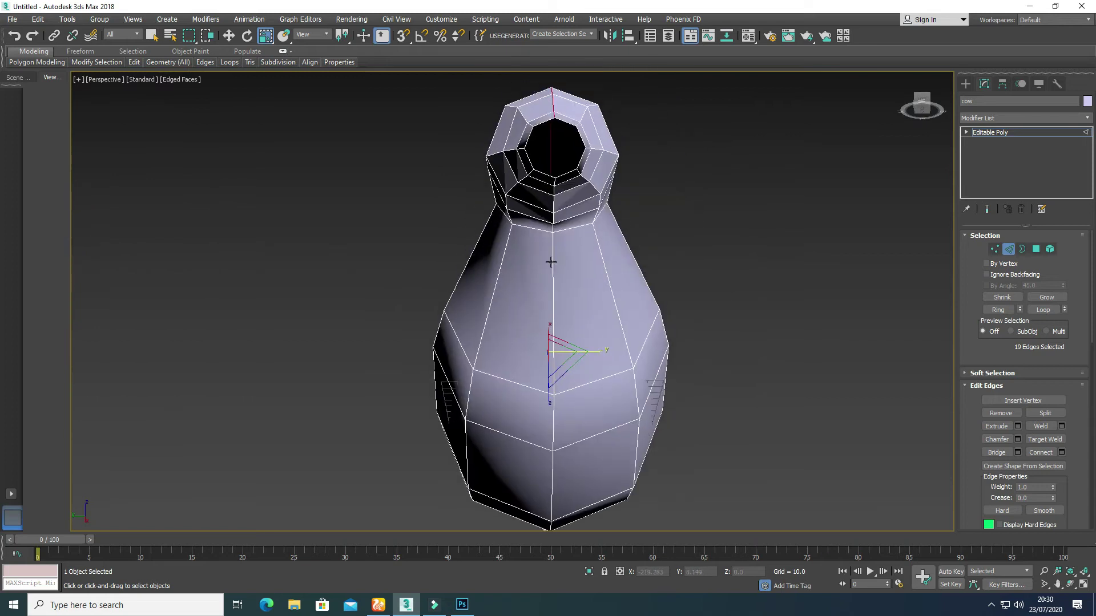
click(1016, 439)
drag(719, 324, 723, 281)
click(714, 406)
Spread the vertex pairs beside the centre line on the rear belly outward, away from the centre.
scroll(628, 411, down, 3)
alt+middle_drag(628, 411, 491, 484)
key(alt+w)
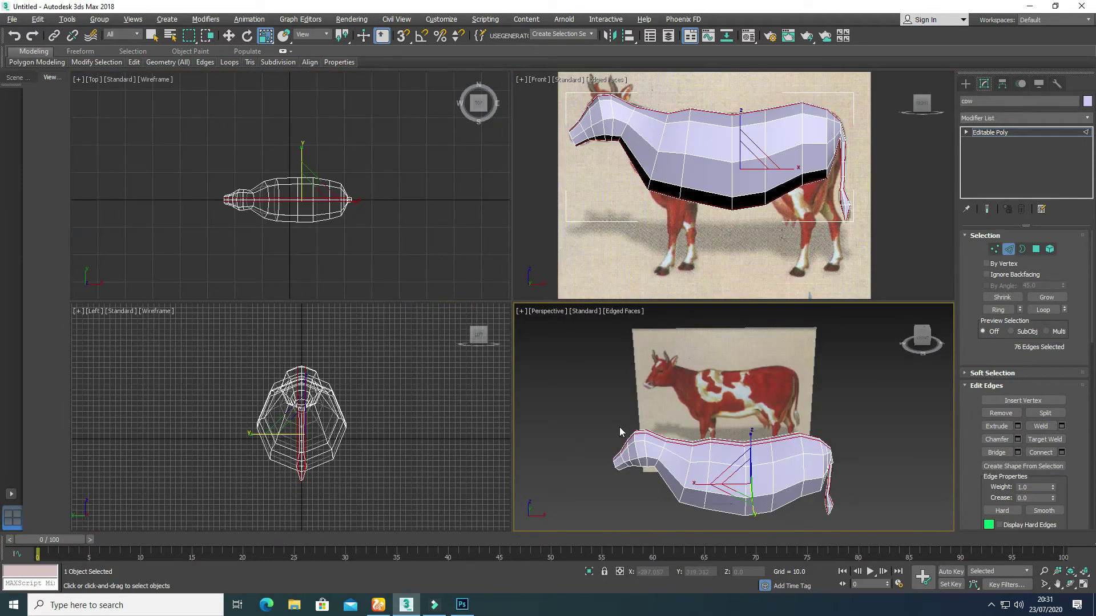
click(836, 265)
click(838, 433)
key(alt+w)
alt+middle_drag(547, 377, 565, 297)
scroll(565, 297, up, 5)
key(1)
click(628, 407)
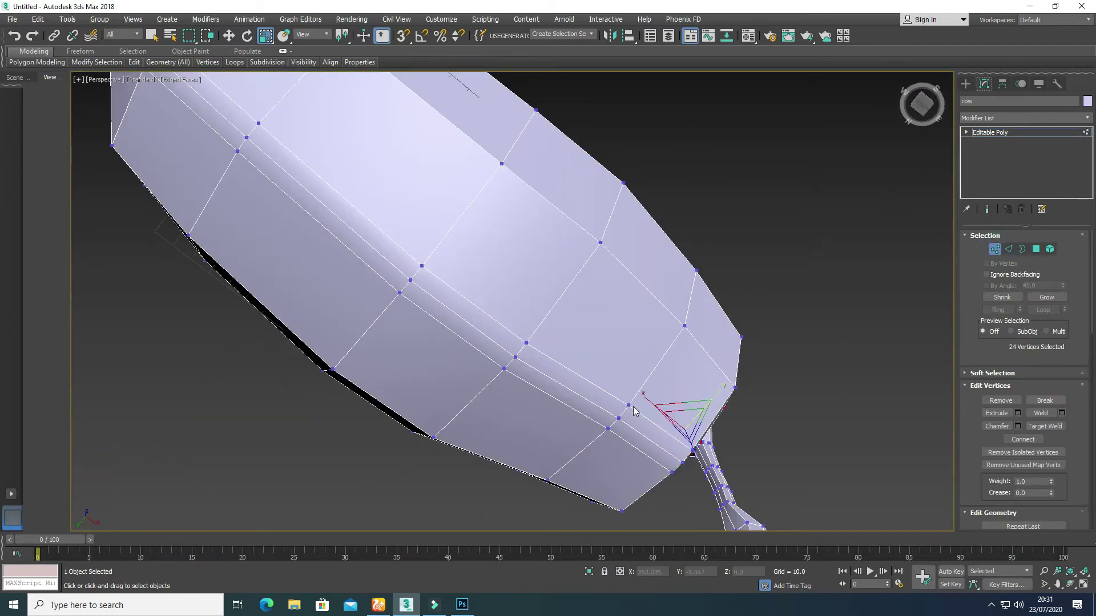
mouse_move(609, 430)
mouse_down()
mouse_move(622, 412)
mouse_move(531, 335)
mouse_move(550, 317)
mouse_up()
Spread the remaining vertex pairs beside the centre line outward along the middle and front of the belly.
click(398, 292)
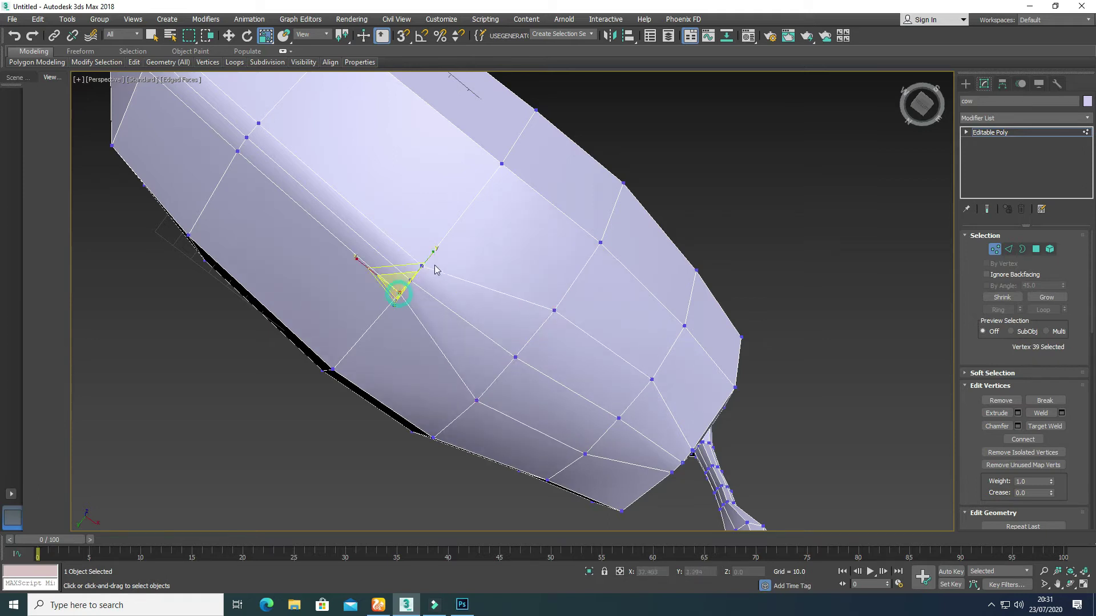
alt+middle_drag(440, 245, 432, 291)
click(433, 291)
drag(432, 291, 322, 242)
scroll(457, 285, down, 5)
alt+middle_drag(457, 285, 594, 454)
key(4)
click(581, 381)
scroll(594, 454, up, 3)
Scale the rear belly vertices on both sides of the centre line farther apart to widen the central strip.
click(994, 248)
click(609, 377)
ctrl+click(609, 438)
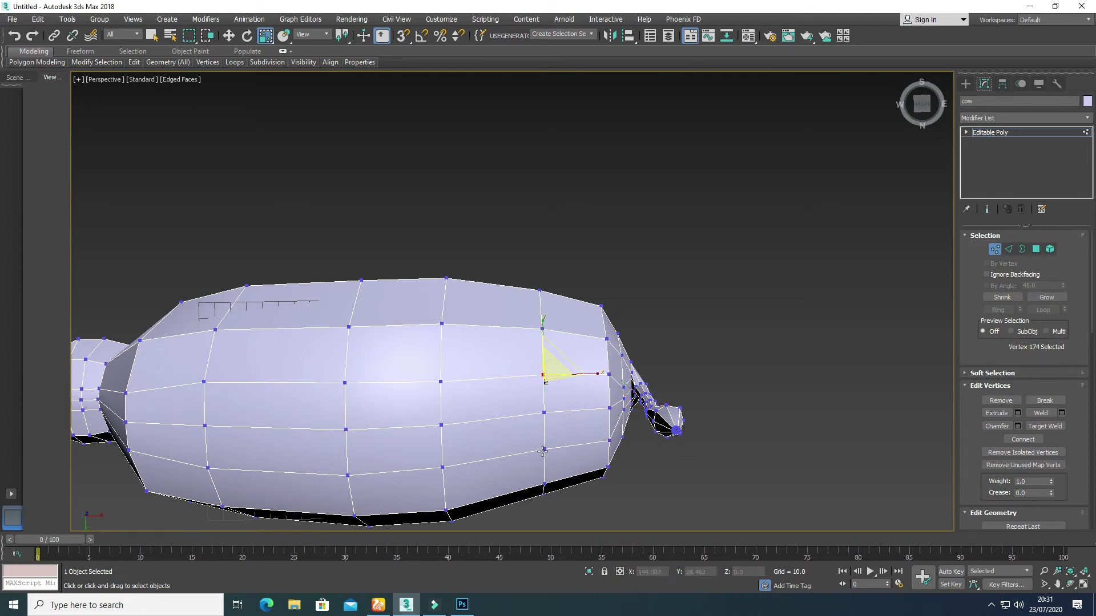
key(ctrl+z)
key(ctrl+z)
click(609, 375)
ctrl+click(610, 438)
drag(609, 394, 609, 343)
click(1036, 248)
click(574, 339)
click(577, 379)
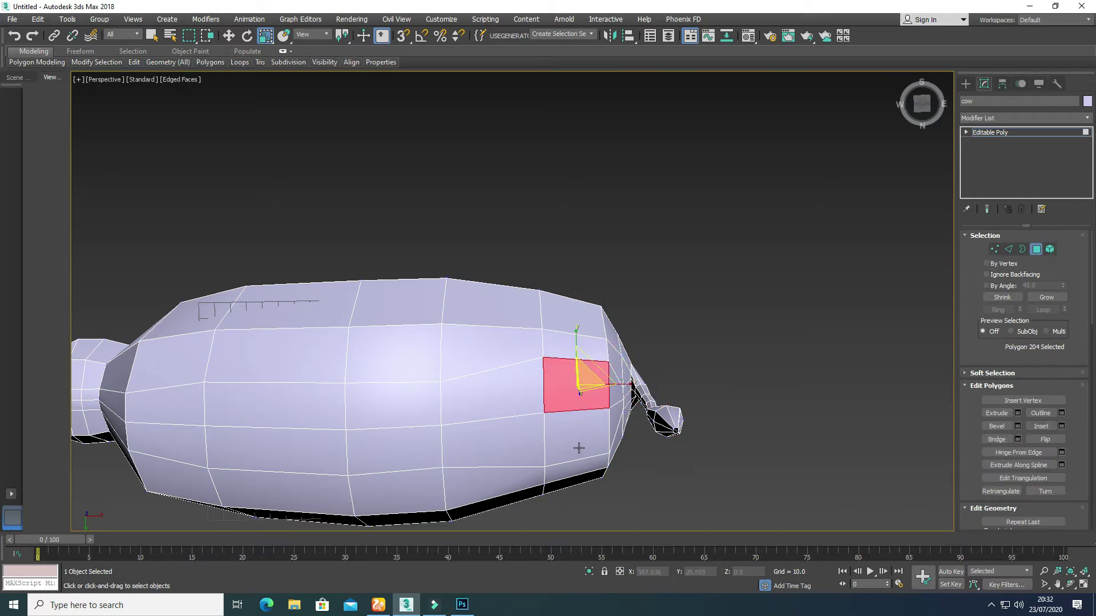
Select the four rear belly vertices beside the centre line and scale them across the body to about 68%.
click(995, 249)
click(545, 467)
ctrl+click(610, 453)
ctrl+click(542, 357)
ctrl+click(608, 361)
drag(577, 361, 578, 378)
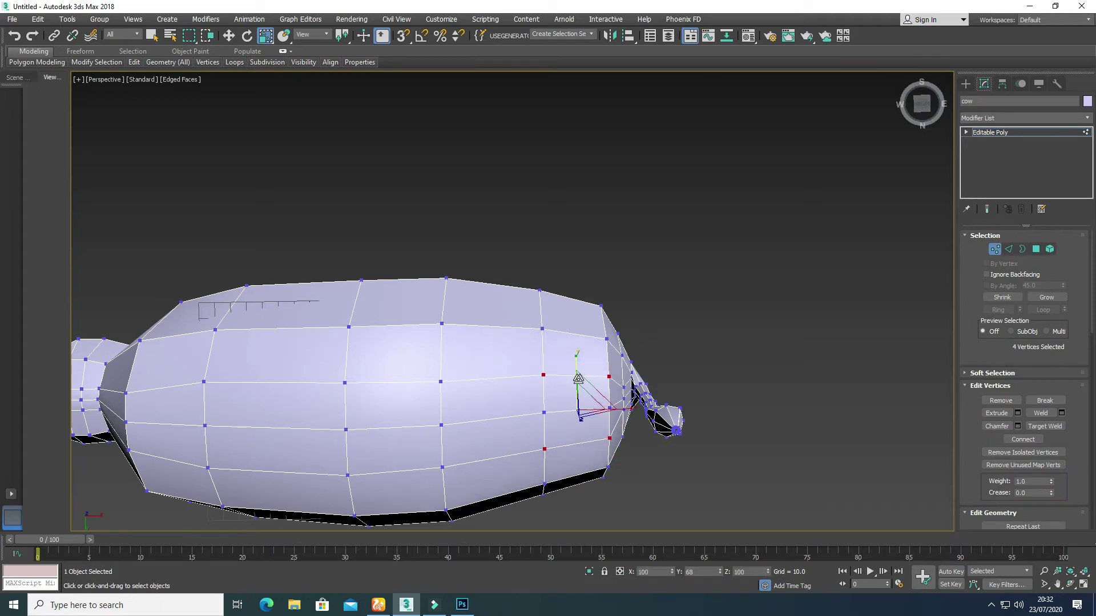
Select the two underside polygons where the hind legs start and scale them vertically to flatten them.
click(1035, 248)
click(576, 348)
ctrl+click(583, 451)
key(alt+w)
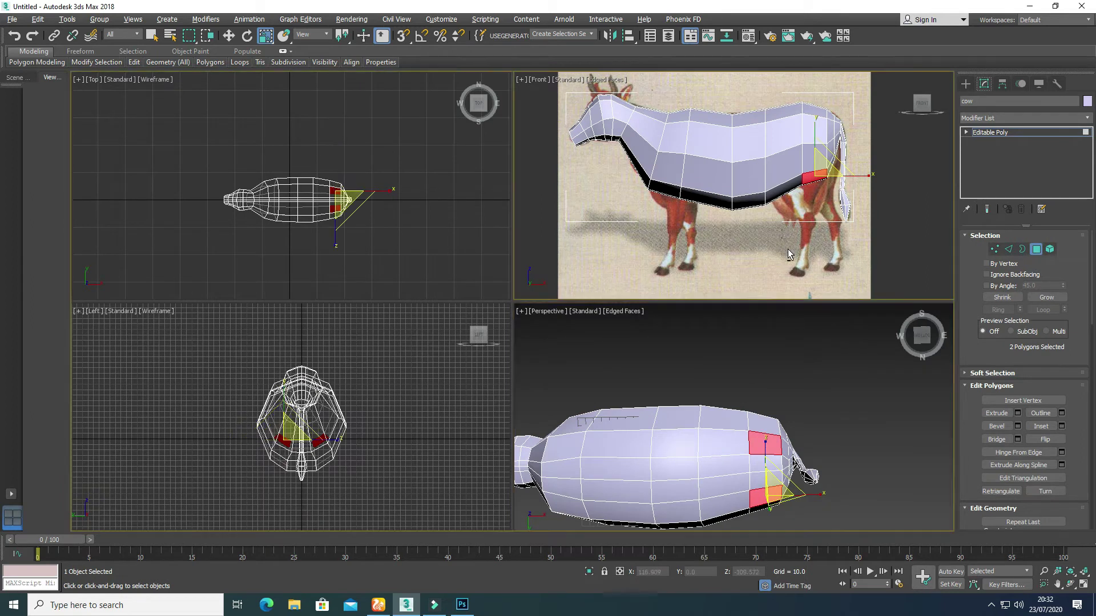
key(alt+w)
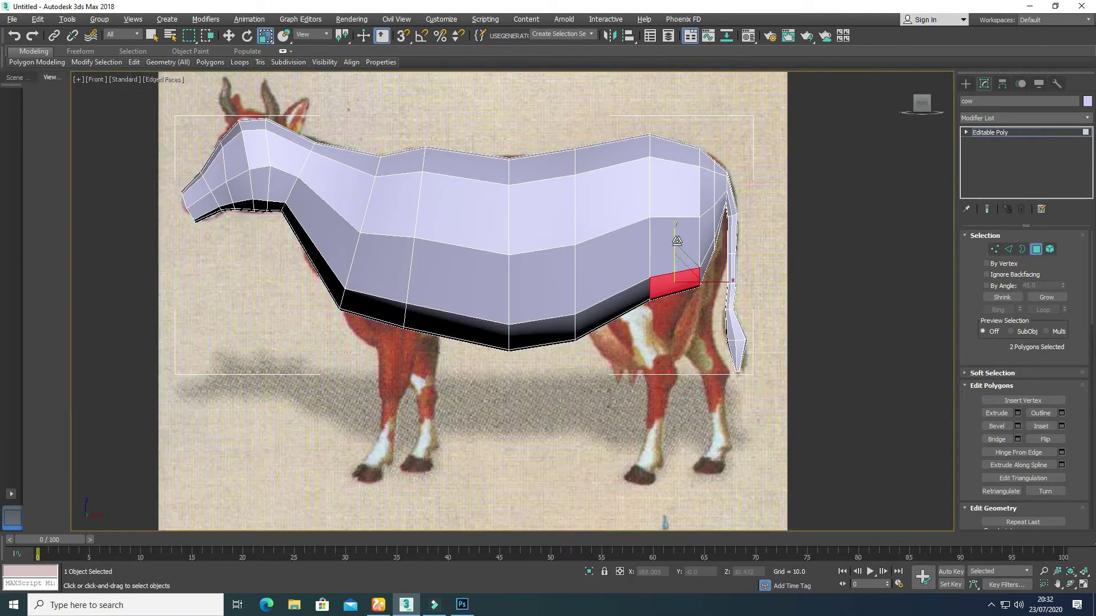
drag(676, 240, 675, 253)
key(w)
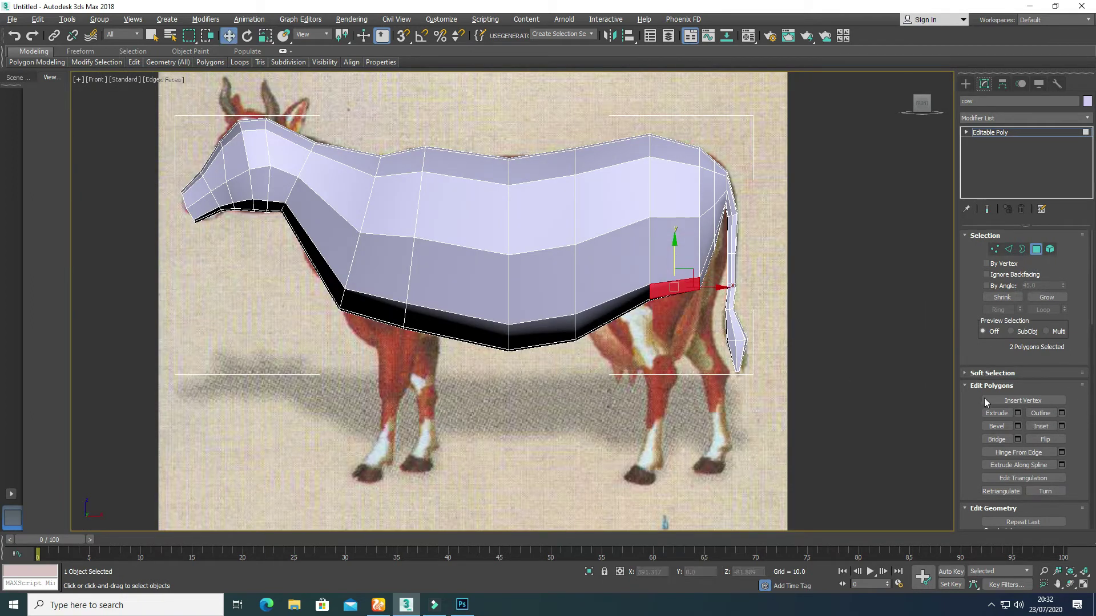
click(1018, 413)
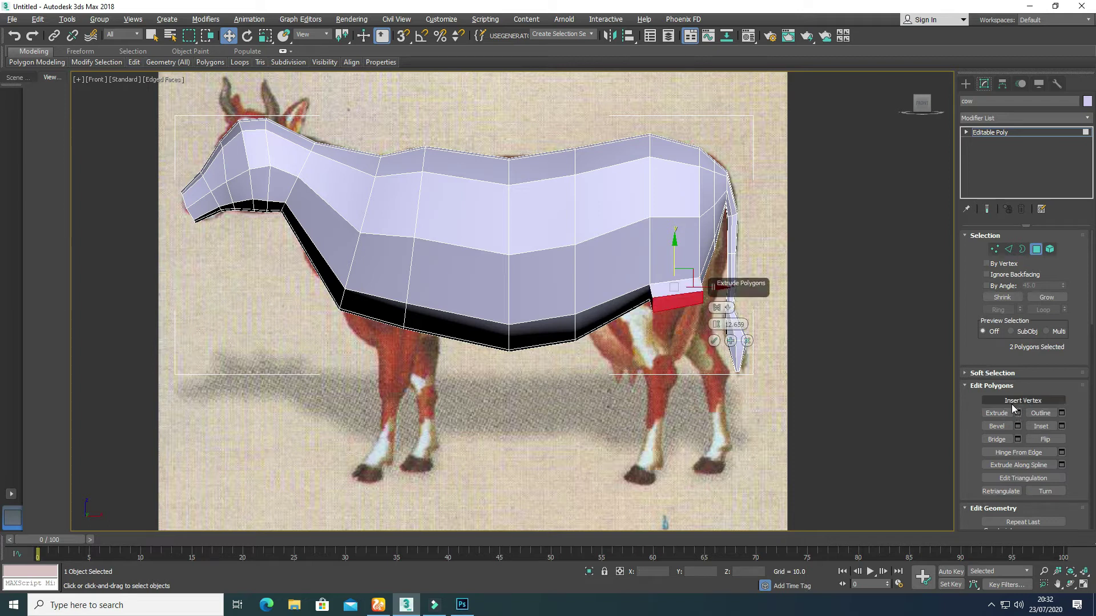
click(747, 341)
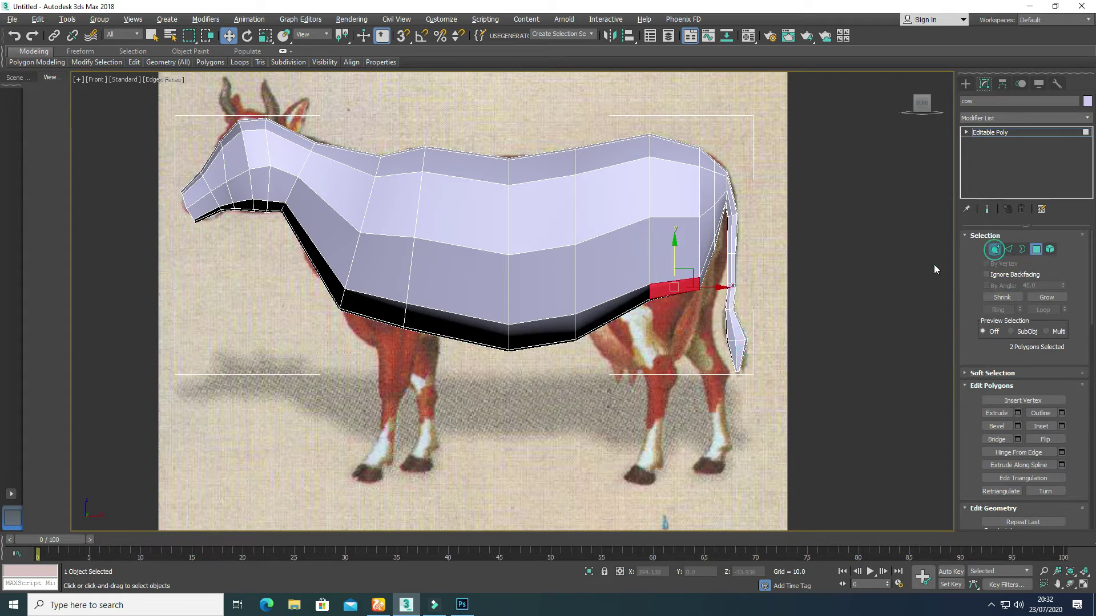
Move the lower and side vertices at the haunch's front edge forward and the rump's top vertices slightly back.
key(1)
drag(660, 319, 611, 232)
click(599, 301)
drag(638, 122, 683, 132)
Move the lower and side vertices of the next belly loop ahead of the haunch slightly forward.
click(573, 315)
drag(574, 315, 546, 321)
click(575, 244)
drag(589, 236, 570, 231)
Extrude the two hind-leg base polygons by 12.659 and scale their lower ends flat and level.
click(1035, 249)
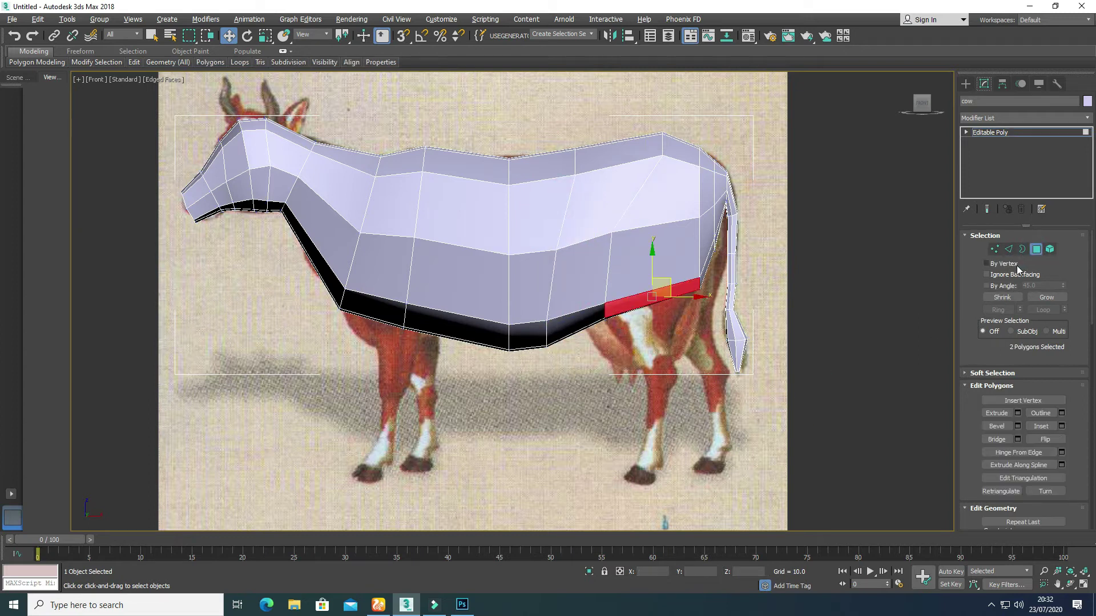
click(1017, 413)
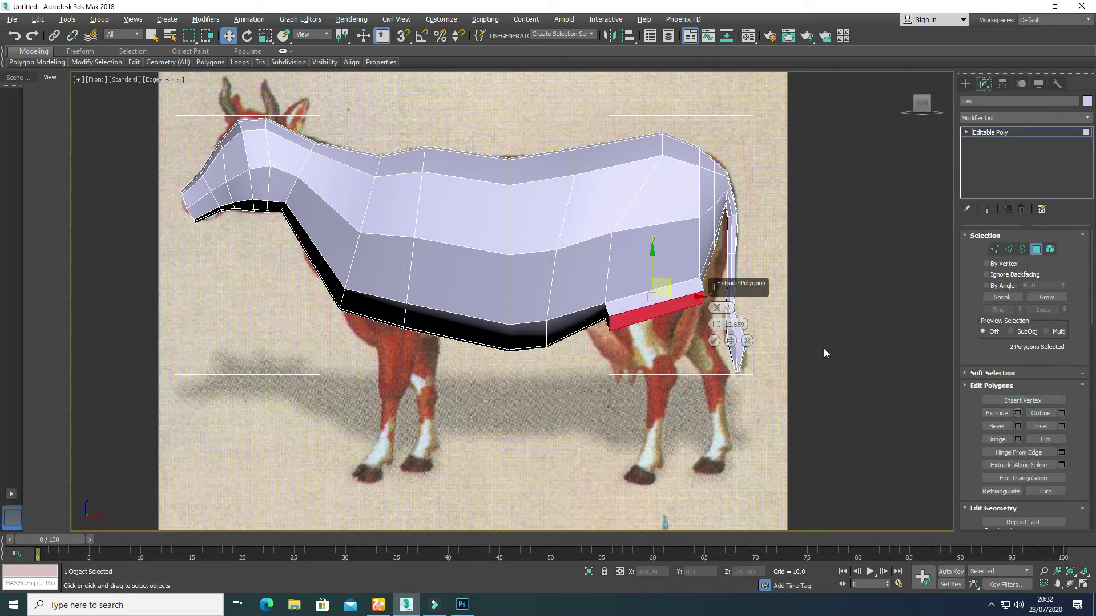
click(713, 341)
key(r)
drag(661, 274, 635, 553)
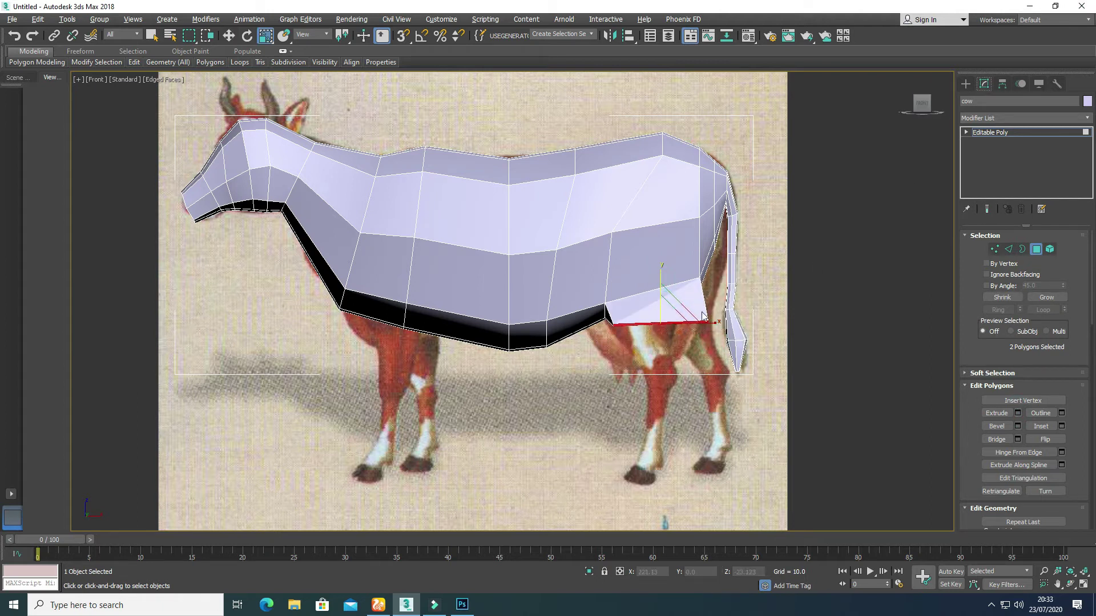
Narrow the flattened hind-leg ends along the body's length and shift them slightly forward over the reference leg.
drag(672, 318, 668, 319)
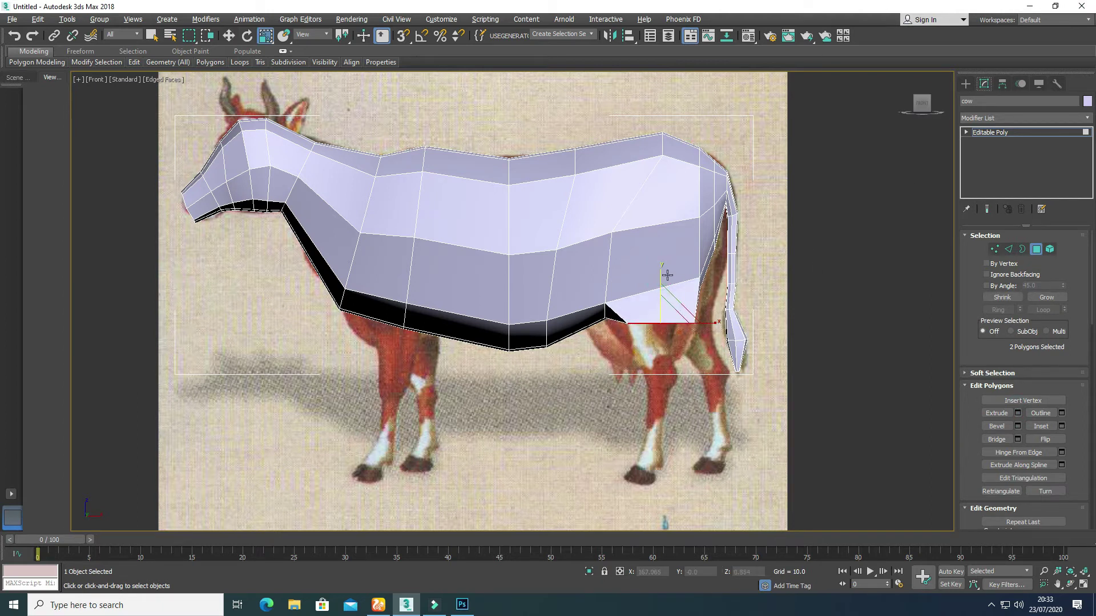
mouse_move(701, 334)
mouse_down()
mouse_move(703, 324)
mouse_move(693, 328)
mouse_up()
key(w)
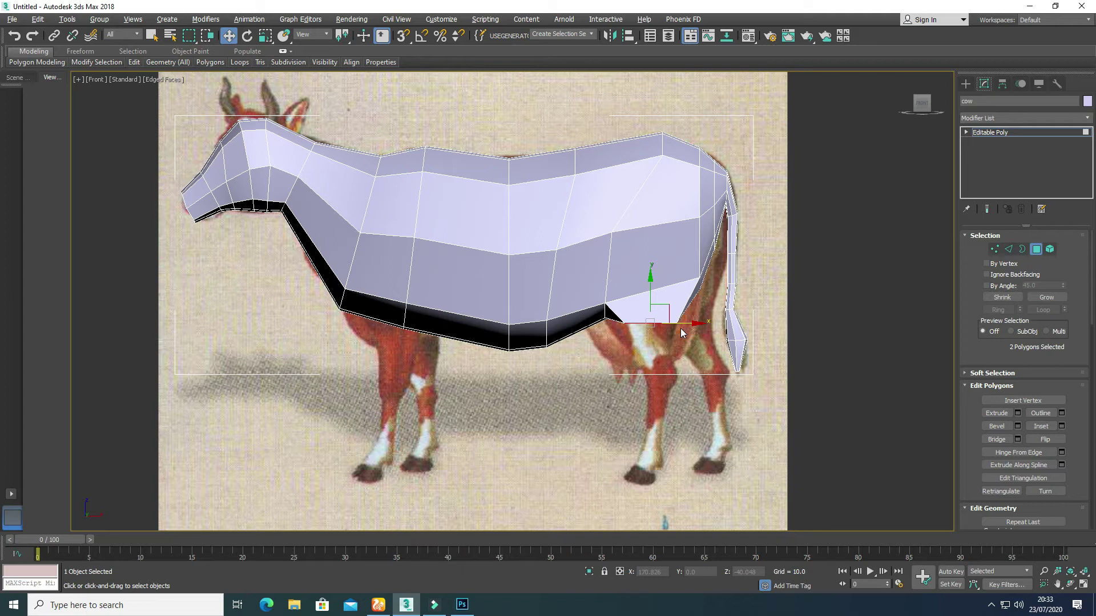
Scale the hind-leg ends slightly wider along the body's length and lower them slightly over the reference leg.
key(r)
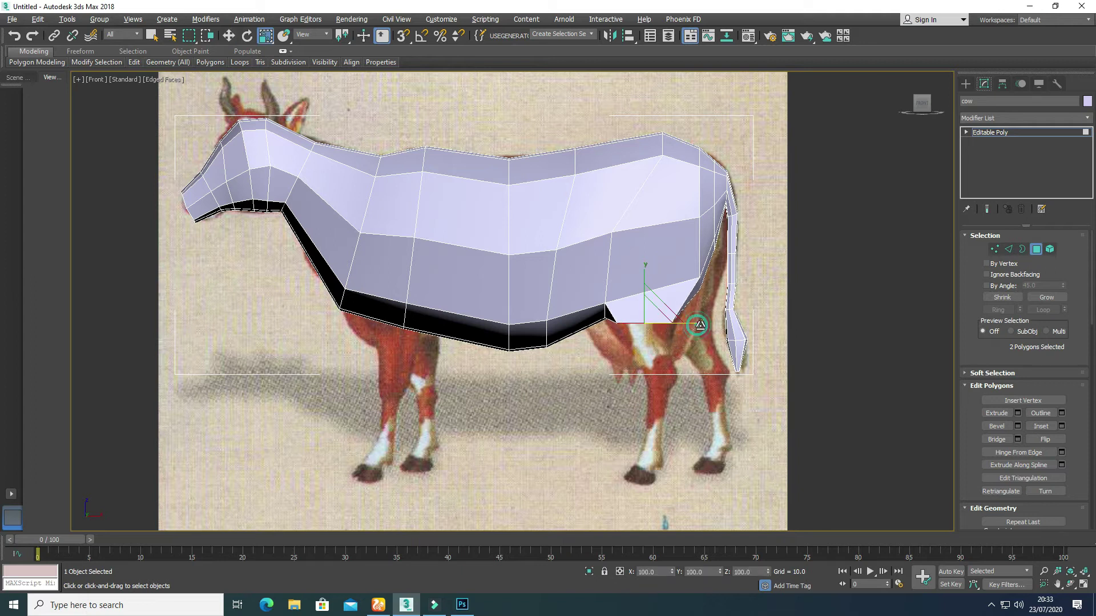
drag(708, 327, 706, 325)
key(w)
drag(645, 301, 644, 303)
Extrude the two hind-leg ends farther down and narrow the new ends along the body's length to follow the thigh.
click(1020, 417)
click(717, 342)
key(r)
drag(690, 364, 662, 376)
key(w)
middle_drag(639, 439, 637, 414)
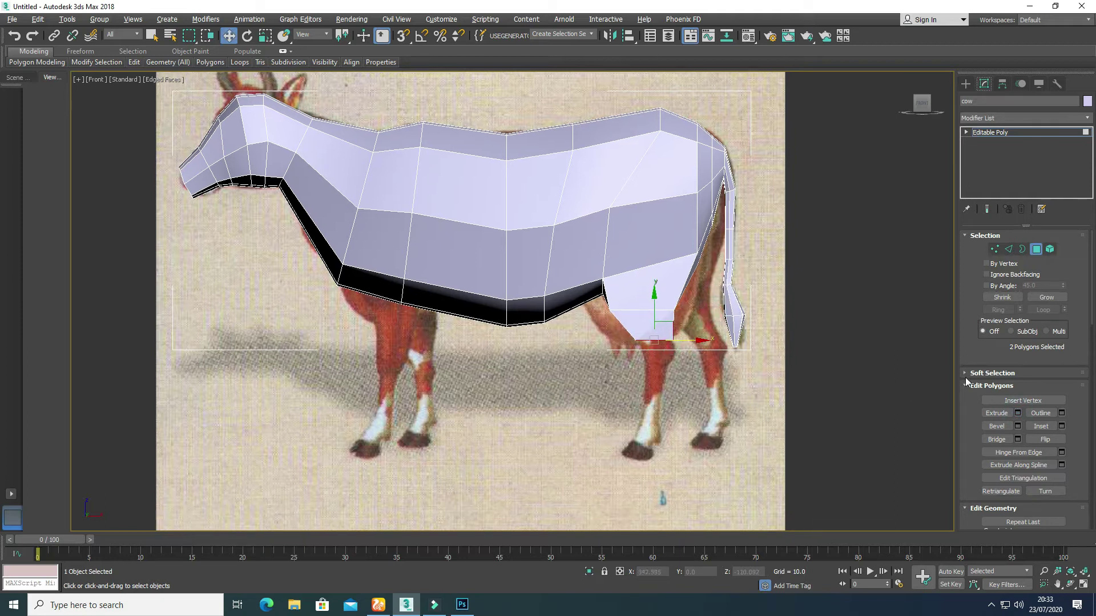
Extrude another short hind-leg segment, narrow its end and shift it slightly back over the reference leg.
click(1019, 413)
click(713, 341)
scroll(626, 391, up, 4)
key(r)
drag(736, 325, 715, 334)
key(w)
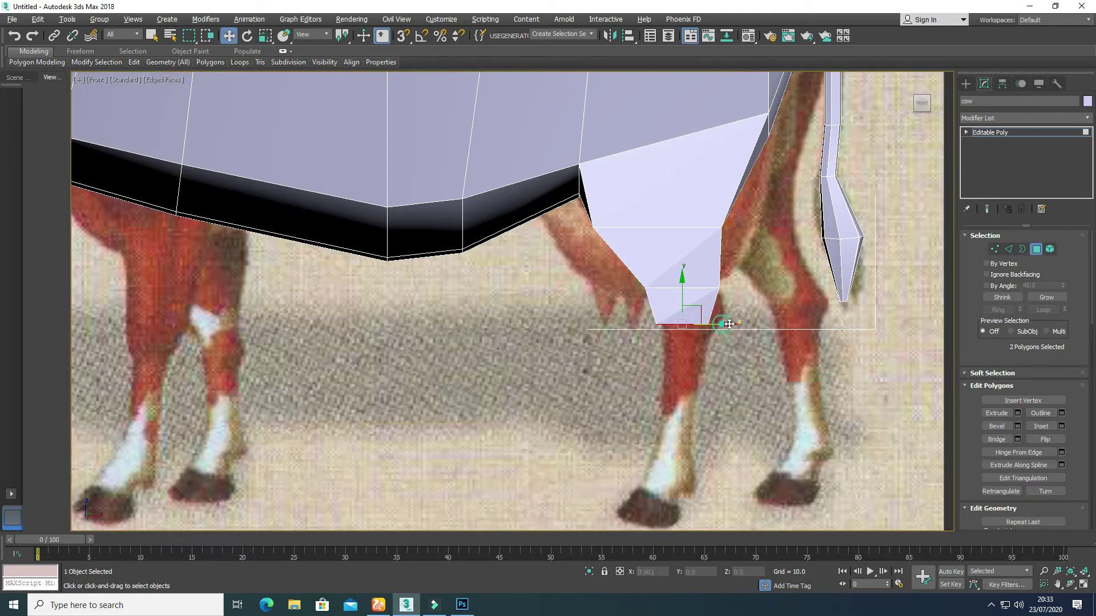
Extrude the hind-leg ends down by 25.587 and narrow them to the reference shank's width.
click(1017, 415)
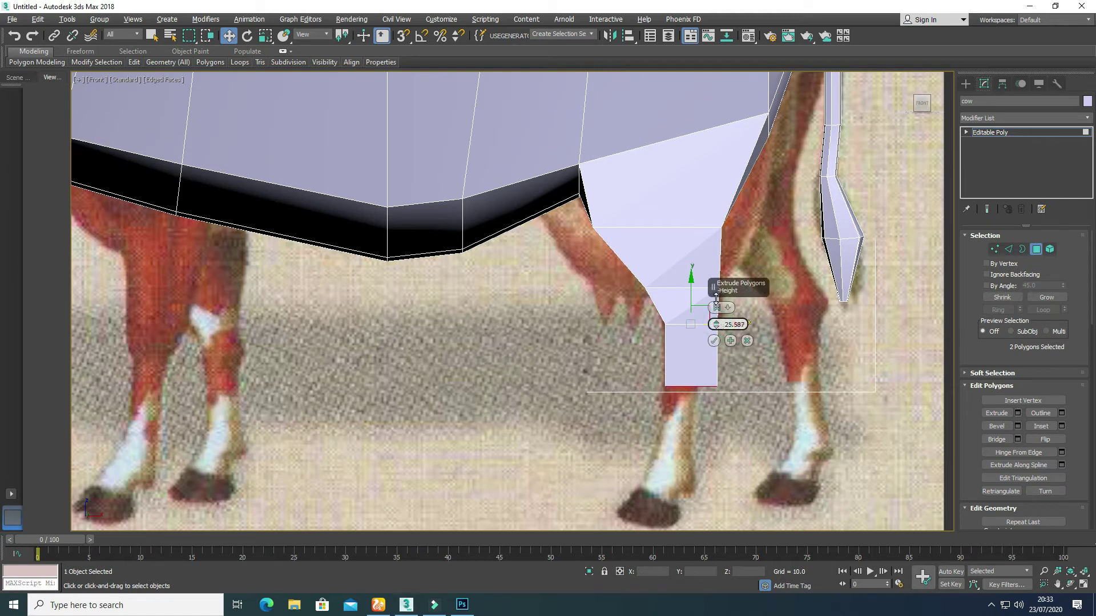
click(713, 341)
key(r)
drag(734, 391, 722, 392)
Extrude a further 14.774 hind-leg segment and move its lower vertices inward to taper the ends.
click(1018, 415)
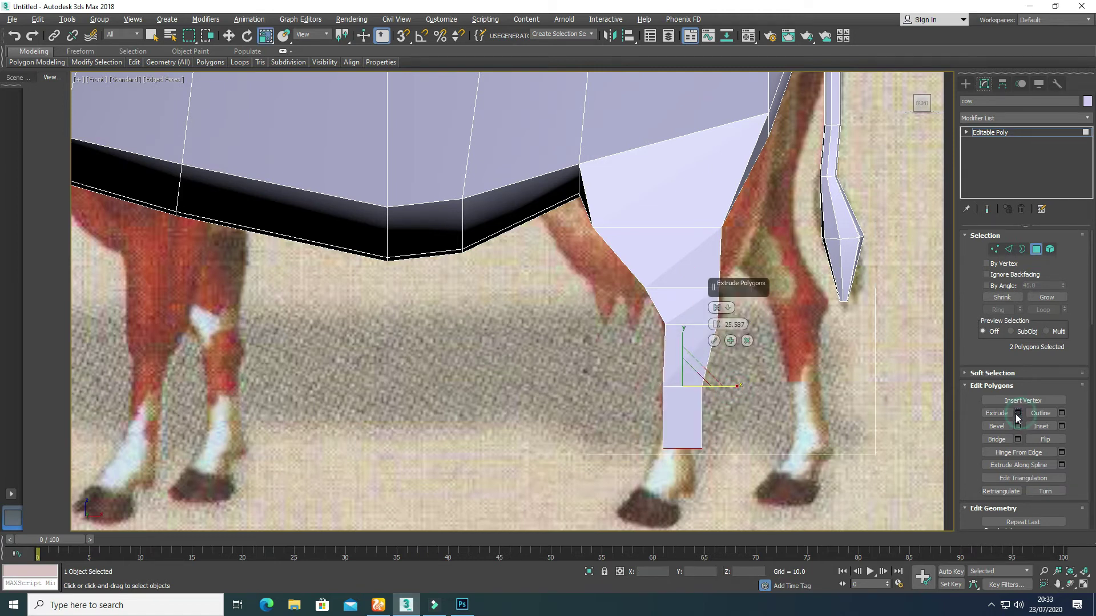
click(713, 341)
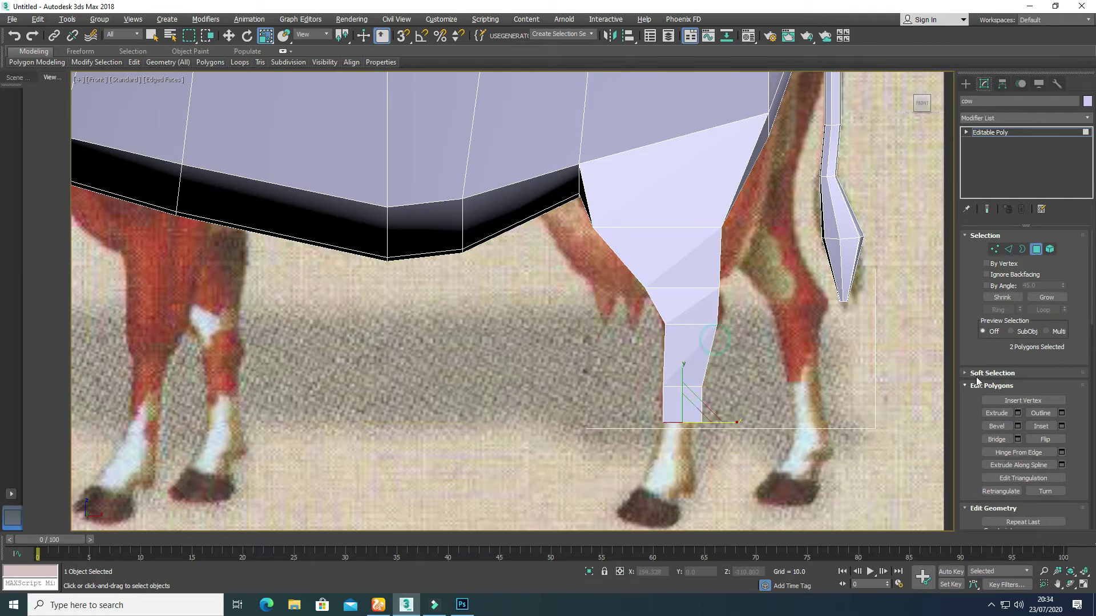
key(1)
key(w)
drag(642, 407, 688, 435)
scroll(690, 426, down, 3)
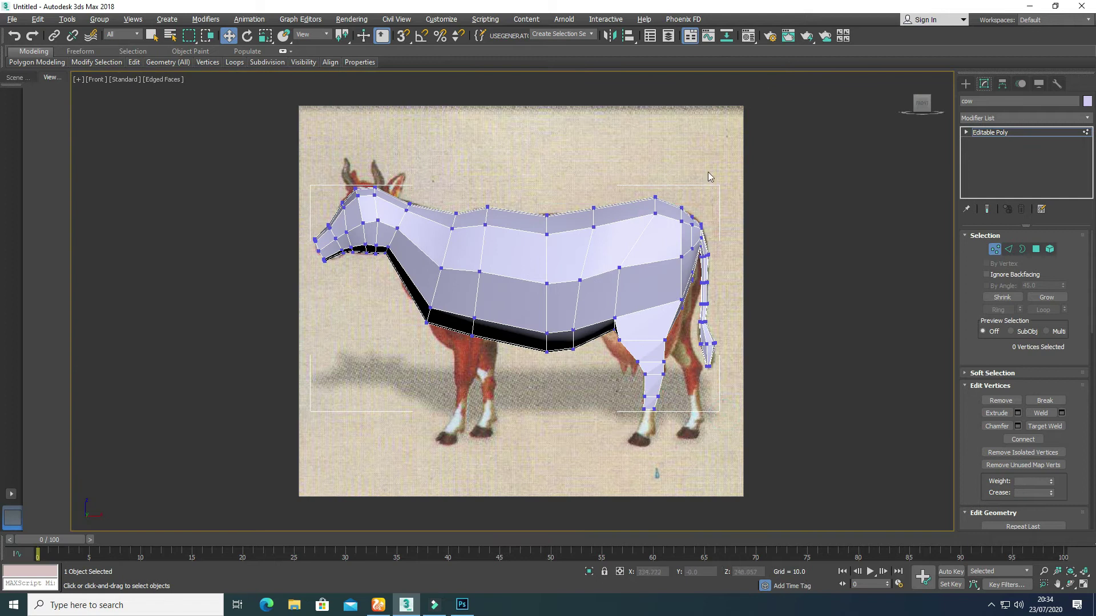
Move the haunch's rear vertices slightly back and down, and adjust the vertices where the thigh meets the belly.
drag(708, 172, 734, 320)
scroll(721, 270, up, 2)
drag(721, 270, 728, 274)
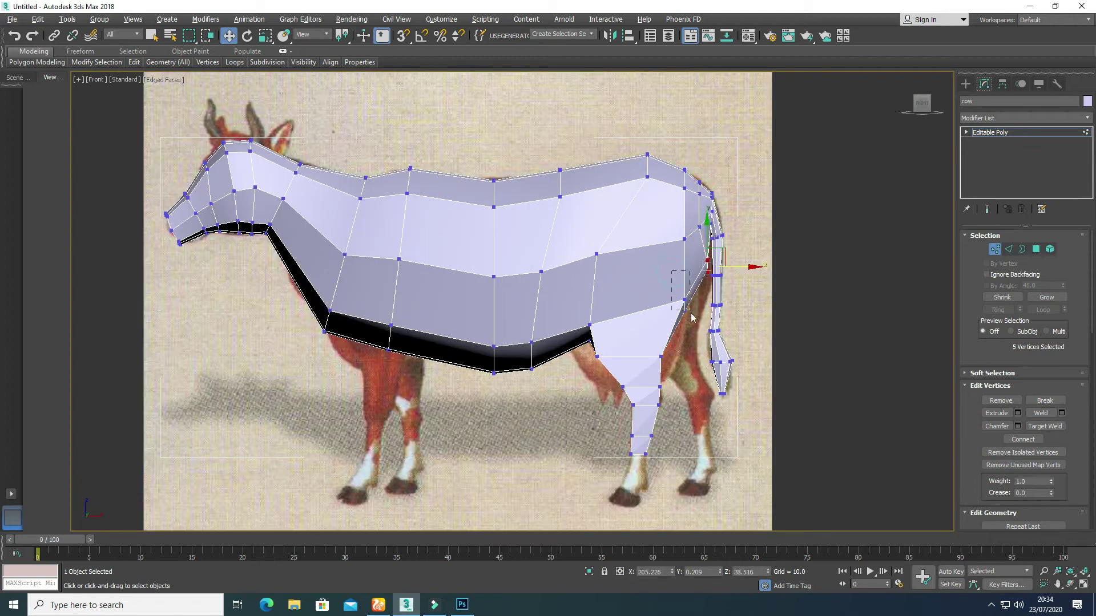
drag(692, 318, 705, 306)
drag(581, 301, 612, 343)
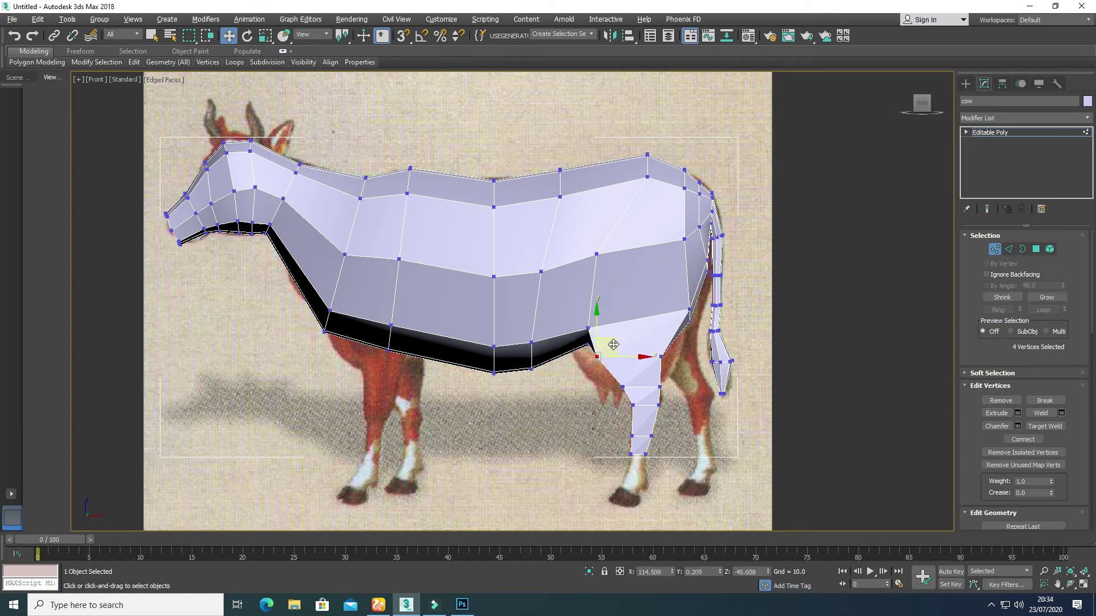
Scale the haunches' lower side vertices outward symmetrically in the left view.
key(alt+w)
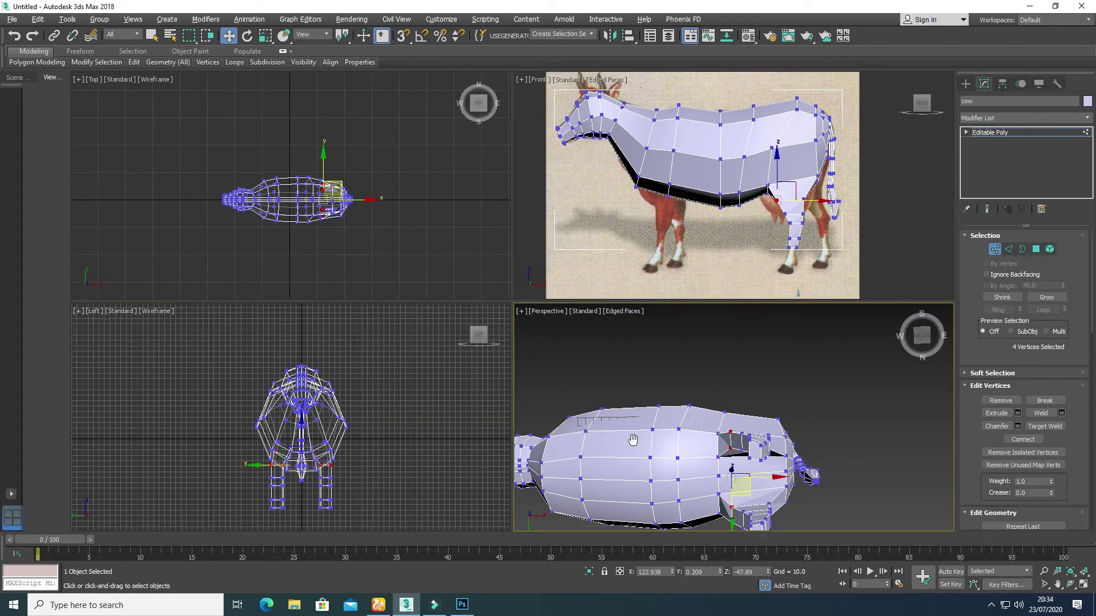
key(alt+w)
alt+middle_drag(469, 349, 485, 426)
key(alt+w)
key(alt+w)
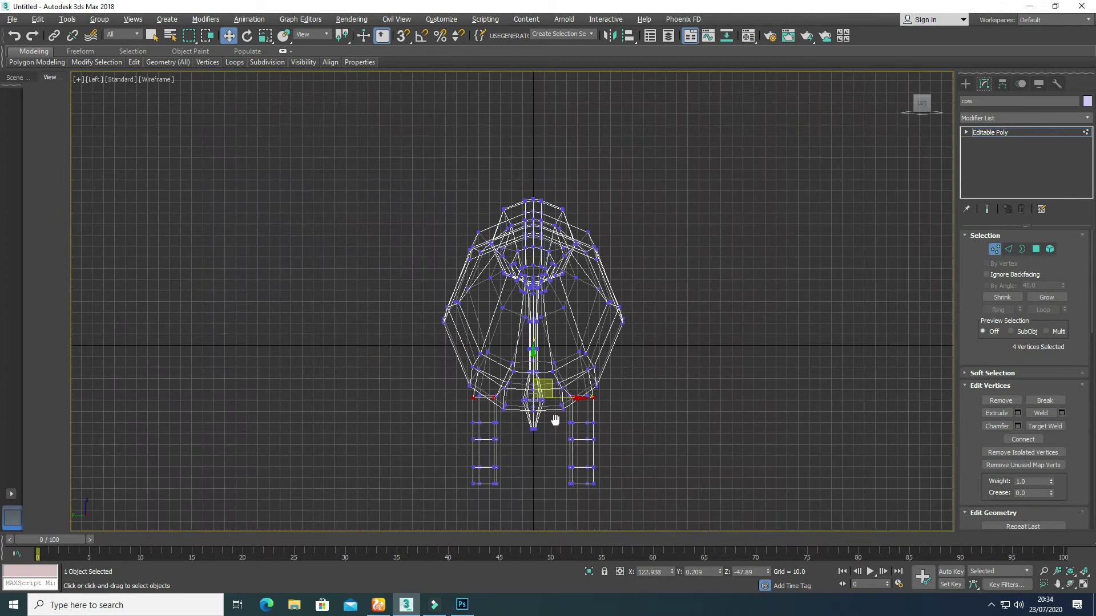
scroll(543, 351, up, 3)
drag(408, 200, 472, 249)
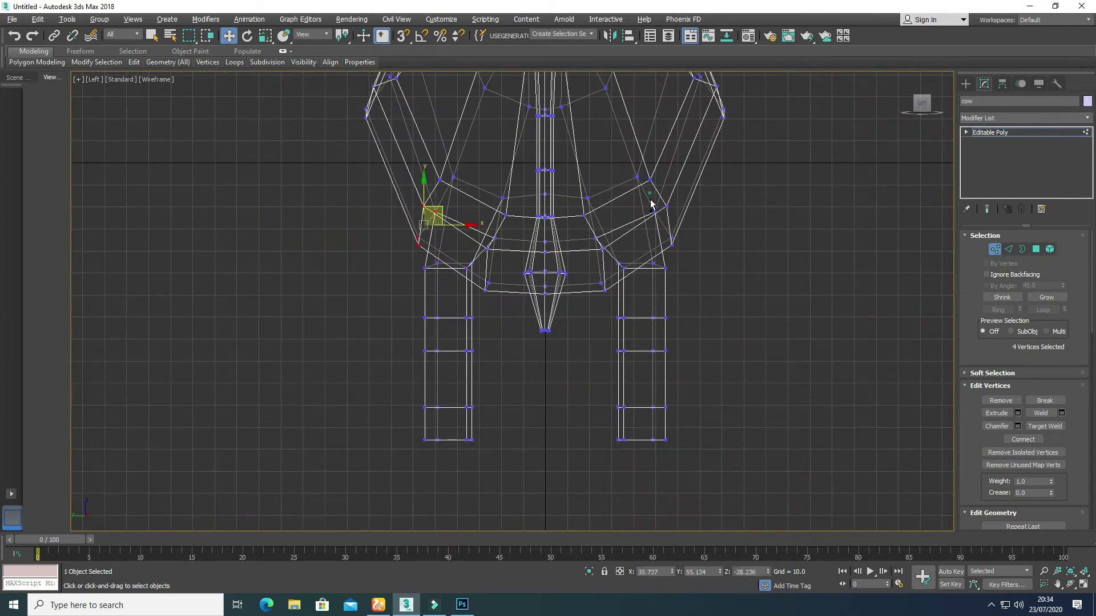
ctrl+drag(701, 254, 694, 256)
key(r)
drag(600, 225, 361, 238)
Widen the body's outermost side vertices to about 108% across the width.
middle_drag(361, 239, 362, 368)
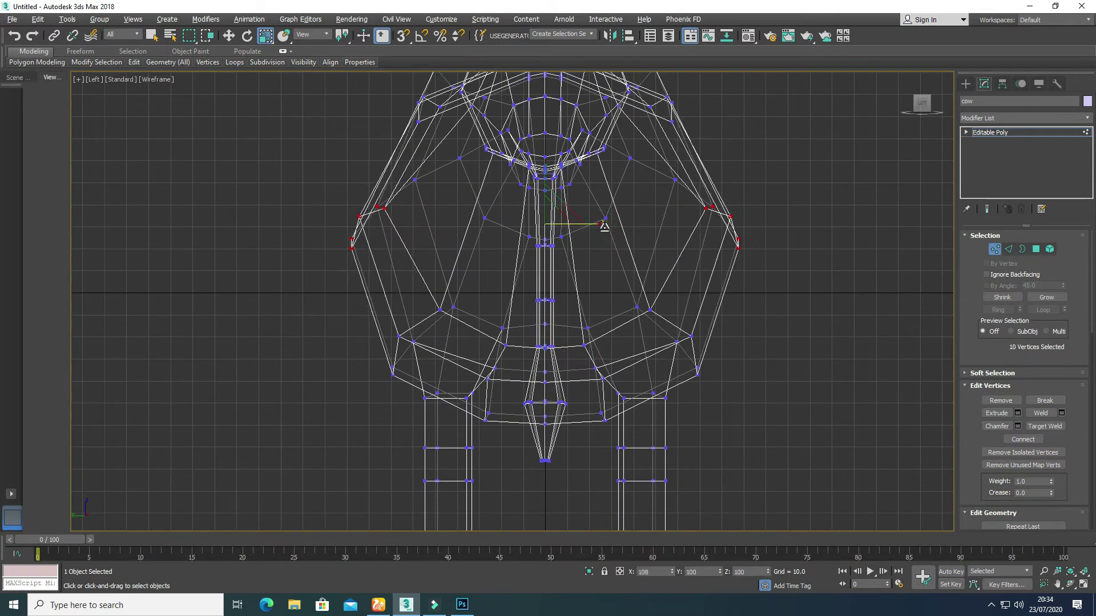
scroll(607, 392, down, 3)
scroll(543, 391, up, 3)
Select the upper and lower hind-leg vertices in turn and scale their spacing slightly across the body in the left view.
key(alt+w)
click(826, 251)
scroll(804, 225, up, 2)
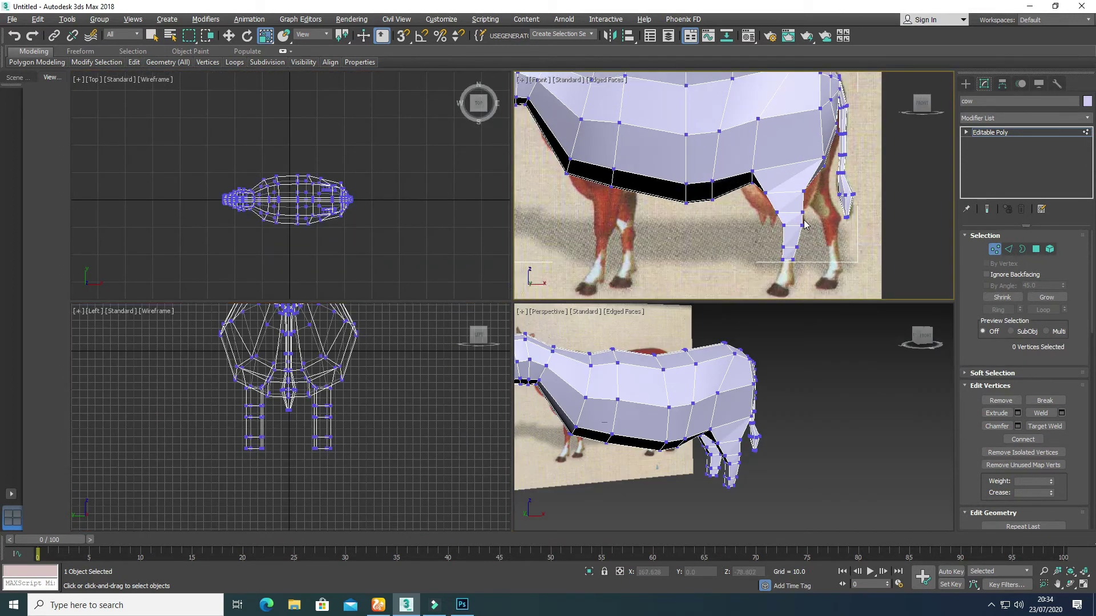
drag(819, 238, 818, 238)
right_click(396, 412)
key(alt+w)
drag(628, 275, 465, 312)
drag(486, 289, 491, 289)
drag(379, 320, 487, 389)
drag(495, 351, 496, 351)
click(587, 394)
Raise the lower chest vertices around the front-leg base, moving the rear loop's vertices slightly back, in the front view.
key(alt+w)
key(alt+w)
alt+middle_drag(571, 342, 577, 365)
key(alt+w)
key(alt+w)
key(z)
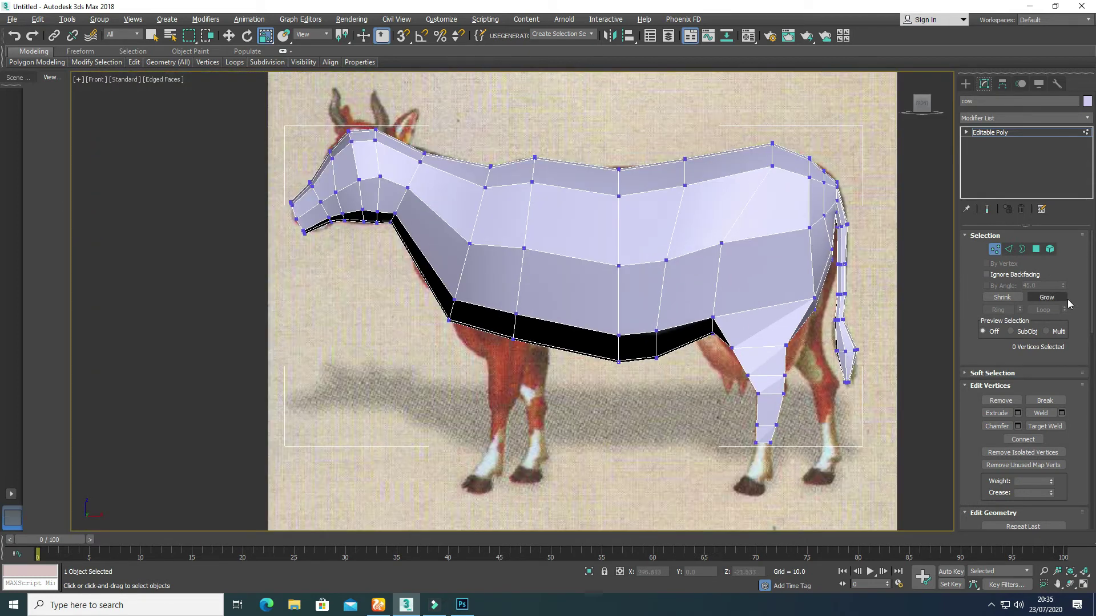
scroll(353, 341, up, 2)
drag(559, 294, 616, 353)
key(w)
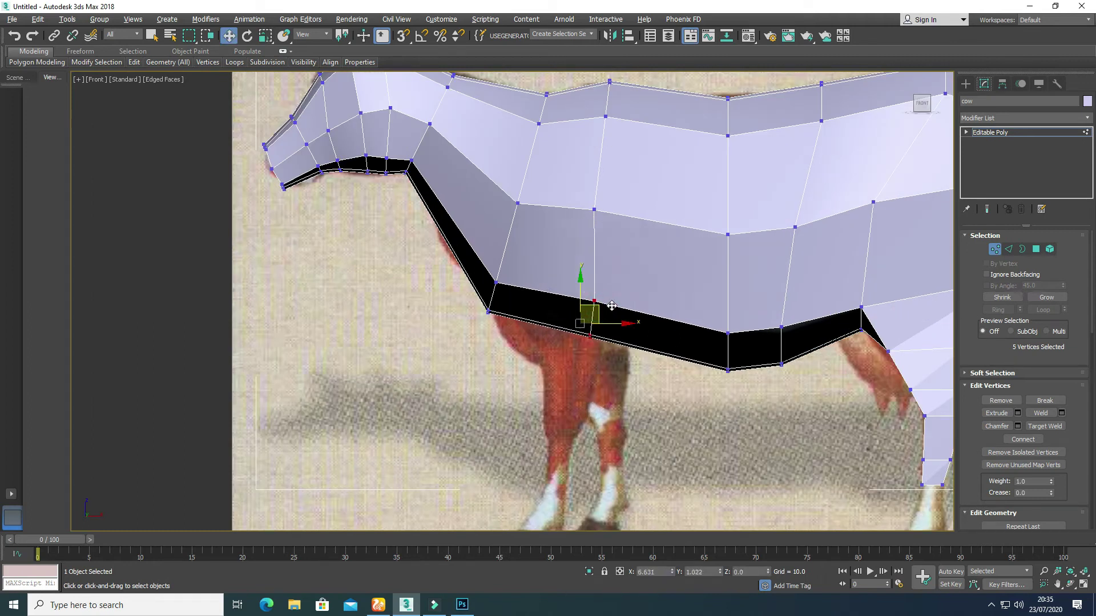
drag(612, 306, 508, 272)
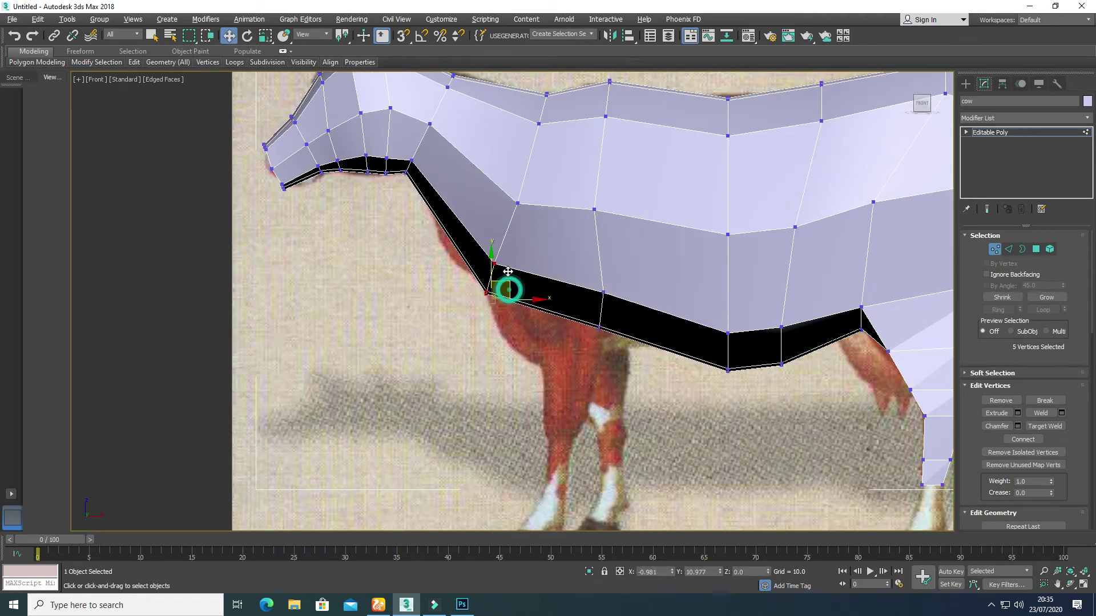
Insert an edge loop around the neck between head and shoulder and adjust it to follow the reference throat.
middle_drag(395, 210, 452, 309)
key(2)
right_click(545, 247)
click(521, 260)
middle_drag(546, 261, 517, 265)
drag(517, 266, 518, 240)
key(1)
drag(451, 269, 483, 267)
click(383, 242)
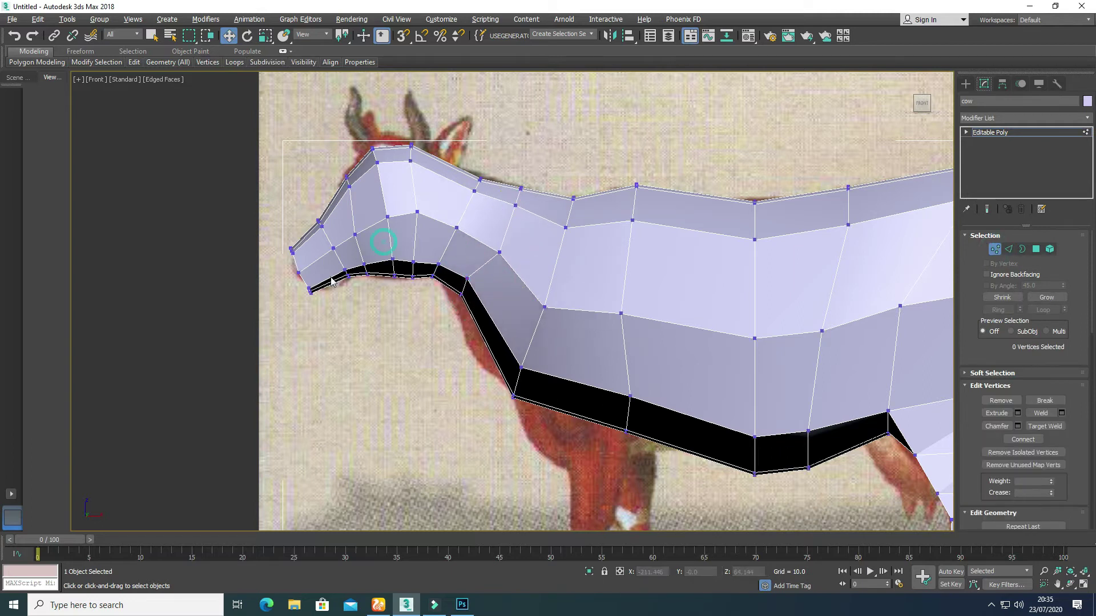
Move the mouth vertices forward and reshape the head's top by shifting the forehead forward and the poll up and back.
drag(313, 278, 306, 260)
click(617, 79)
drag(350, 198, 407, 128)
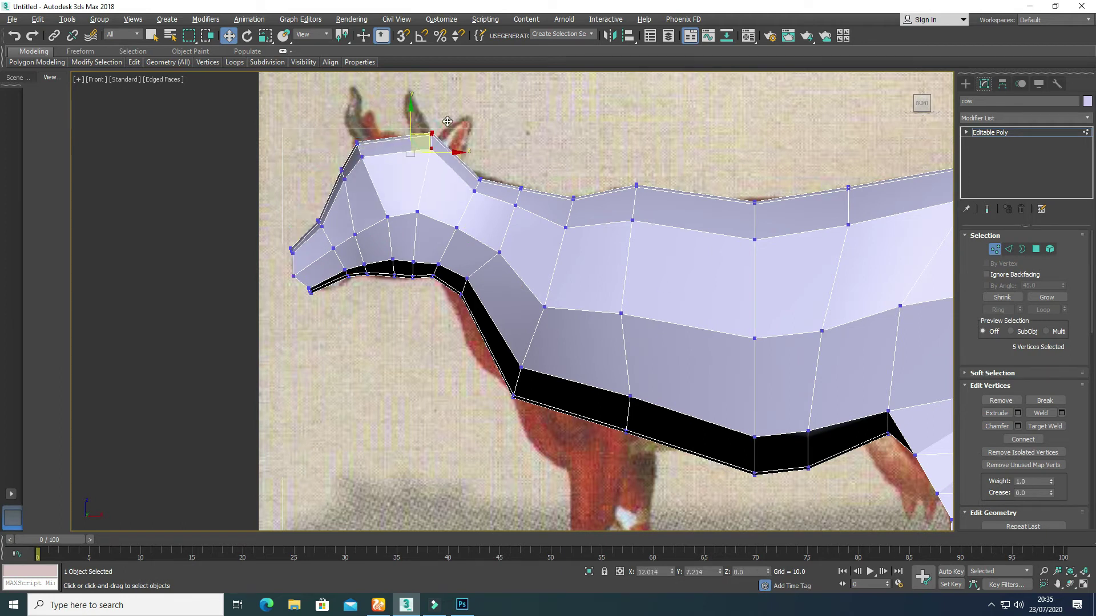
mouse_move(453, 169)
mouse_down()
mouse_move(488, 197)
mouse_move(474, 175)
mouse_up()
Select the side vertices at the middle of the head and narrow them to about 81% across in the top view.
drag(374, 191, 427, 235)
key(alt+w)
key(alt+w)
scroll(245, 215, up, 6)
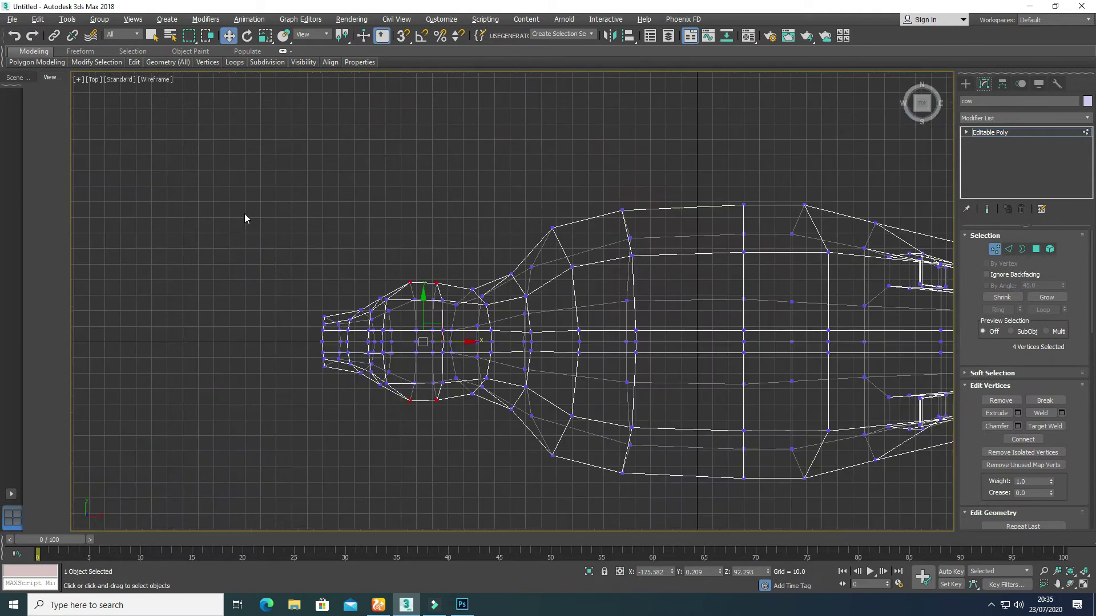
key(q)
click(429, 295)
drag(430, 296, 430, 293)
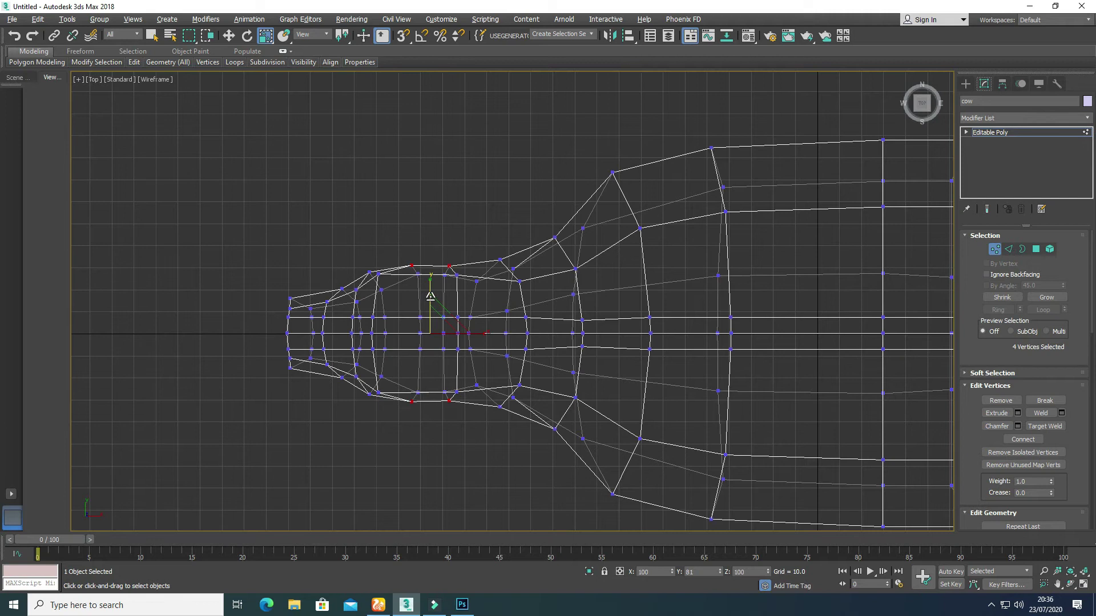
scroll(420, 432, down, 5)
Select the two underside chest polygons at the front-leg bases and scale them vertically to about 69%.
key(alt+w)
click(626, 390)
key(alt+w)
alt+middle_drag(447, 402, 459, 365)
key(5)
key(4)
click(464, 400)
key(alt+w)
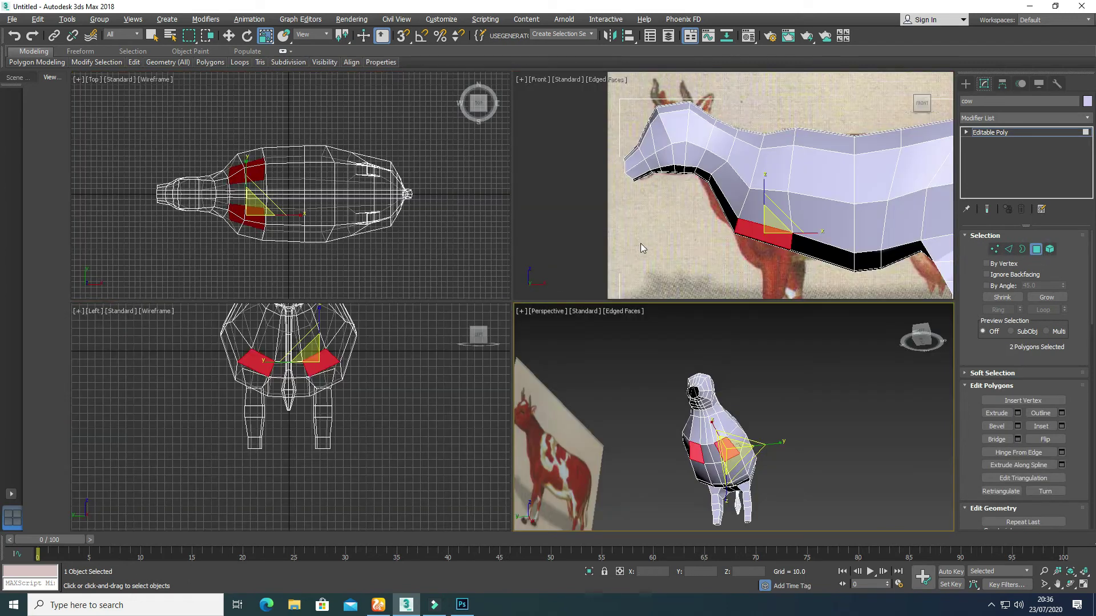
key(alt+w)
key(w)
drag(570, 265, 571, 283)
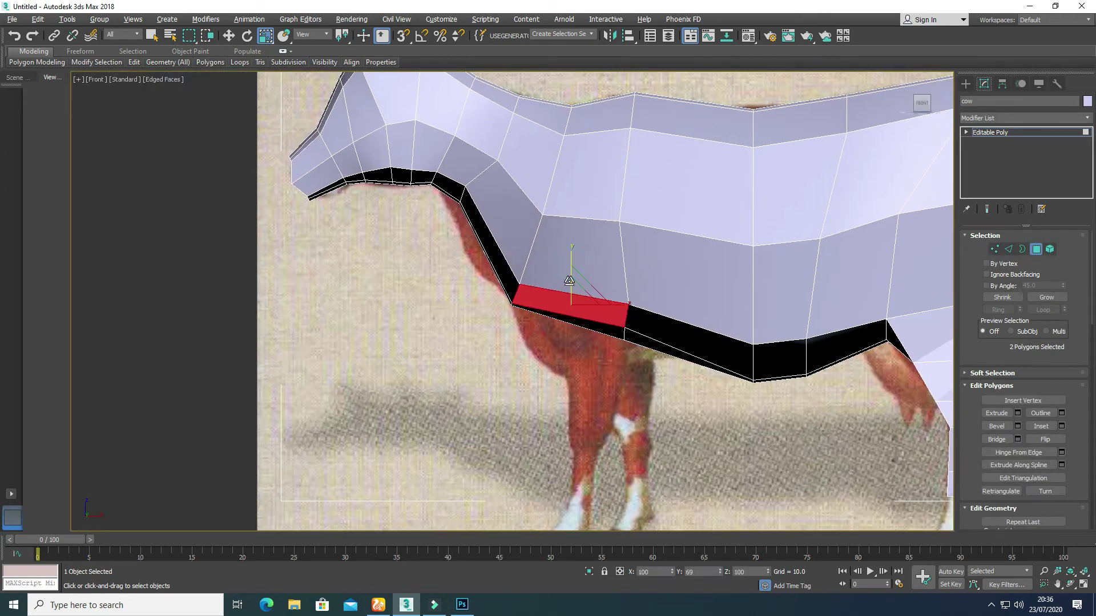
Extrude the two front-leg base polygons by 14.774 and scale their lower ends flat and level.
click(1018, 415)
click(713, 340)
key(r)
drag(551, 289, 605, 340)
key(w)
key(alt+w)
scroll(354, 440, up, 5)
key(r)
drag(255, 430, 251, 439)
middle_click(720, 200)
key(alt+w)
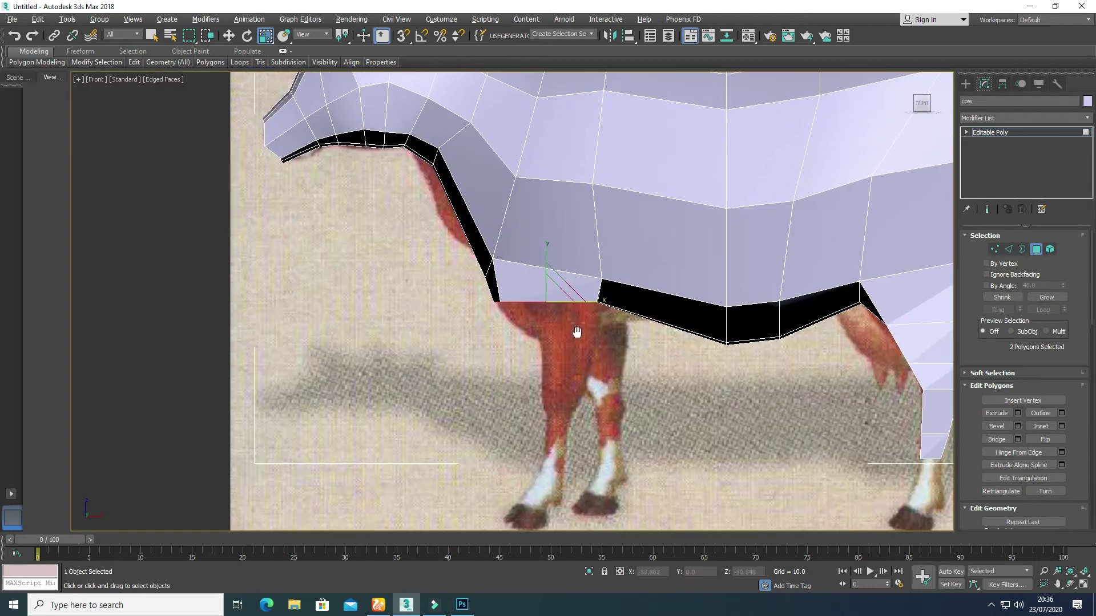
Extrude the front-leg ends by 17.766, narrow them along the body's length and shift them slightly back.
click(1017, 414)
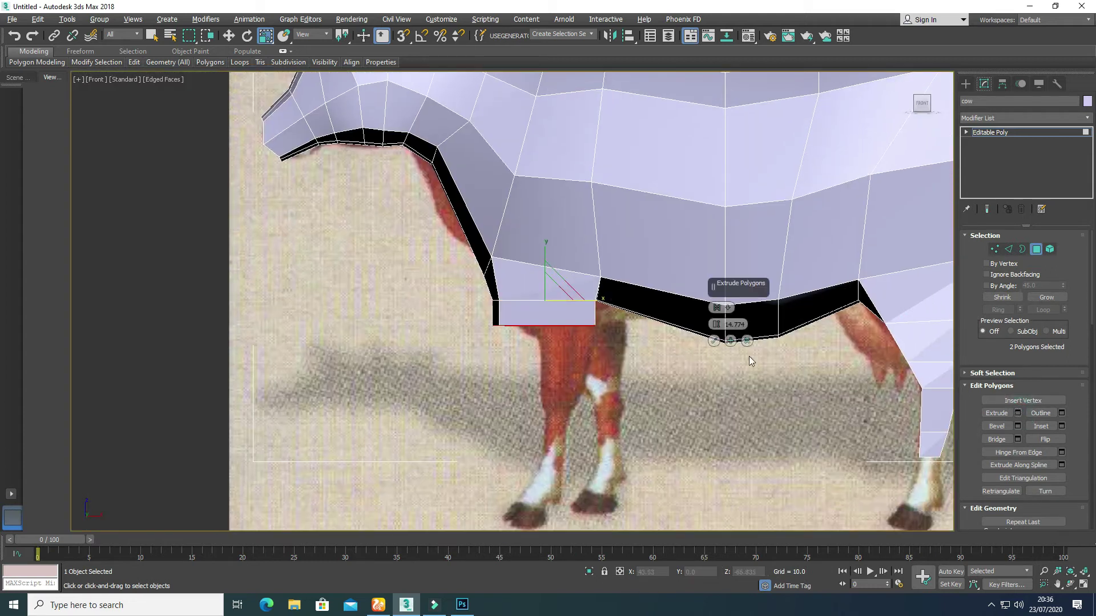
click(714, 341)
drag(570, 328, 583, 333)
key(w)
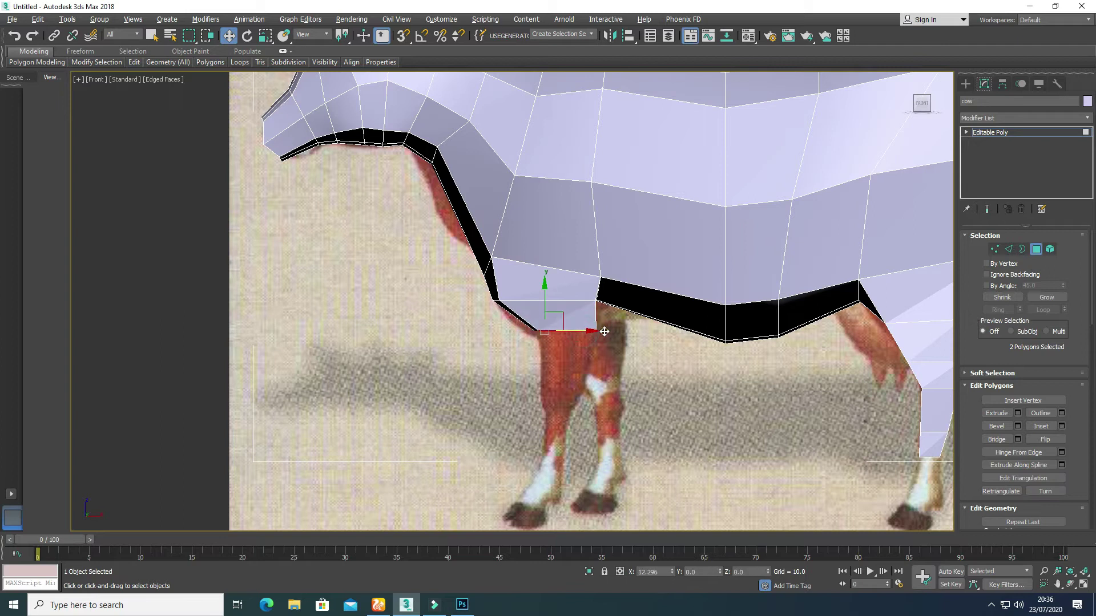
View the front-leg bases from below and reposition the rear corner vertices of their openings.
key(alt+w)
middle_click(679, 400)
key(alt+w)
alt+middle_drag(679, 399, 396, 306)
scroll(516, 362, up, 4)
click(994, 250)
click(387, 294)
drag(443, 296, 456, 289)
click(627, 306)
drag(590, 314, 523, 307)
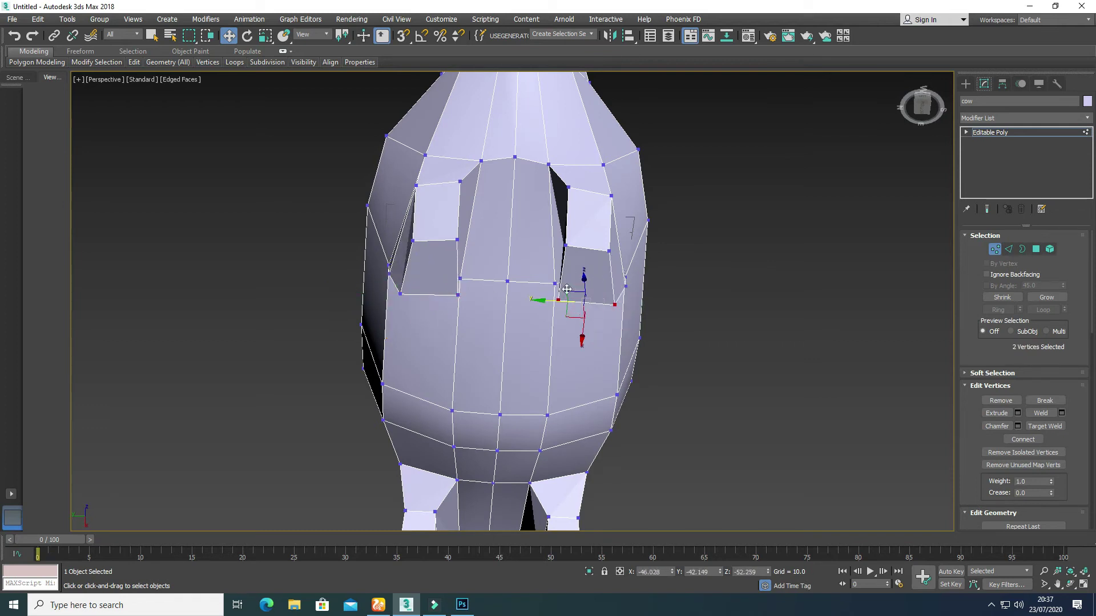
Align the front corner vertices of both front-leg ends and move the outer corners outward.
click(413, 241)
click(565, 249)
ctrl+click(457, 239)
drag(510, 274, 510, 279)
click(415, 243)
drag(606, 252, 581, 251)
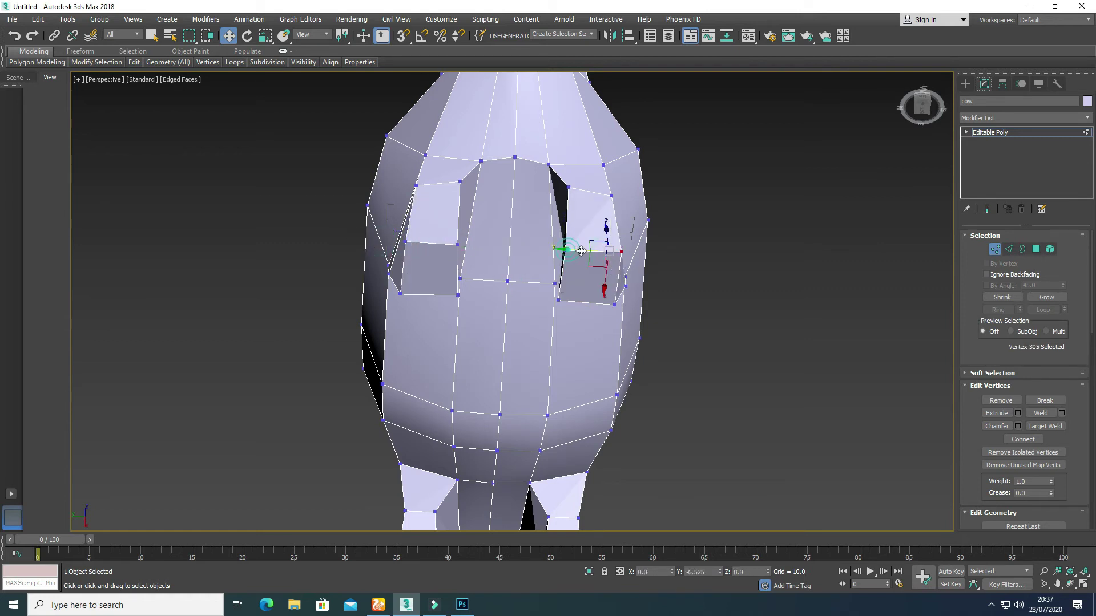
Select the end polygons of both front legs from below and return to the enlarged front view.
key(4)
click(422, 269)
ctrl+click(582, 268)
key(alt+w)
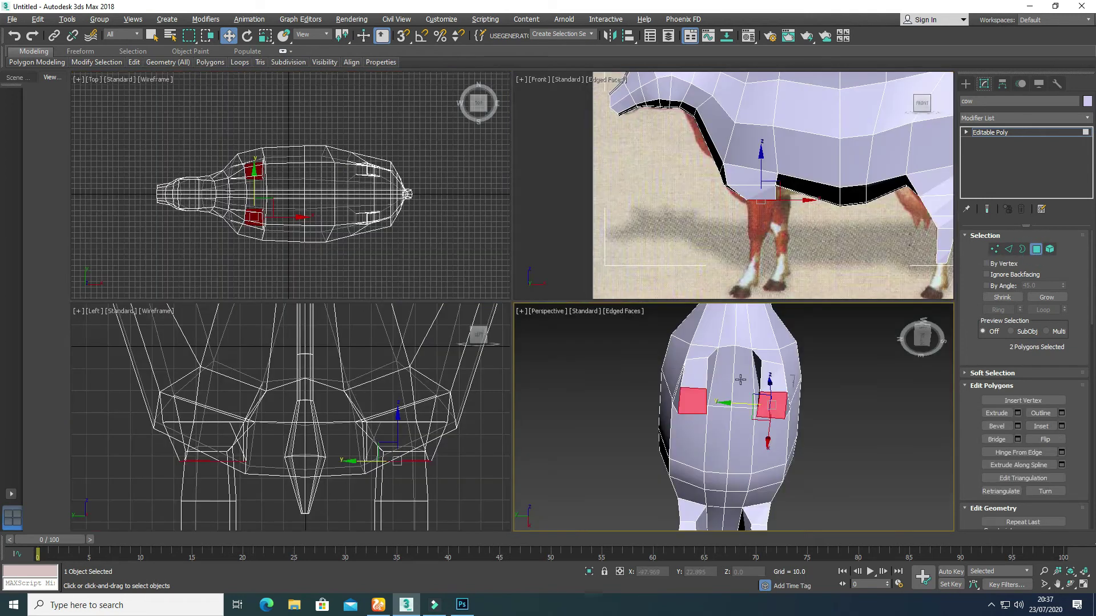
alt+middle_drag(767, 428, 717, 497)
key(alt+w)
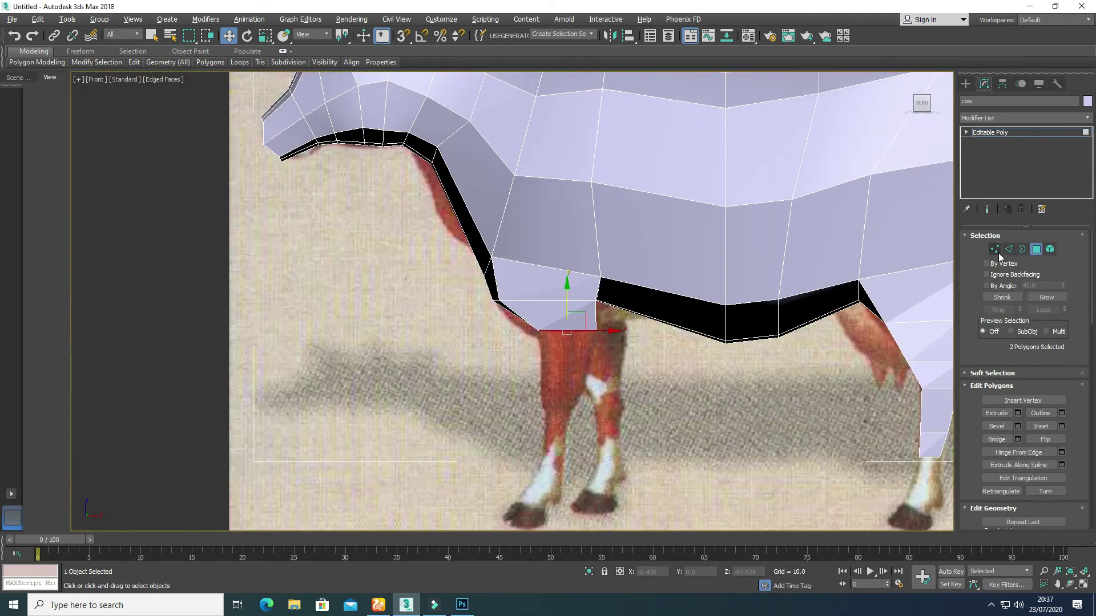
Lower and spread the upper front-leg loop's vertices, move the lower loop's front vertices forward and level that loop.
click(996, 250)
drag(518, 288, 555, 315)
click(586, 296)
click(609, 291)
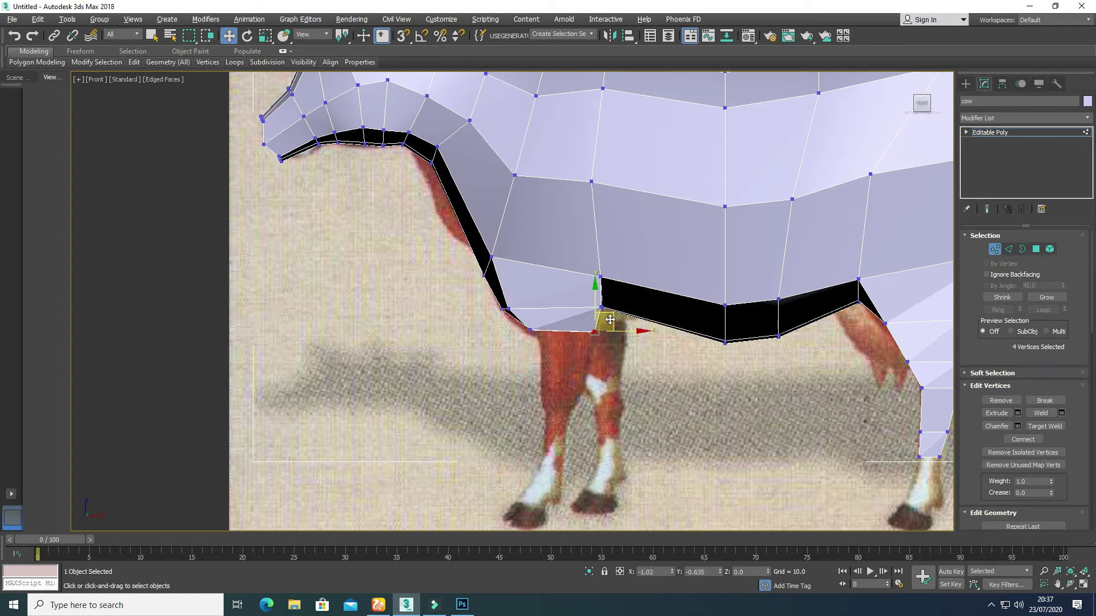
drag(596, 339, 596, 339)
key(r)
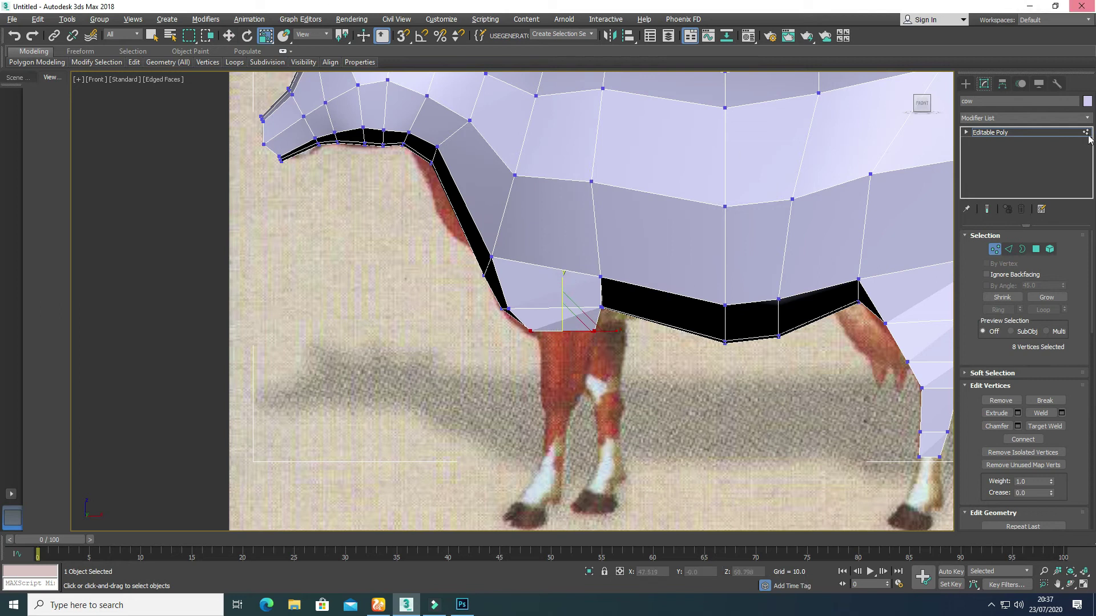
Extrude the front-leg end polygons by 17.766 and narrow them to about 72% along the body's length.
click(1035, 250)
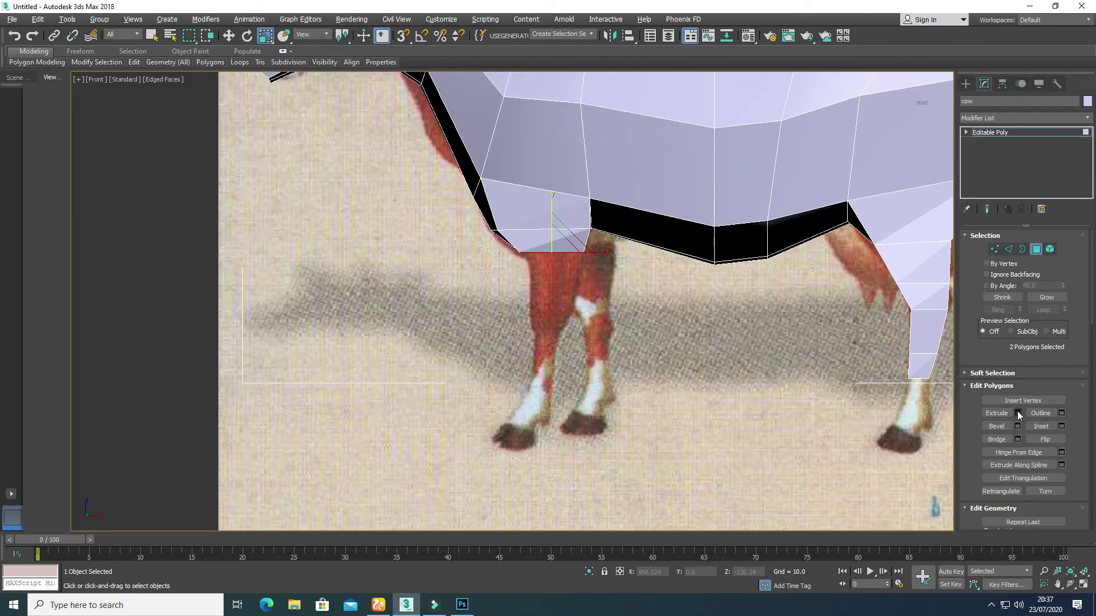
click(1018, 413)
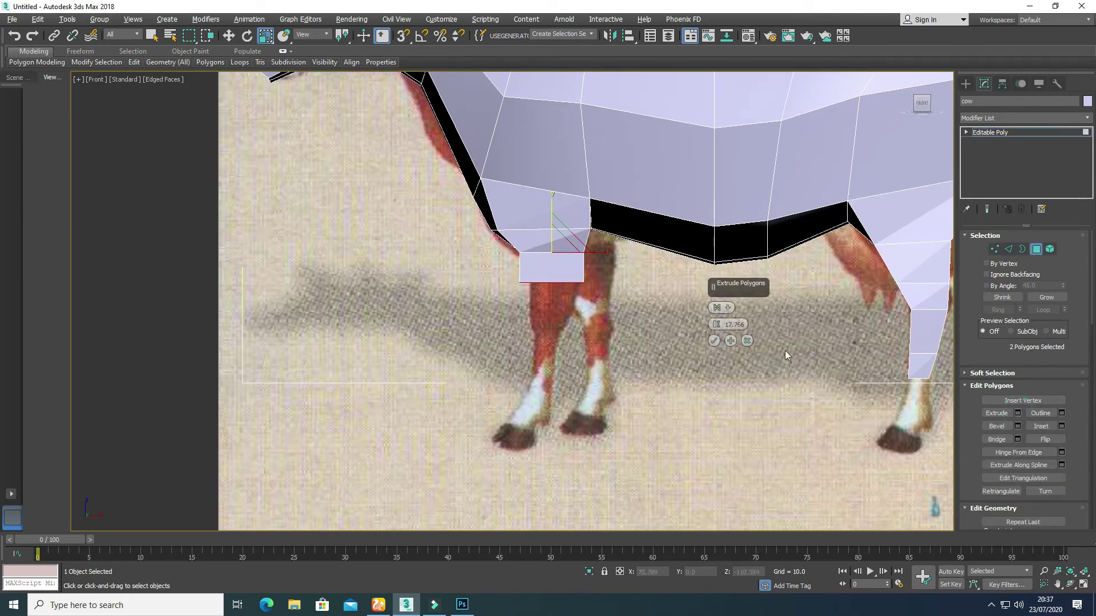
click(714, 341)
drag(597, 281, 581, 291)
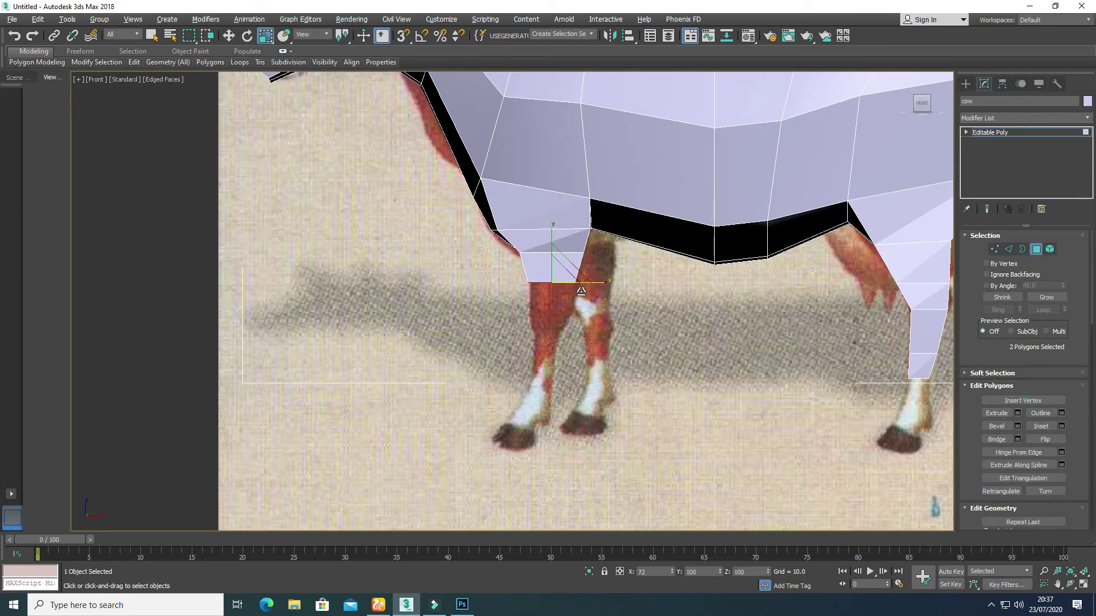
Extrude the front-leg end polygons twice by 31.728, narrowing the first segment's end along the body's length.
click(1018, 413)
drag(743, 325, 743, 315)
click(713, 341)
drag(599, 337, 566, 348)
key(w)
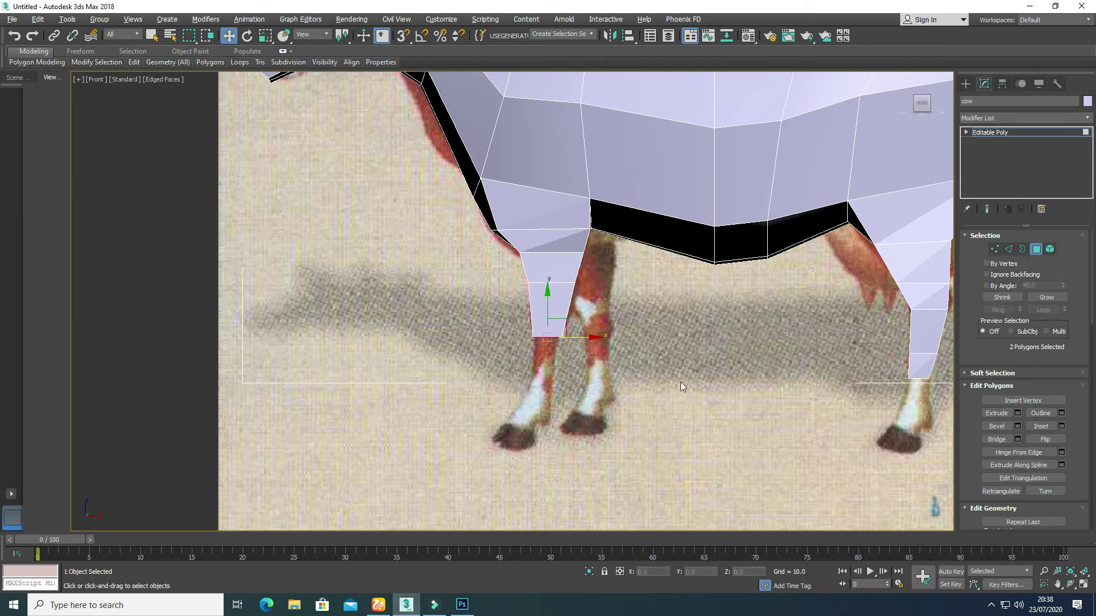
click(1017, 413)
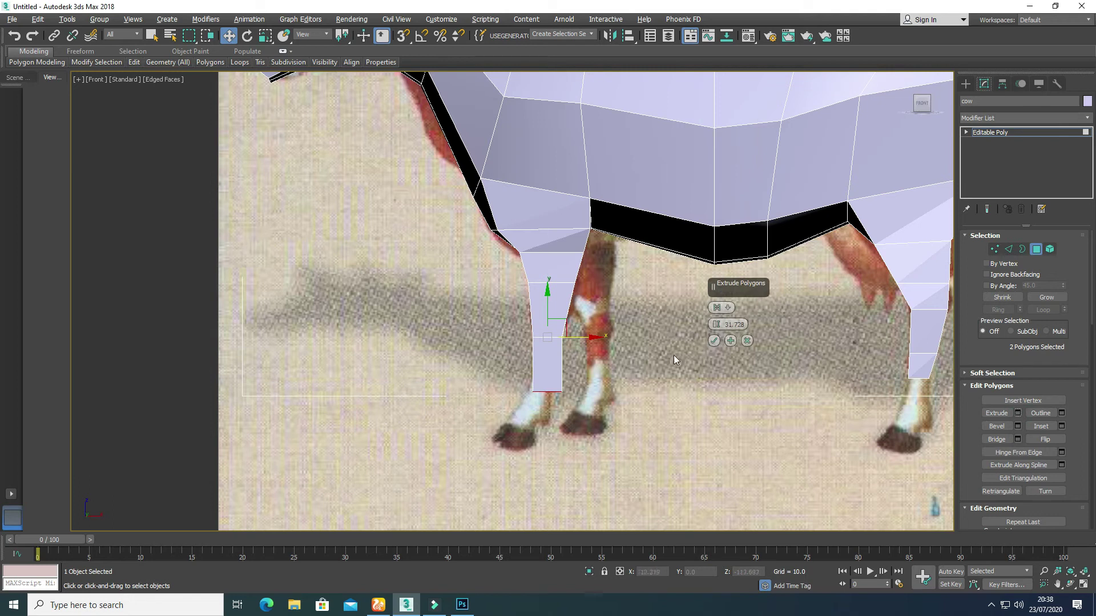
click(714, 341)
Move the belly and flank vertices just behind the body's middle slightly toward the rear.
scroll(590, 394, down, 4)
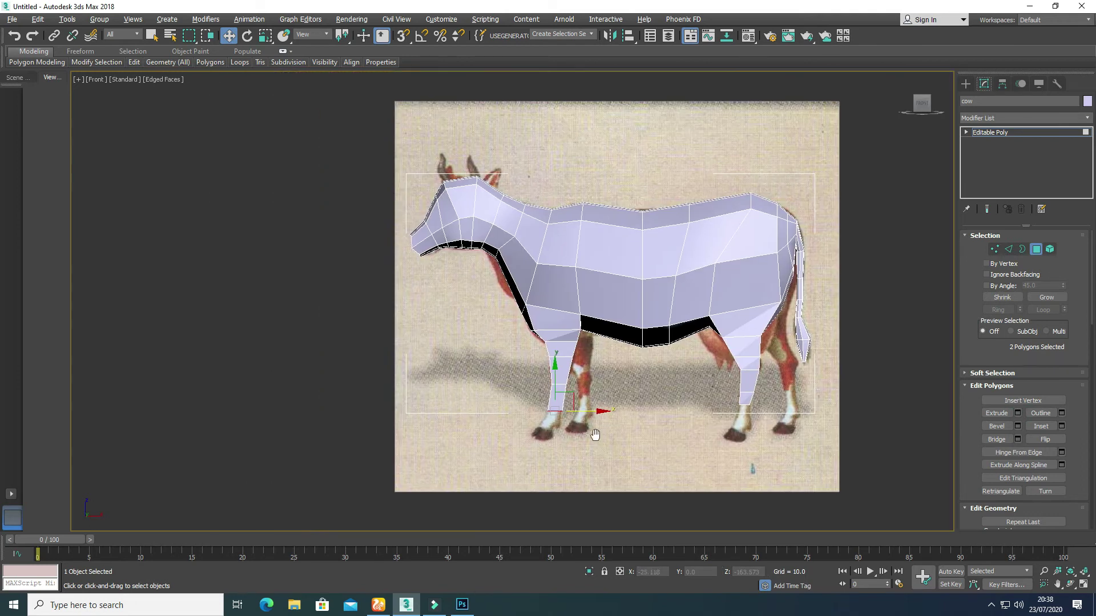
click(994, 249)
drag(679, 388, 702, 355)
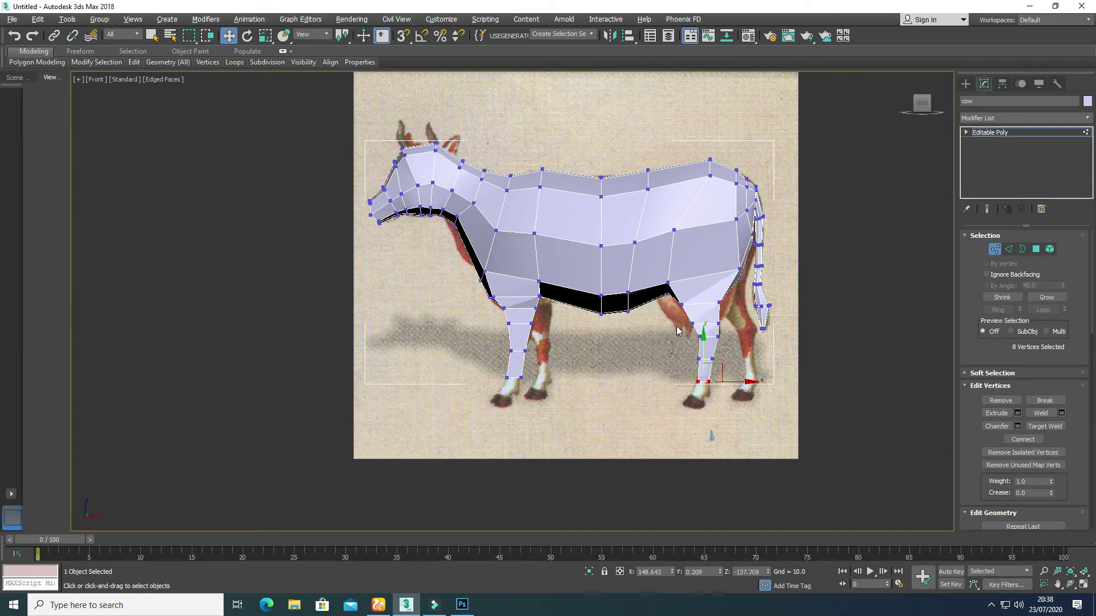
drag(622, 286, 648, 294)
click(635, 243)
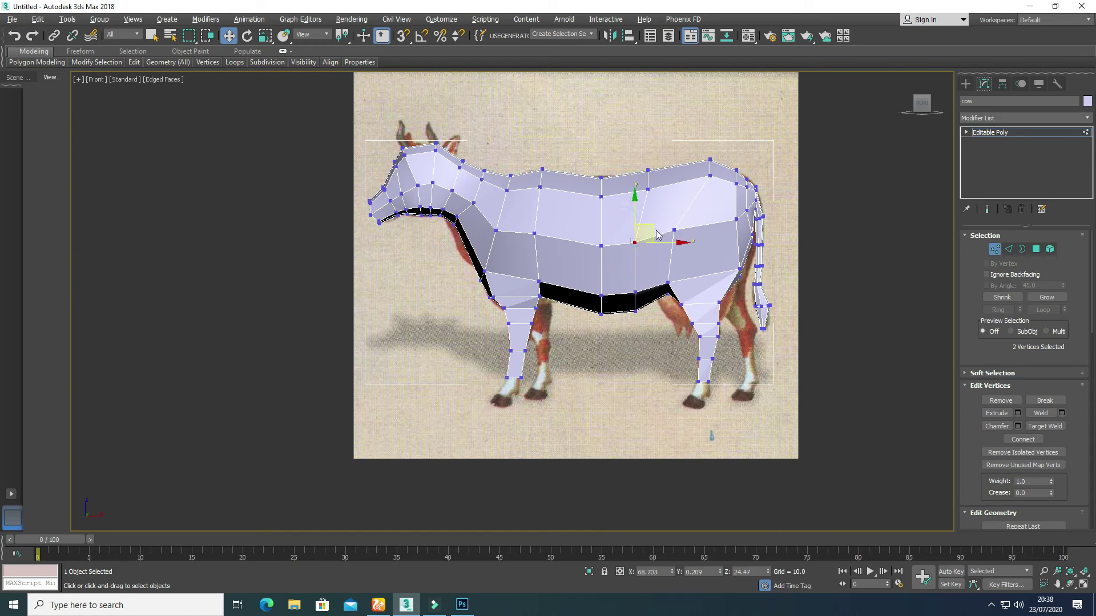
drag(636, 243, 642, 237)
click(448, 282)
Ring-select the lengthwise edges across the hindquarters and hind legs and connect them with a new edge loop.
key(alt+w)
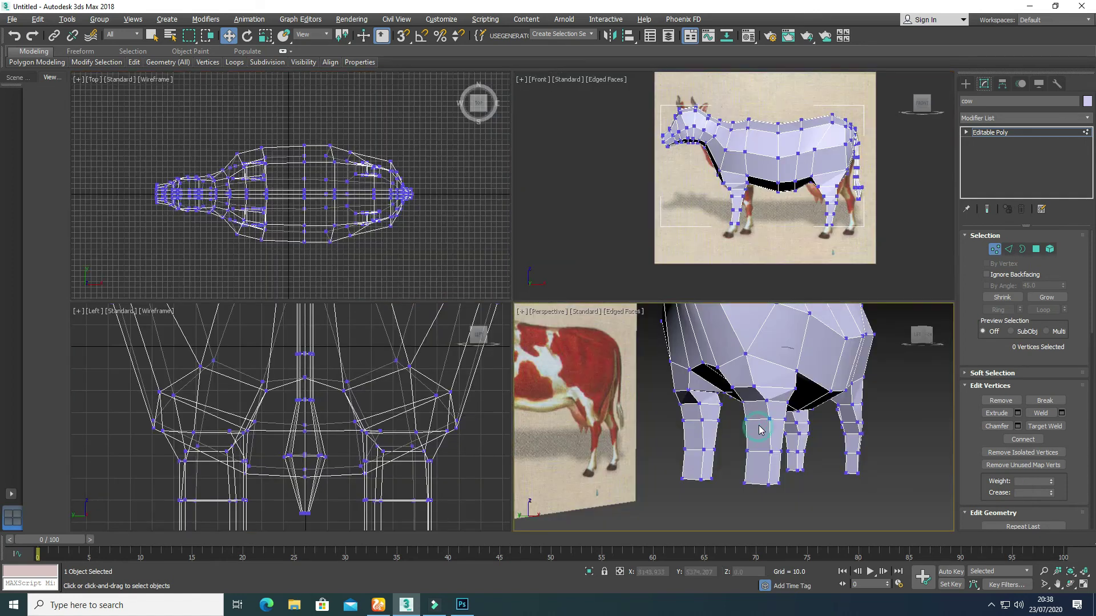
key(alt+w)
alt+middle_drag(577, 320, 643, 330)
scroll(643, 330, up, 3)
scroll(643, 329, up, 3)
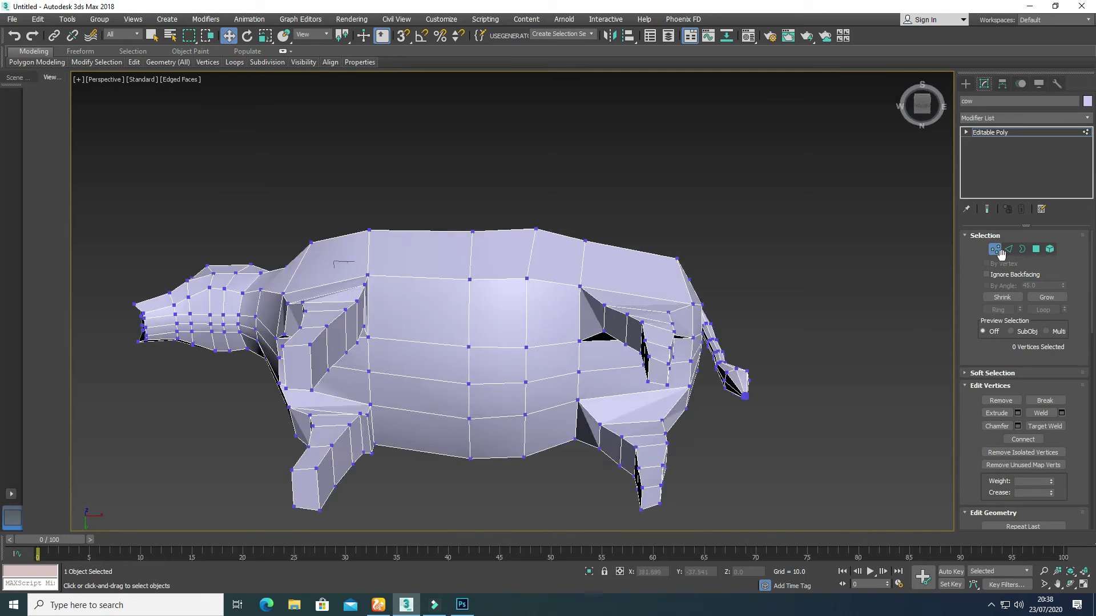
click(1008, 249)
click(651, 299)
click(998, 310)
right_click(640, 394)
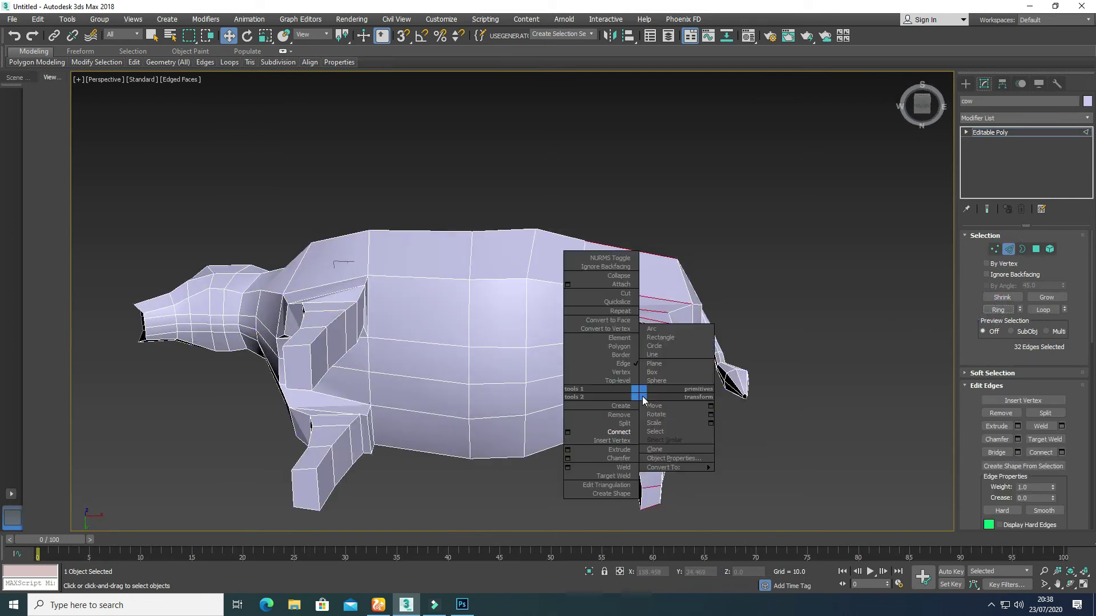
click(563, 436)
click(716, 354)
mouse_move(745, 415)
alt+middle_down()
mouse_move(519, 442)
mouse_move(525, 509)
mouse_move(769, 477)
mouse_move(457, 384)
mouse_move(468, 410)
mouse_move(631, 374)
mouse_move(677, 374)
mouse_move(558, 404)
mouse_move(741, 394)
alt+middle_up()
click(769, 478)
Adjust the mid-back vertices and the vertices around the new hindquarter loop in the front view to match the reference.
key(alt+w)
key(alt+w)
key(alt+w)
click(807, 250)
key(alt+w)
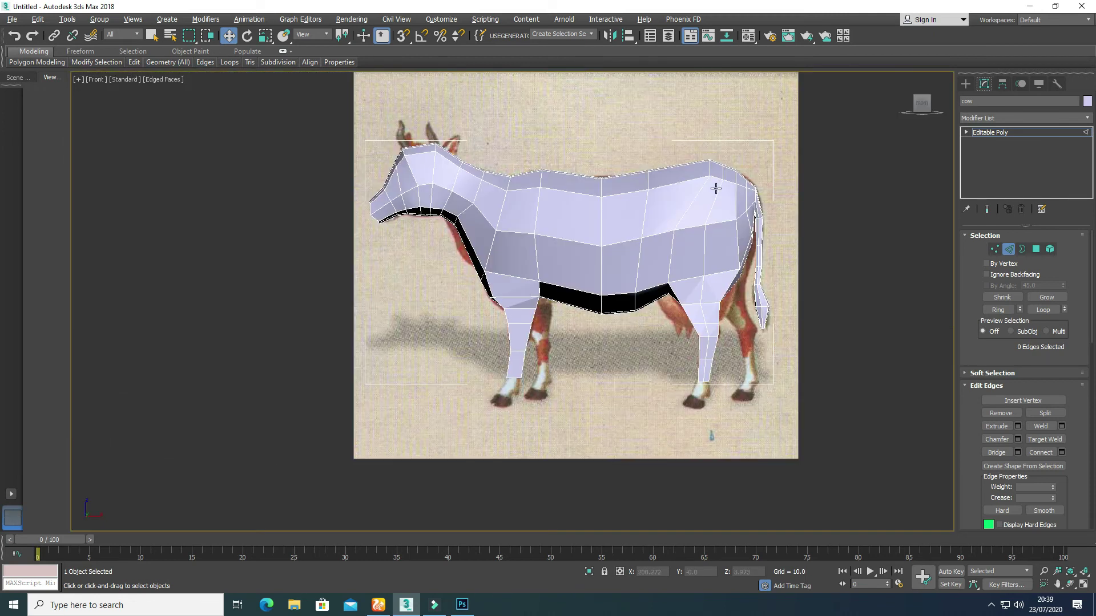
click(994, 249)
drag(592, 186, 617, 161)
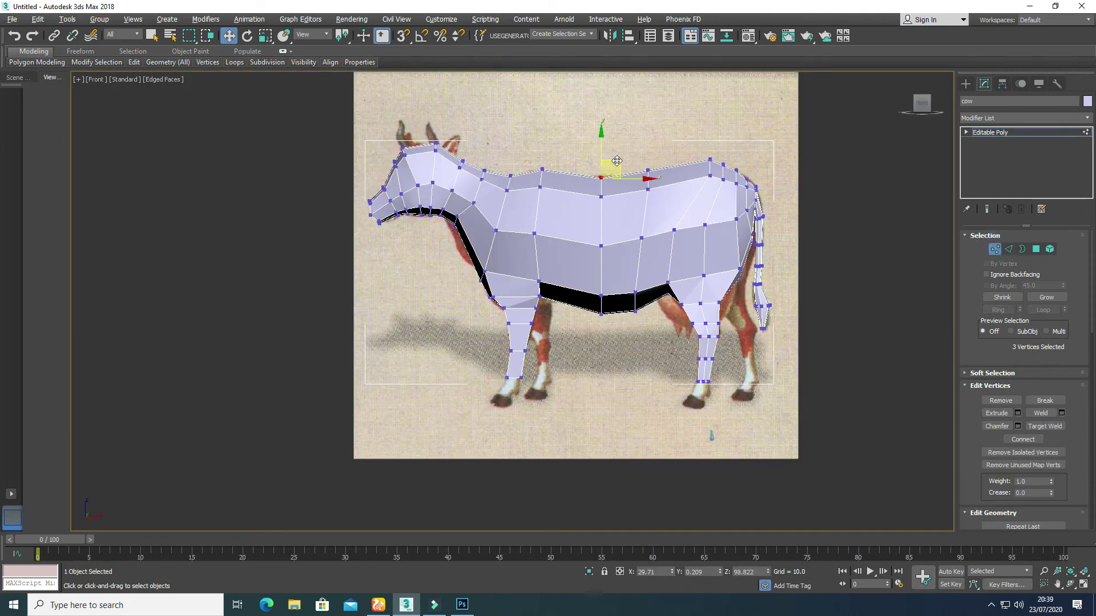
scroll(767, 186, up, 5)
drag(710, 186, 761, 197)
click(772, 193)
scroll(764, 240, up, 4)
scroll(761, 198, down, 4)
drag(682, 251, 742, 283)
scroll(726, 263, down, 3)
Make the mesh see-through and connect the ring of upper head and neck edges with a new lengthwise loop.
middle_drag(399, 286, 517, 260)
drag(301, 194, 321, 204)
middle_drag(321, 204, 382, 331)
scroll(382, 331, up, 6)
key(alt+x)
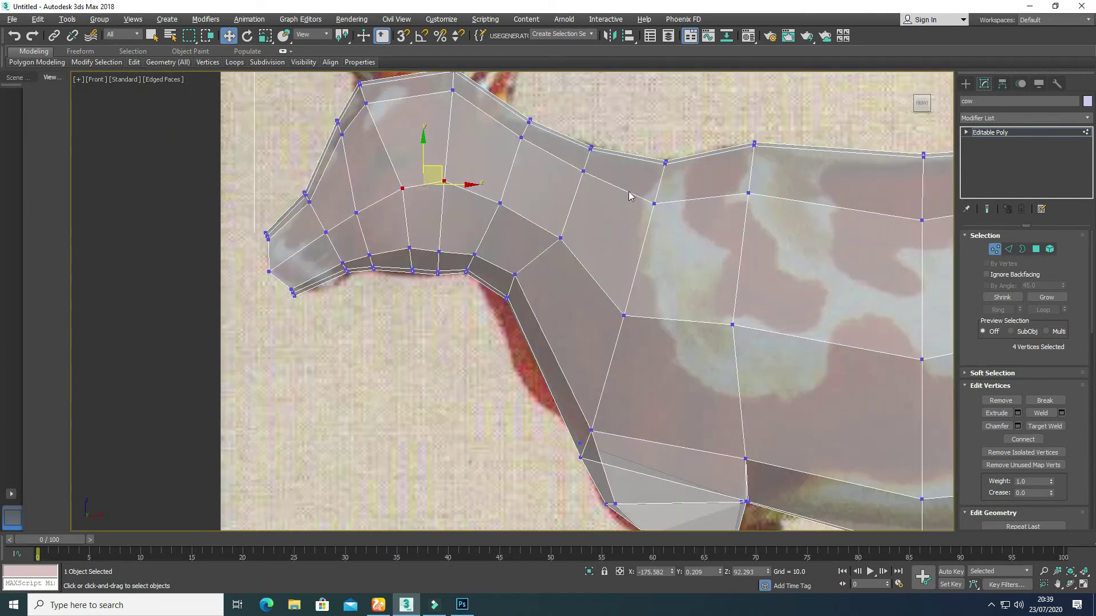
click(460, 179)
click(1008, 250)
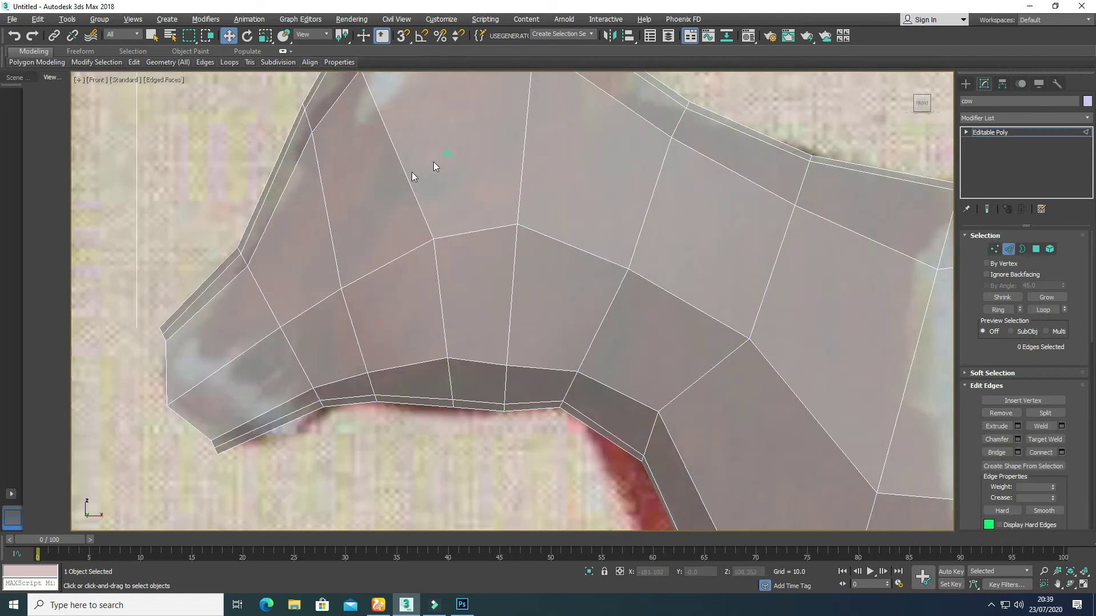
click(997, 310)
right_click(426, 187)
click(386, 214)
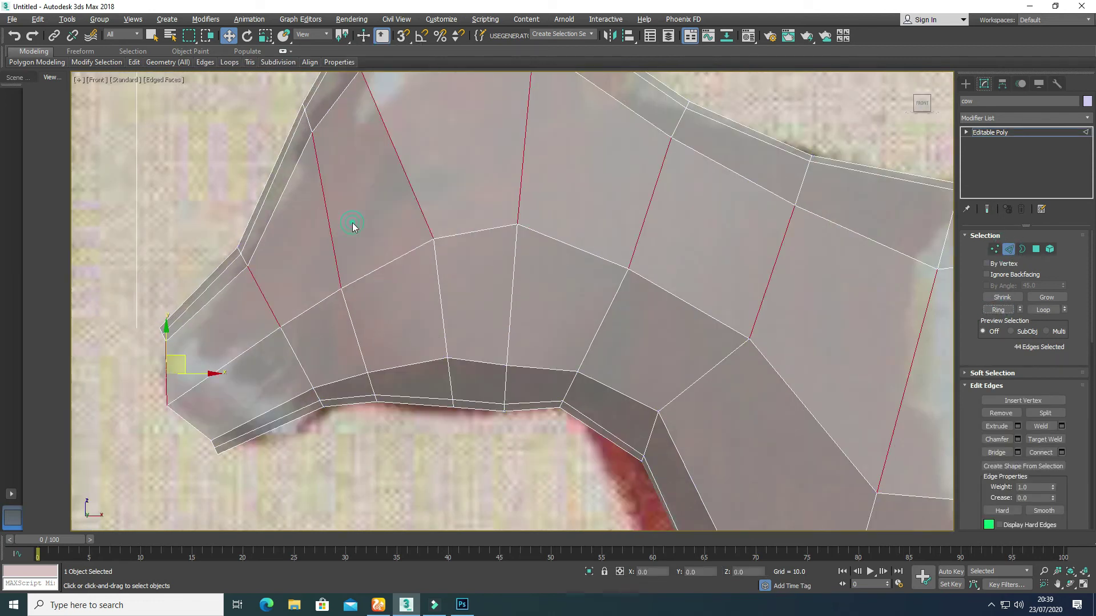
click(713, 357)
Move the new lengthwise loop's two middle head vertices down and slightly back.
scroll(953, 315, down, 2)
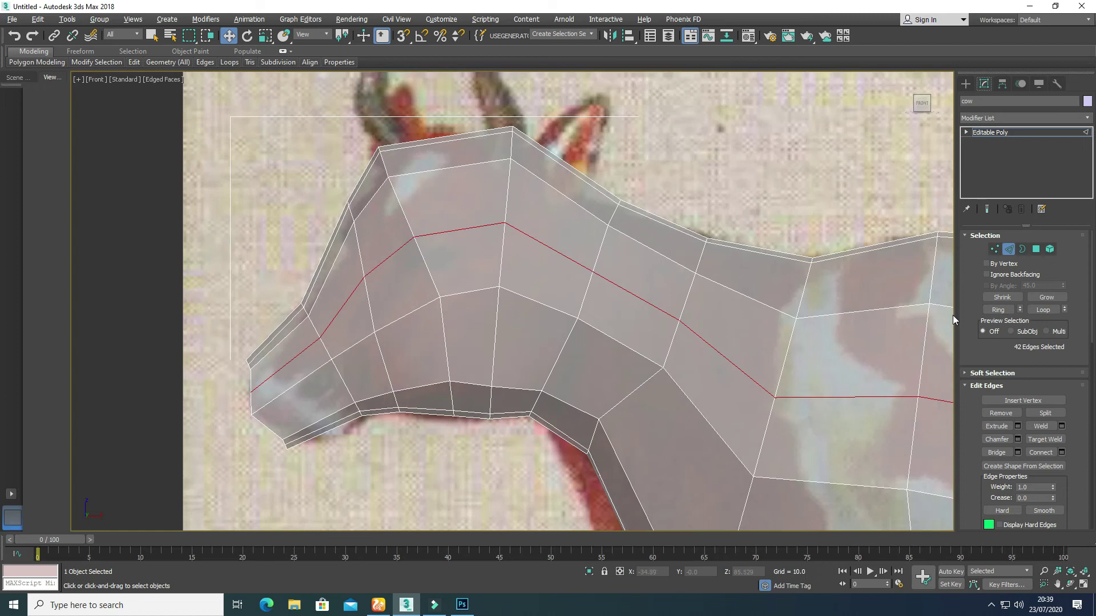
click(996, 250)
drag(401, 220, 451, 260)
drag(462, 193, 506, 237)
click(443, 219)
Select the head's cheek, jaw and brow vertices and view the head from the front for scaling.
drag(413, 213, 511, 326)
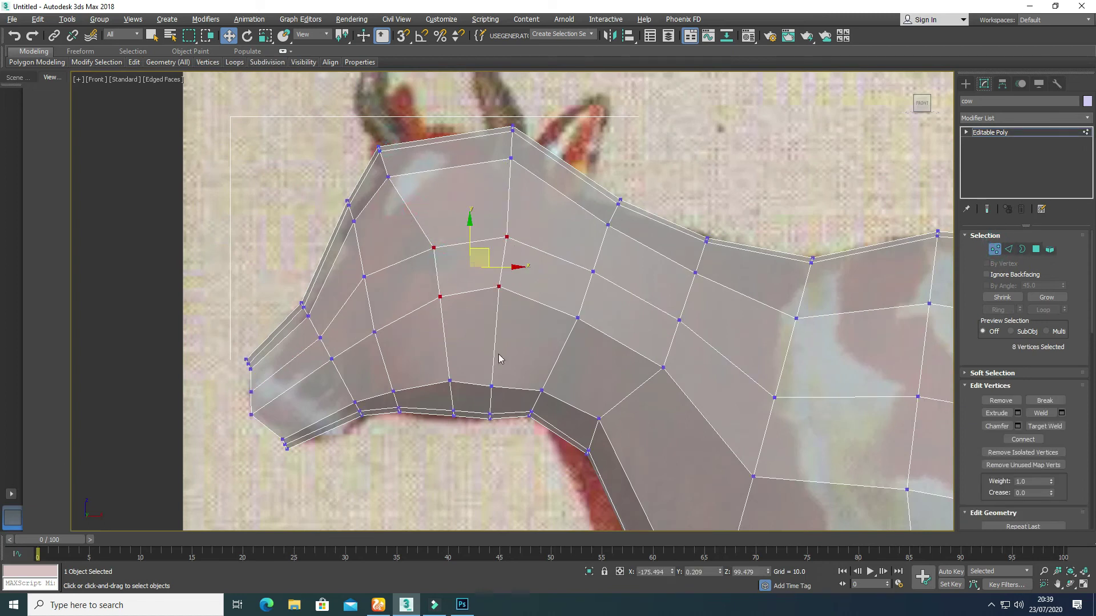
ctrl+drag(508, 431, 508, 431)
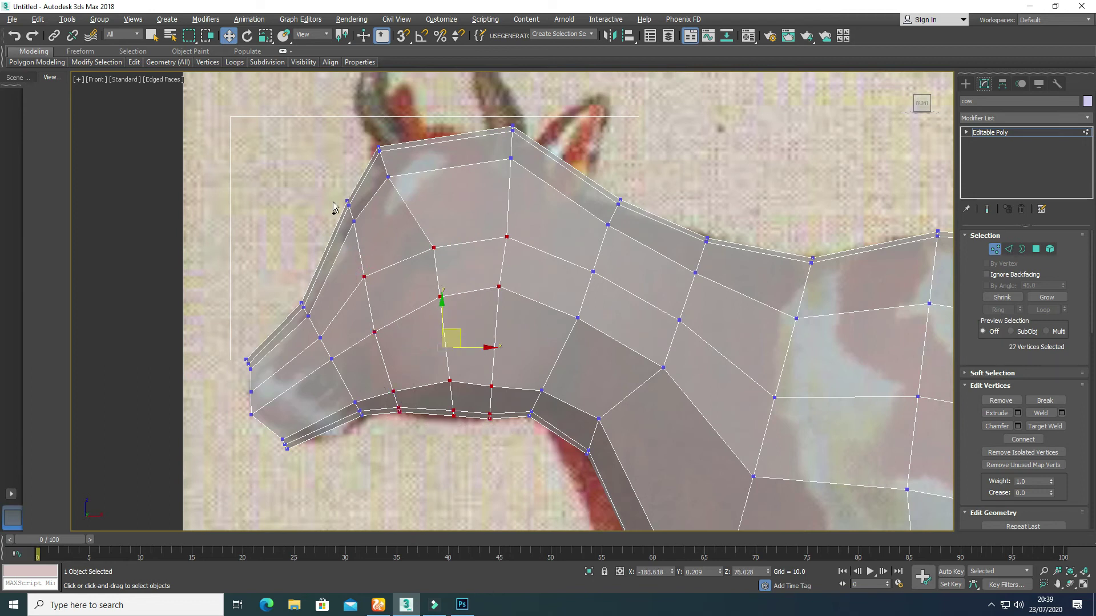
key(alt+w)
key(alt+w)
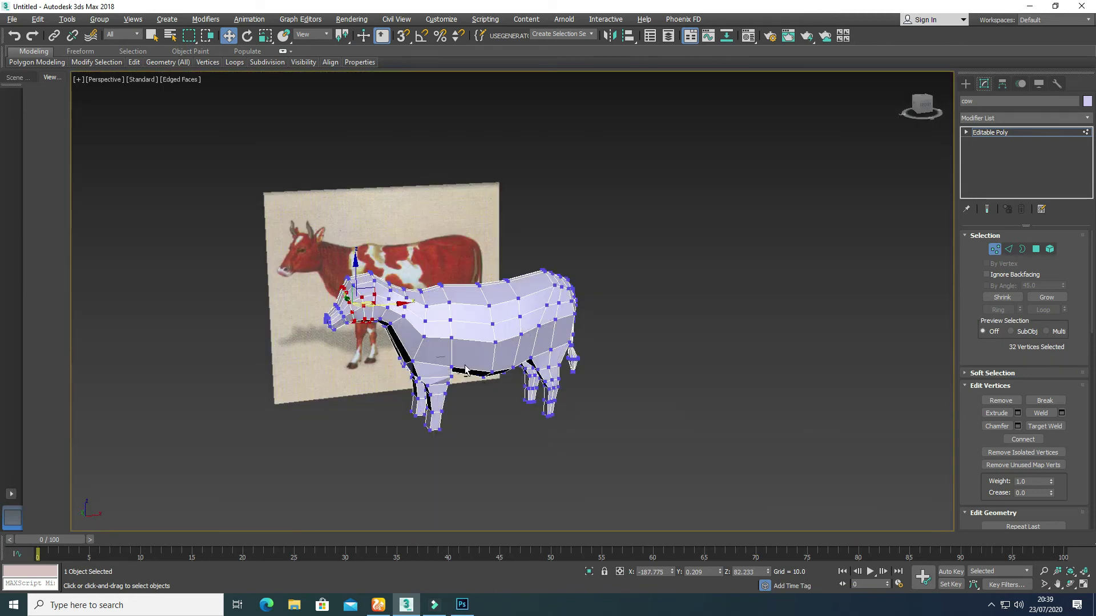
scroll(502, 342, up, 5)
alt+middle_drag(502, 342, 417, 313)
key(r)
scroll(417, 313, up, 2)
Widen the row of four forehead polygons sideways, followed by the four-polygon row directly below it.
click(1036, 249)
click(342, 305)
ctrl+click(387, 299)
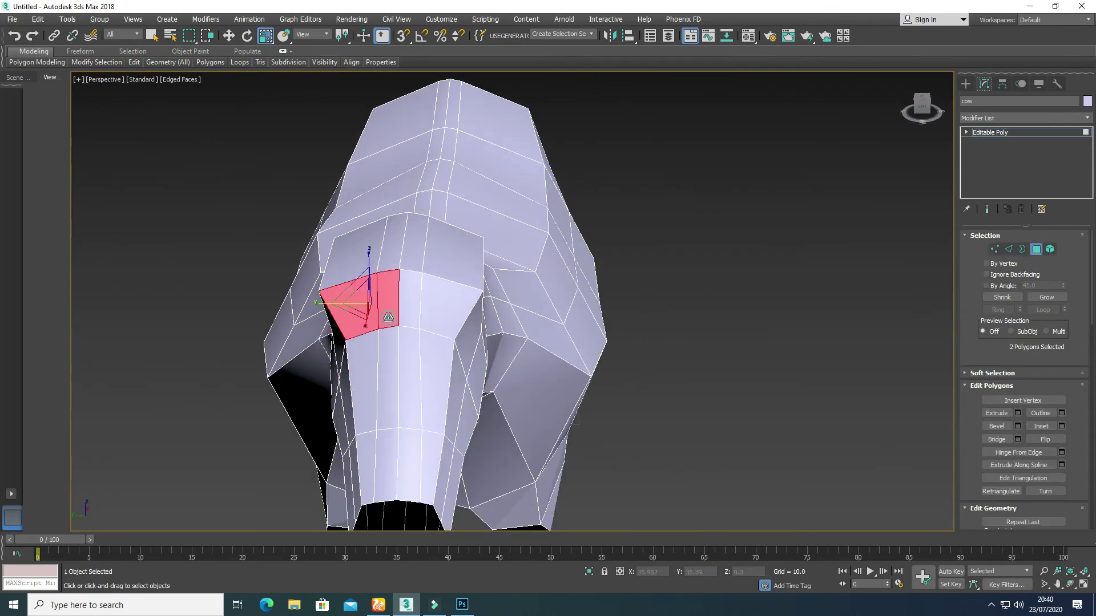
ctrl+click(410, 299)
ctrl+click(453, 302)
click(352, 379)
ctrl+click(385, 380)
ctrl+click(412, 380)
ctrl+click(445, 380)
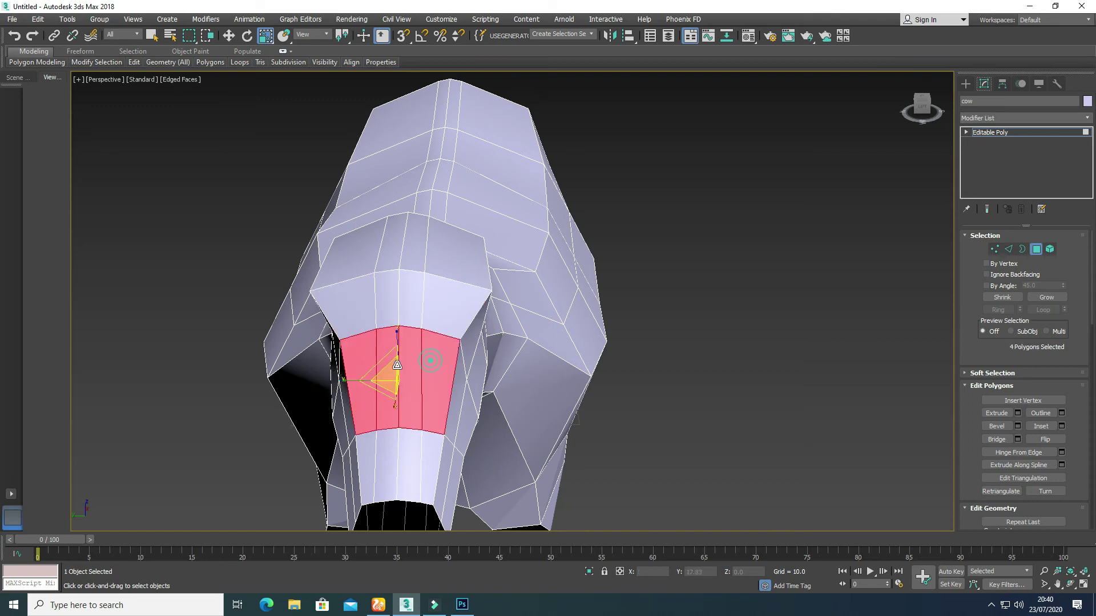
Scale another row of four polygons across the head and clear the selection.
scroll(393, 364, down, 3)
alt+middle_drag(392, 364, 441, 426)
scroll(440, 426, up, 4)
click(390, 401)
ctrl+click(420, 401)
ctrl+click(364, 401)
ctrl+click(447, 401)
alt+middle_drag(447, 400, 365, 437)
scroll(365, 437, down, 5)
click(508, 381)
Move the vertices at the top rear of the head and those below them forward and down in see-through front view.
click(994, 249)
key(alt+w)
key(alt+w)
middle_drag(471, 228, 471, 287)
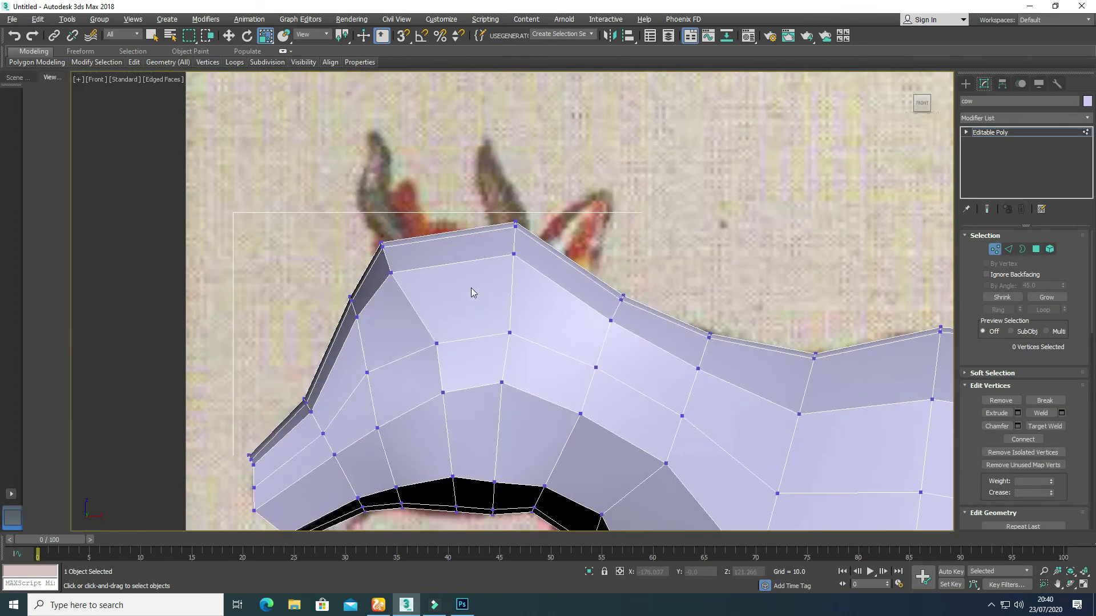
key(alt+x)
drag(497, 210, 535, 259)
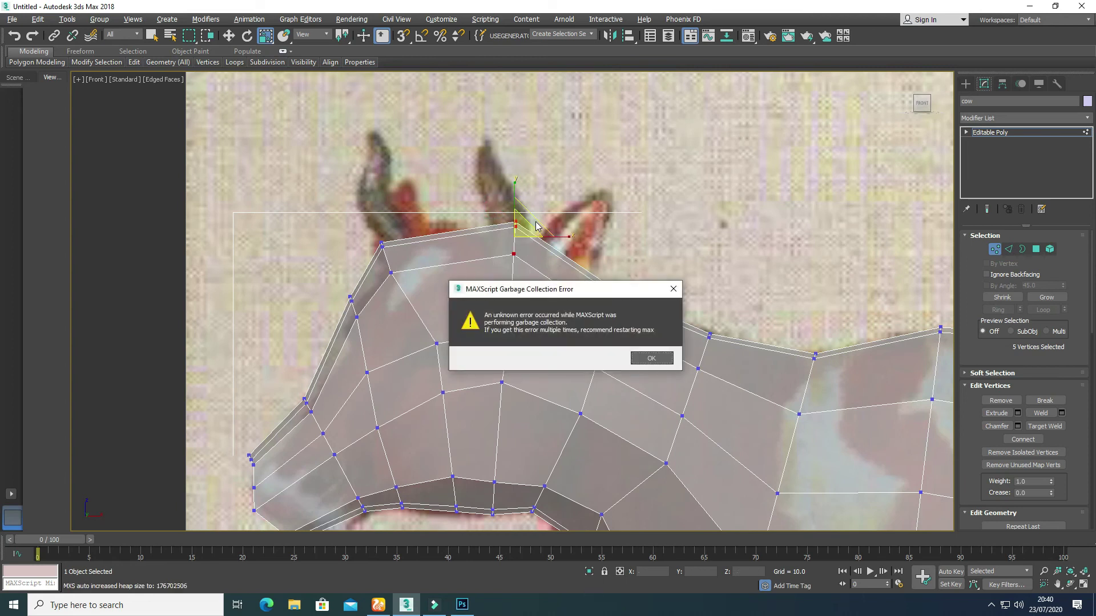
click(659, 278)
key(w)
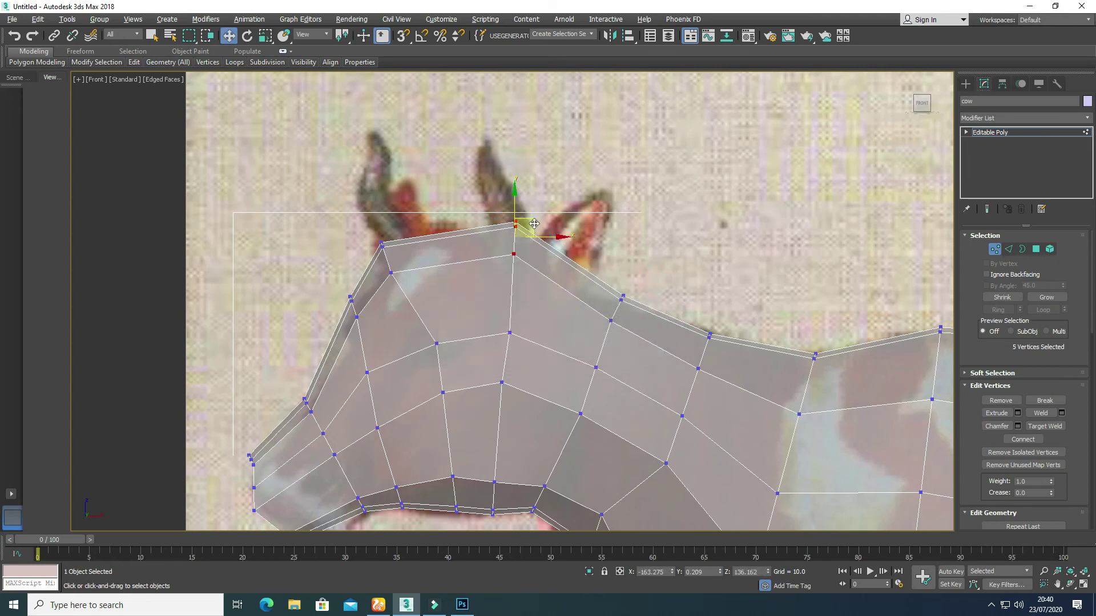
drag(529, 223, 509, 238)
drag(524, 324, 515, 331)
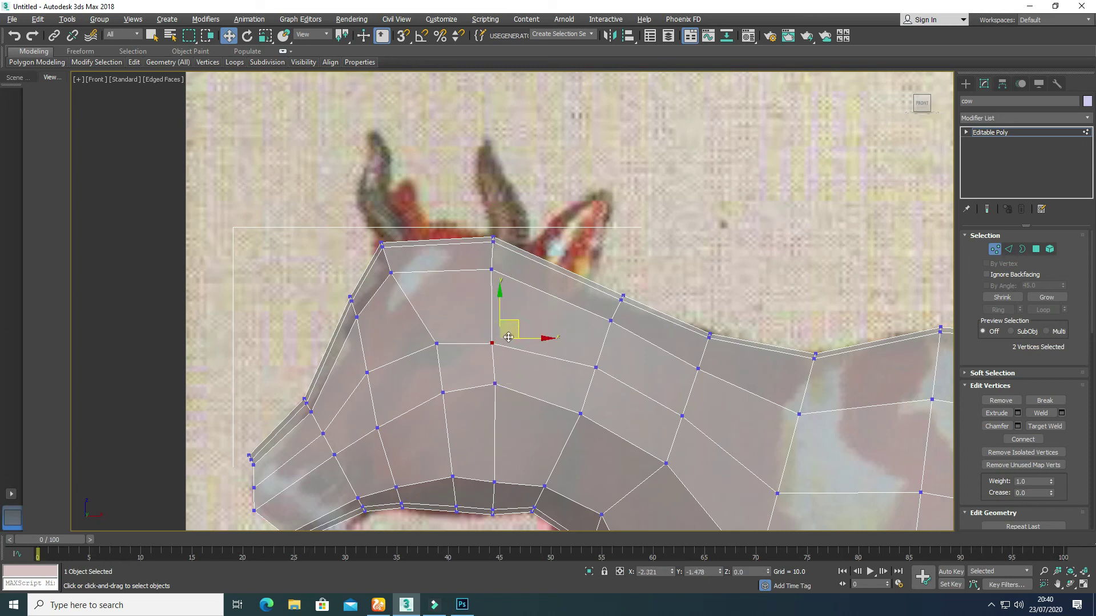
Move the forehead's upper vertices back and up to the crown, and align the cheek vertices below with them.
drag(406, 254, 477, 235)
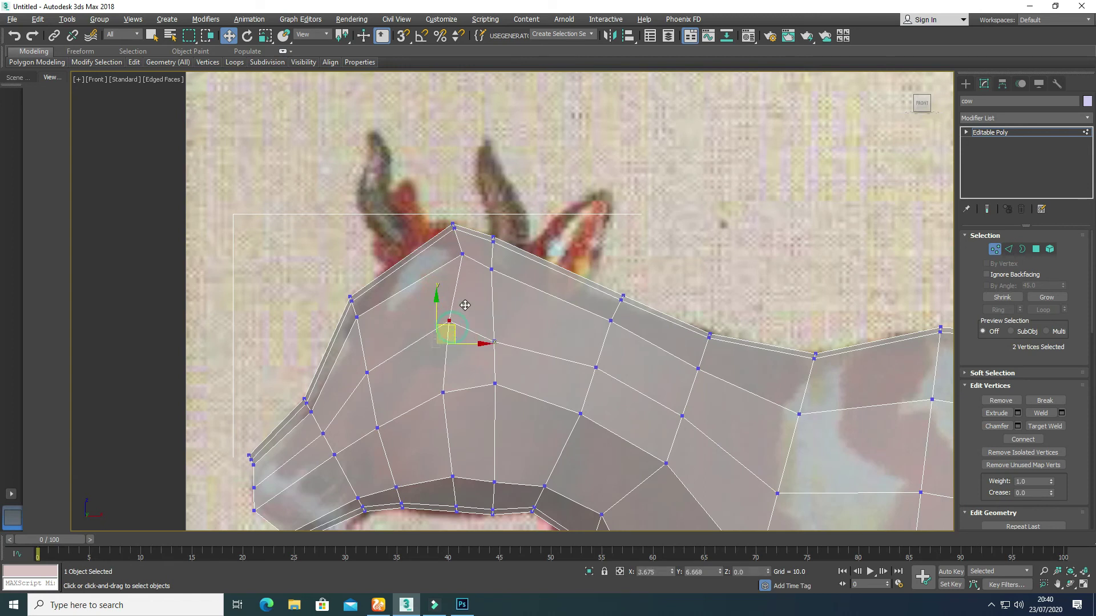
click(429, 205)
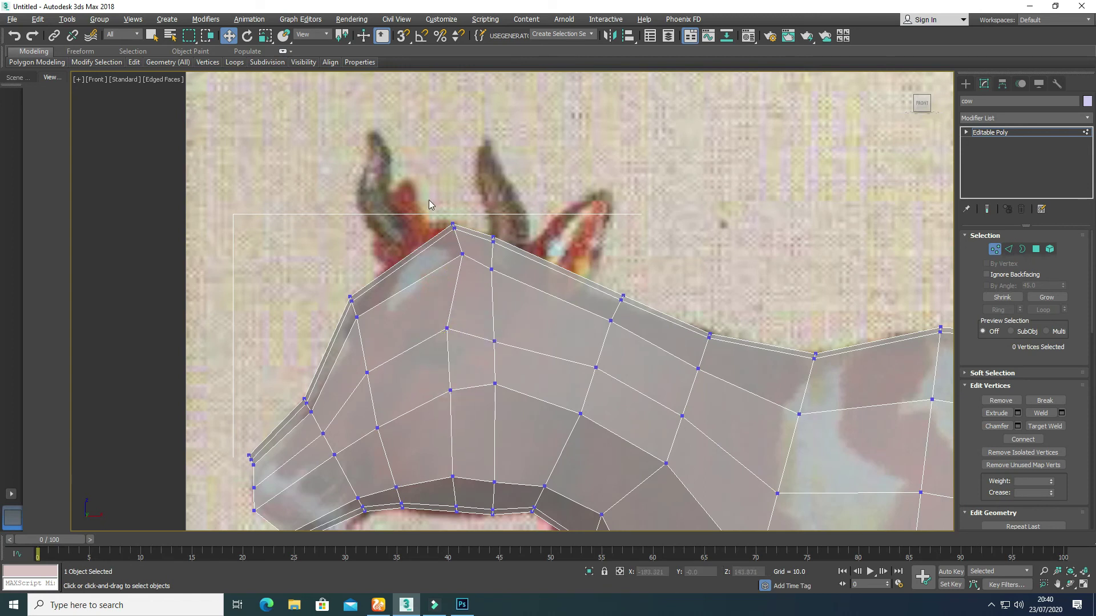
drag(469, 219, 467, 219)
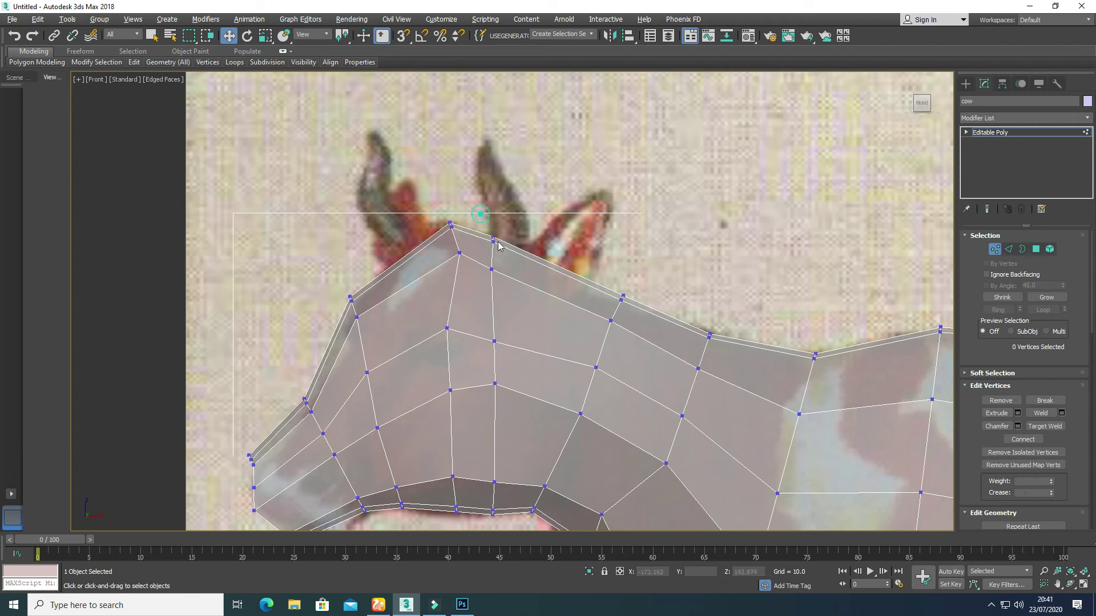
drag(515, 246, 507, 246)
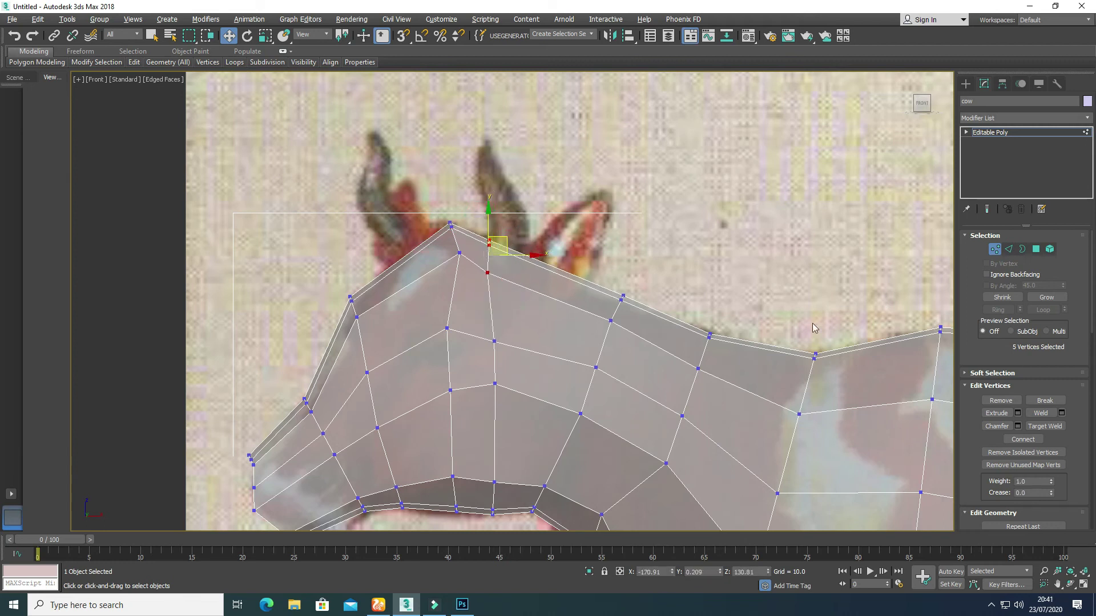
Ring-select the lengthwise edges between the crown and the neck and connect them with a new vertical loop.
key(2)
click(521, 351)
click(997, 309)
right_click(533, 269)
click(502, 303)
Fit the new vertical loop's upper vertices to the reference outline and lower the side vertex beneath the crown.
click(995, 250)
drag(573, 310, 573, 311)
drag(566, 262, 552, 253)
drag(568, 362, 540, 264)
click(486, 268)
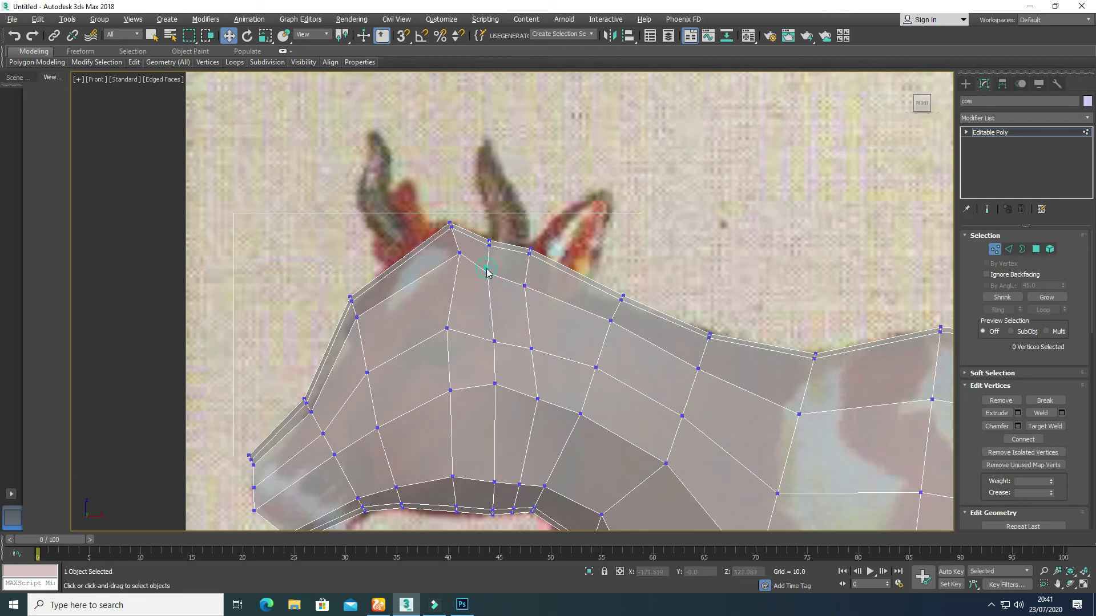
drag(469, 231, 481, 233)
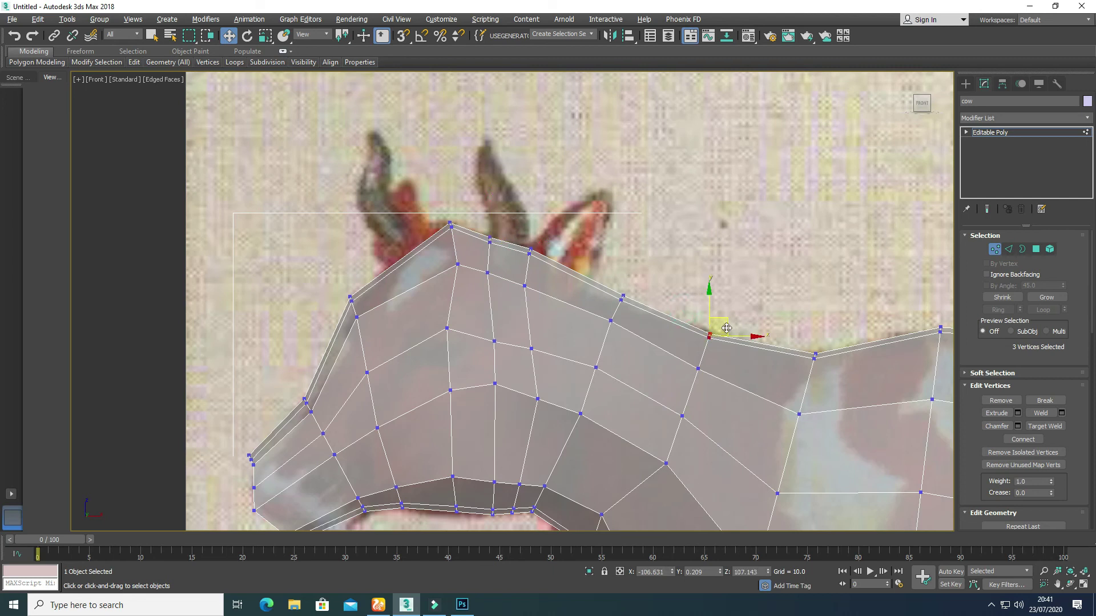
Move the three columns of vertices along the underside of the jaw forward and slightly down.
scroll(713, 325, down, 6)
scroll(399, 354, up, 3)
click(399, 357)
scroll(363, 308, up, 3)
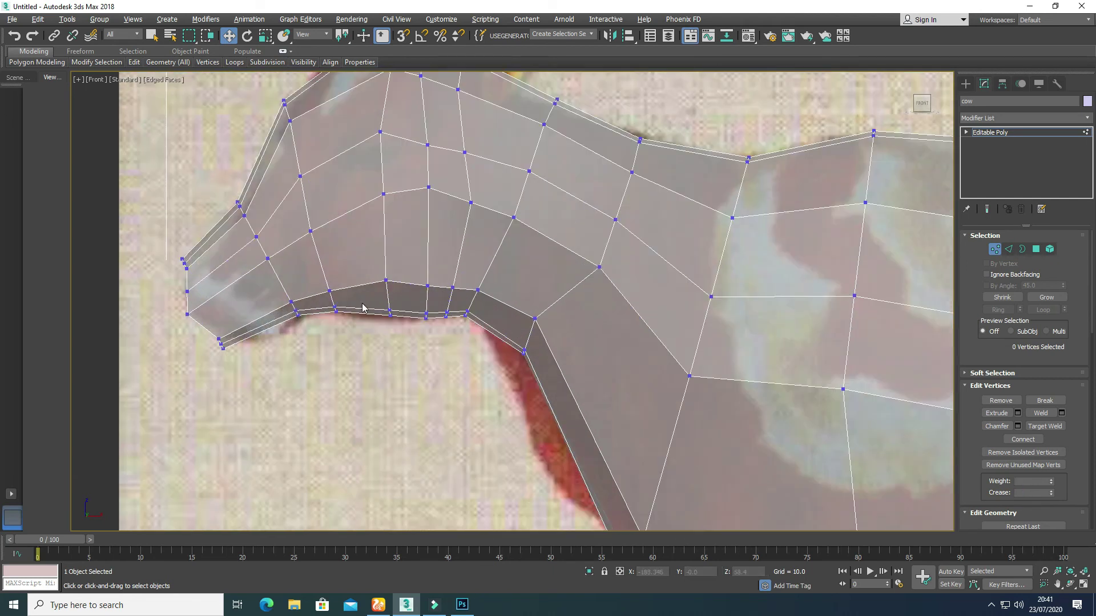
drag(461, 327, 461, 327)
scroll(388, 354, down, 4)
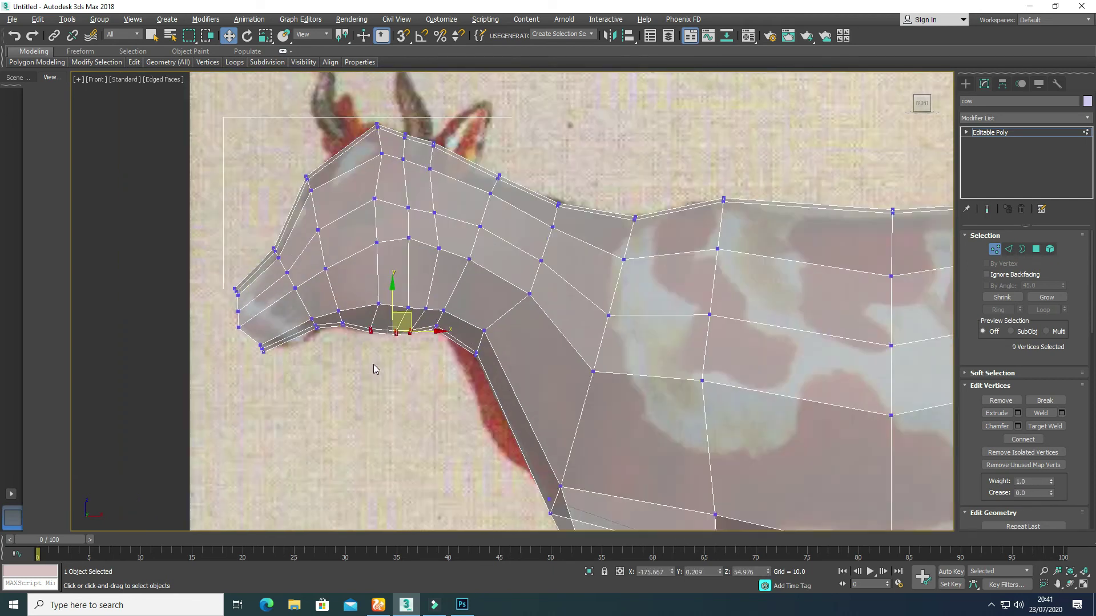
Select the four polygons along the throat and the front of the neck.
key(alt+w)
alt+middle_drag(656, 448, 492, 342)
key(alt+w)
scroll(454, 374, down, 3)
key(alt+w)
key(alt+w)
scroll(492, 328, up, 3)
key(4)
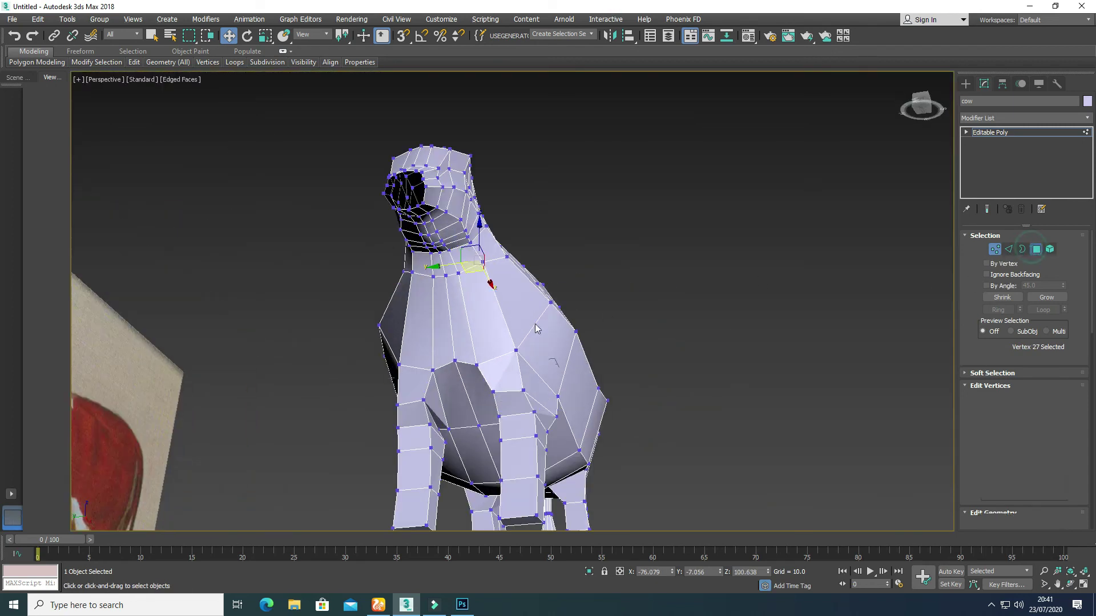
click(458, 315)
ctrl+click(444, 291)
key(alt+w)
scroll(700, 254, up, 5)
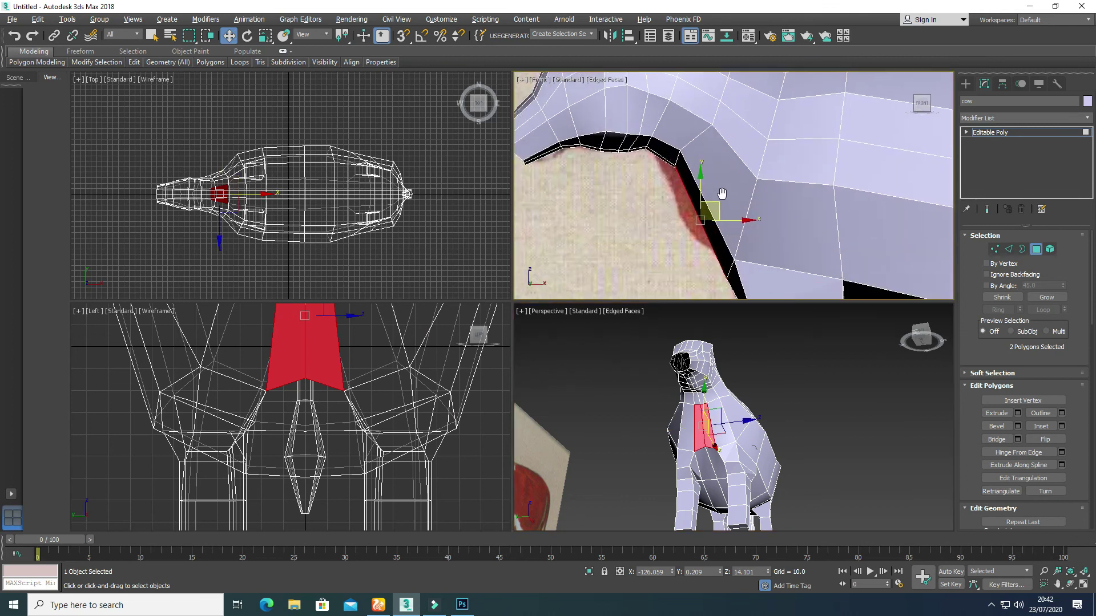
ctrl+click(701, 406)
ctrl+click(694, 262)
Extrude the four throat and neck-front polygons outward to start the cow's dewlap.
key(alt+w)
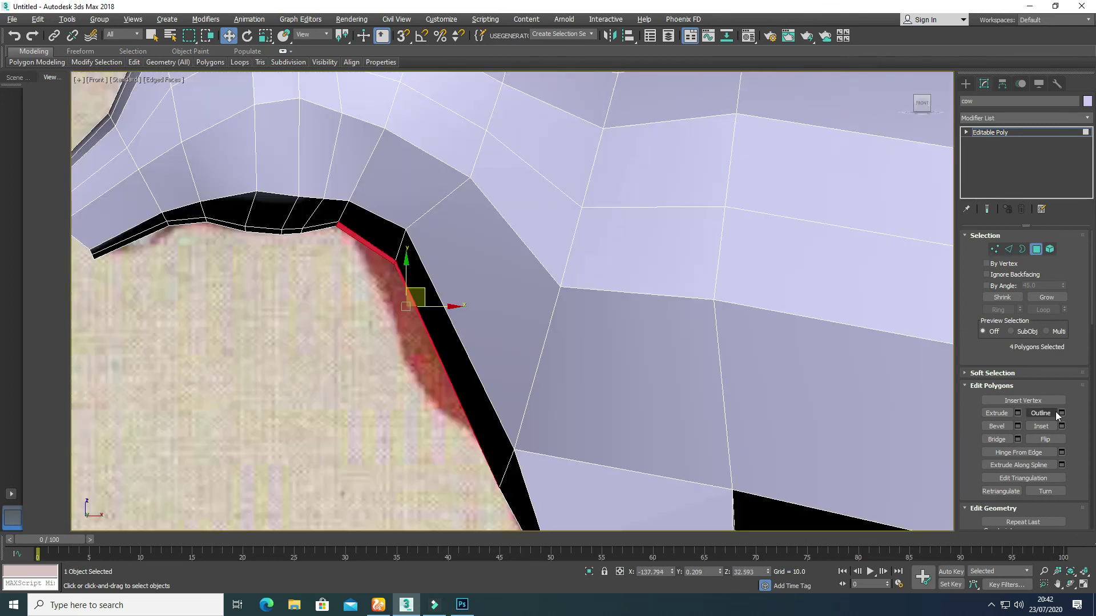
click(1018, 413)
mouse_move(716, 325)
mouse_down()
mouse_move(725, 408)
mouse_move(716, 342)
mouse_up()
click(714, 341)
key(r)
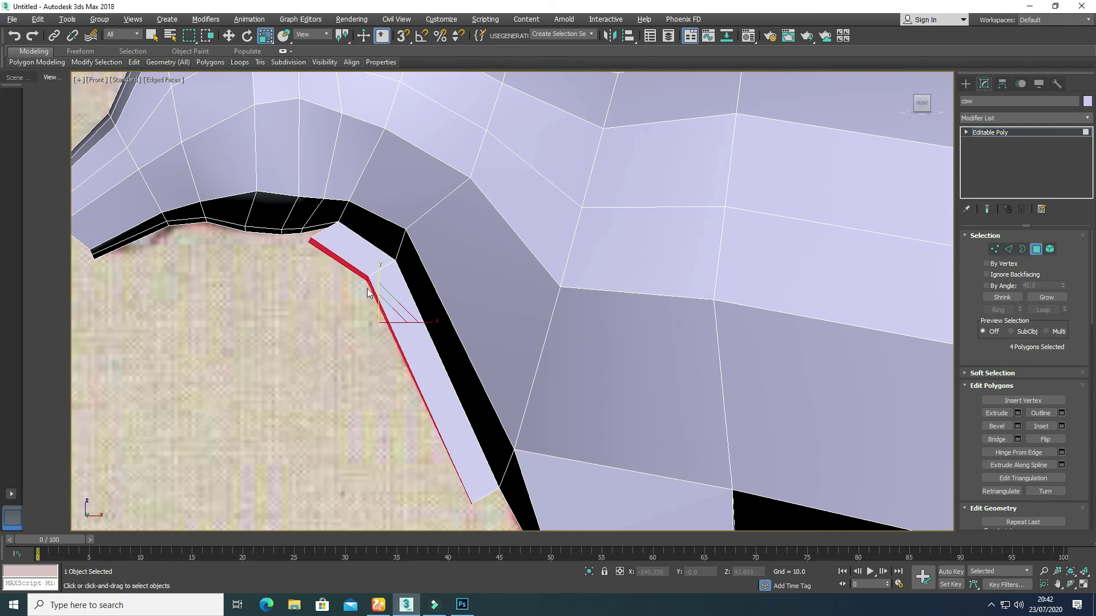
Scale down the extruded dewlap polygons, then fit their throat and neck-front vertices to the reference outline with the mesh see-through.
drag(388, 312, 405, 364)
click(995, 250)
key(alt+x)
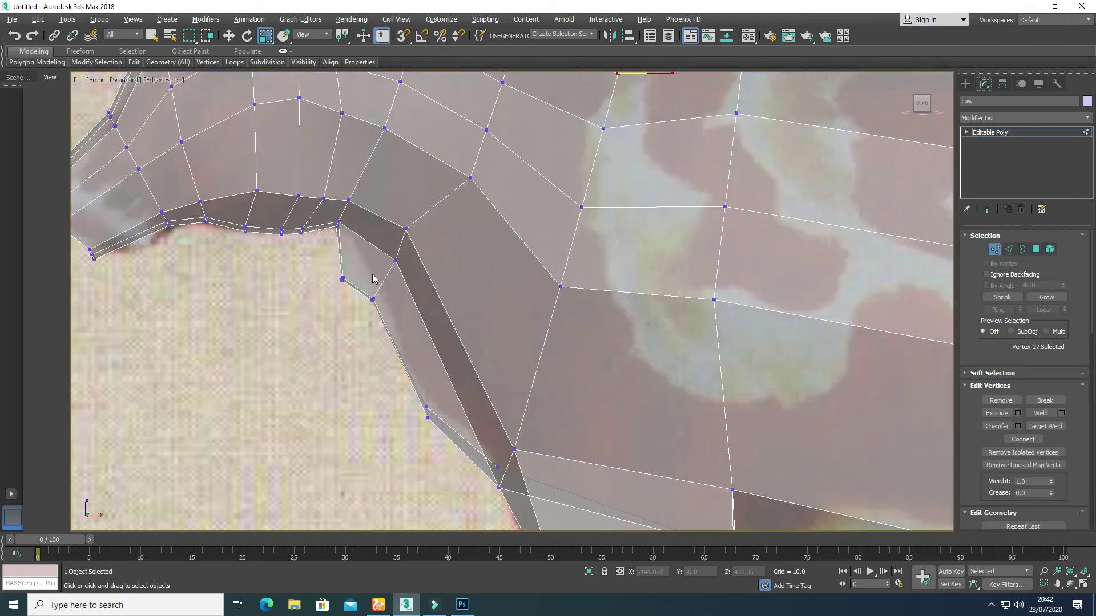
middle_drag(354, 274, 400, 289)
key(w)
drag(382, 251, 435, 312)
drag(493, 415, 512, 409)
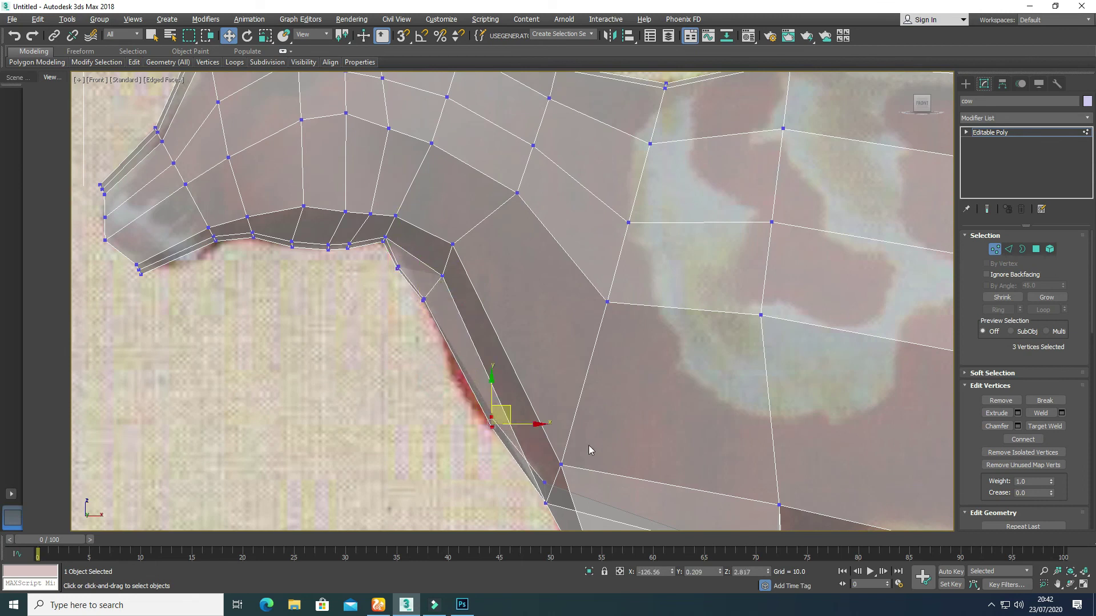
Fit the vertices at the dewlap's middle and base and down the chest front to the reference outline.
middle_drag(589, 451, 566, 365)
drag(513, 385, 541, 384)
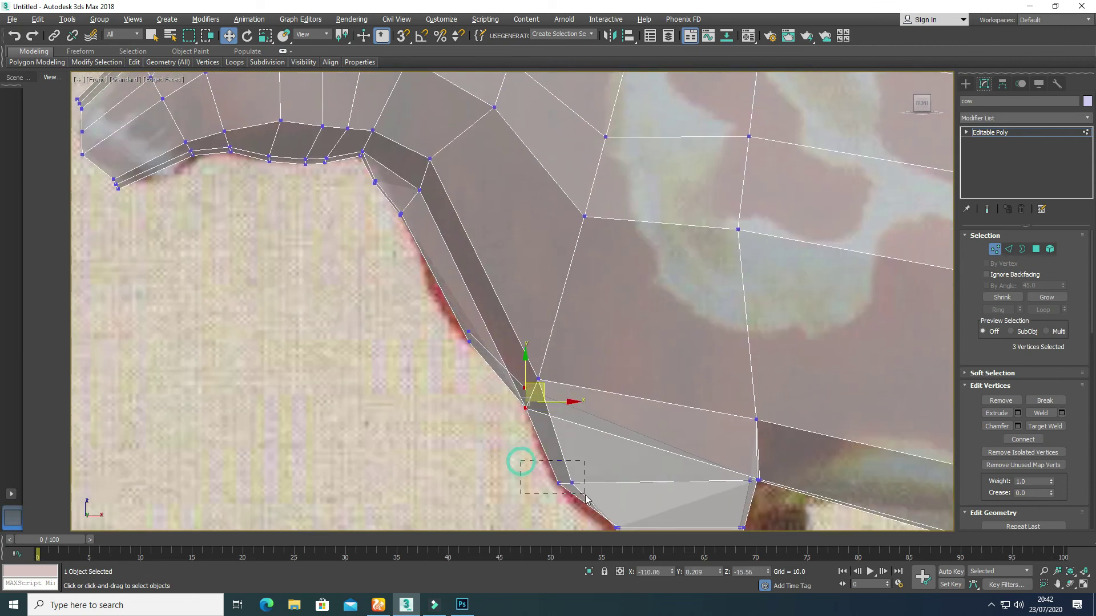
drag(586, 499, 586, 497)
drag(582, 463, 577, 470)
drag(422, 294, 471, 338)
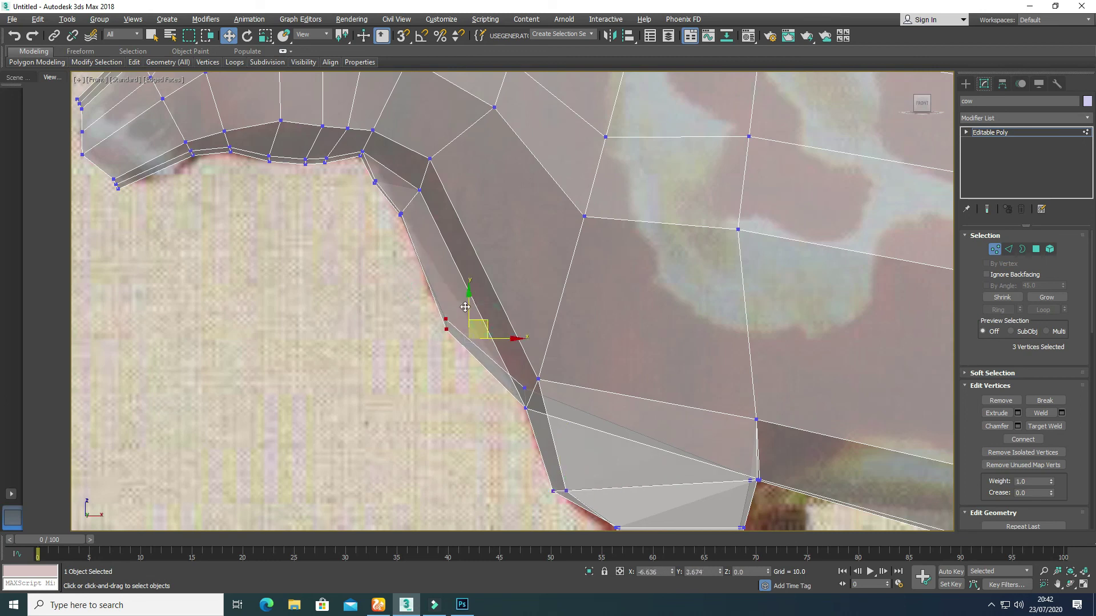
scroll(494, 402, down, 5)
scroll(494, 403, up, 1)
scroll(511, 379, down, 4)
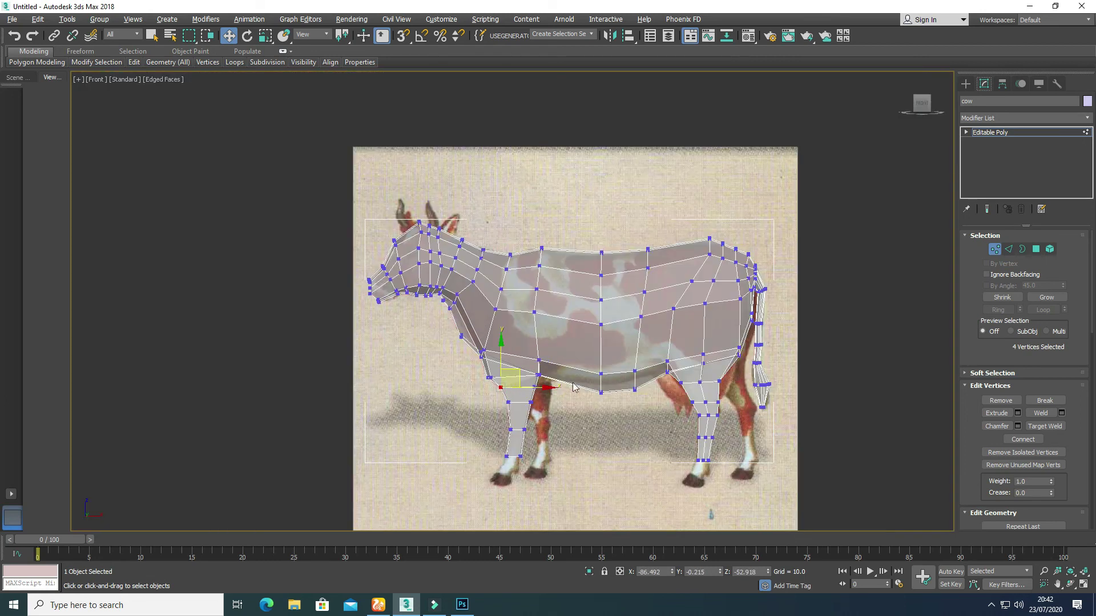
Turn off see-through display and narrow the four dewlap polygons across the cow's width in the perspective view.
middle_drag(619, 437, 570, 406)
key(alt+x)
key(alt+w)
click(590, 399)
key(alt+w)
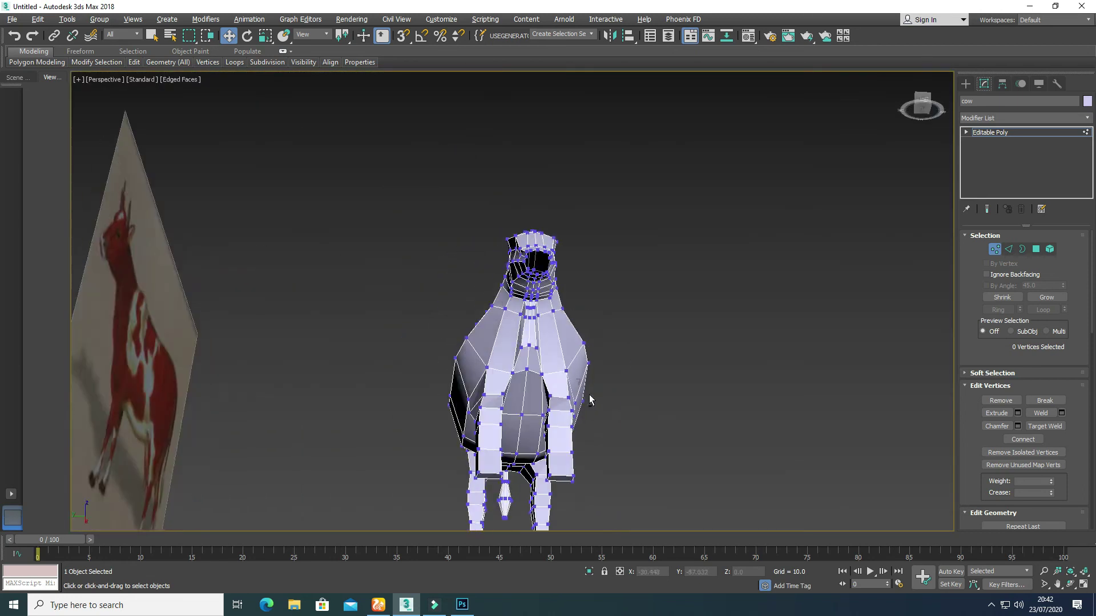
scroll(701, 346, up, 6)
click(1036, 250)
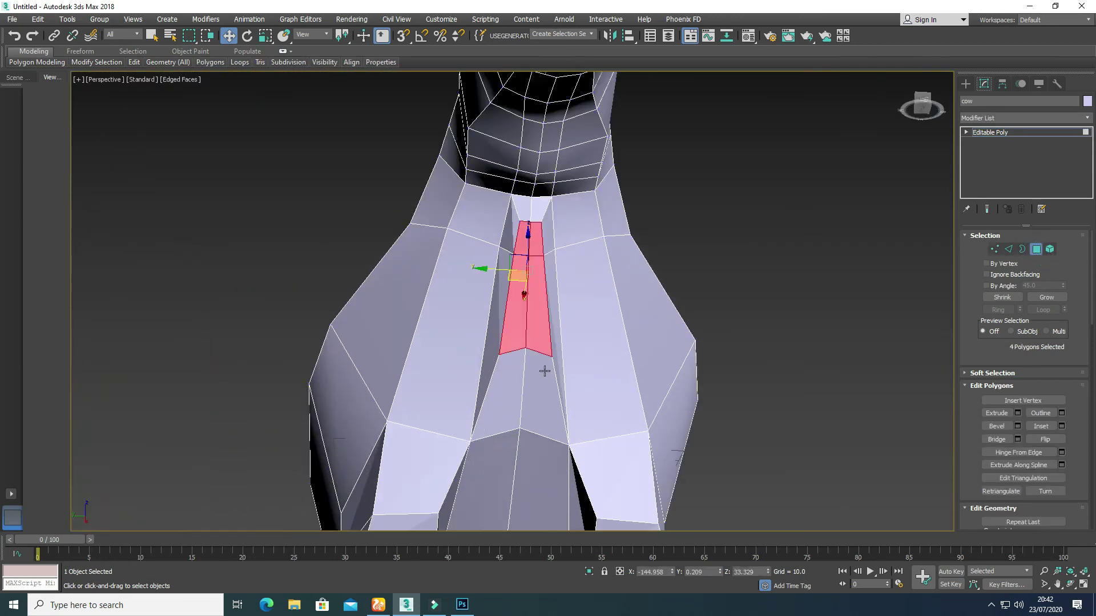
key(r)
drag(483, 267, 507, 272)
alt+middle_drag(507, 271, 579, 398)
scroll(514, 410, down, 8)
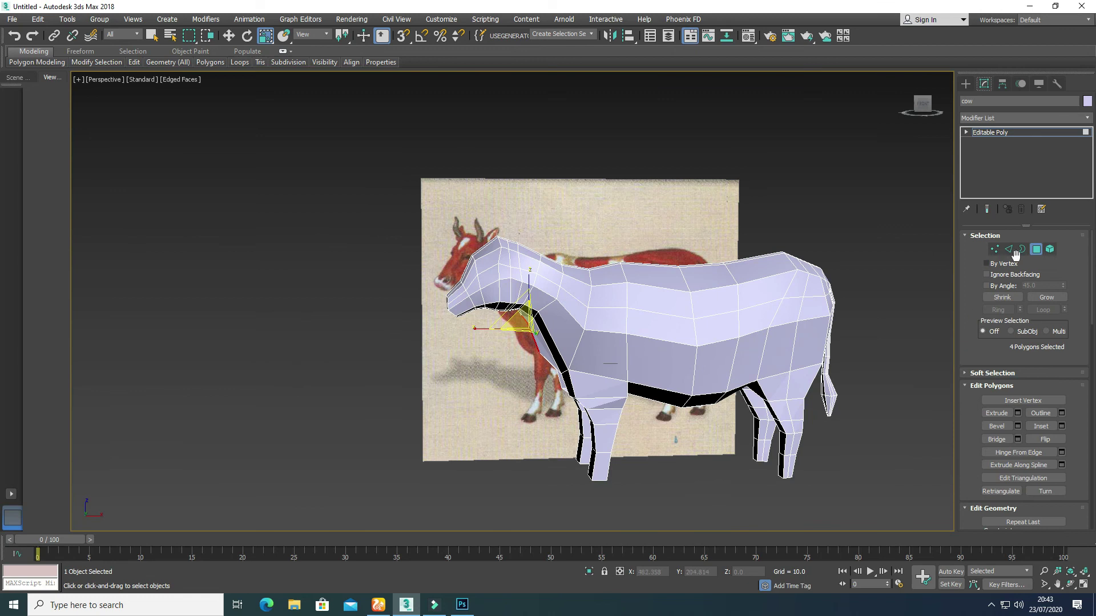
click(1008, 249)
click(599, 328)
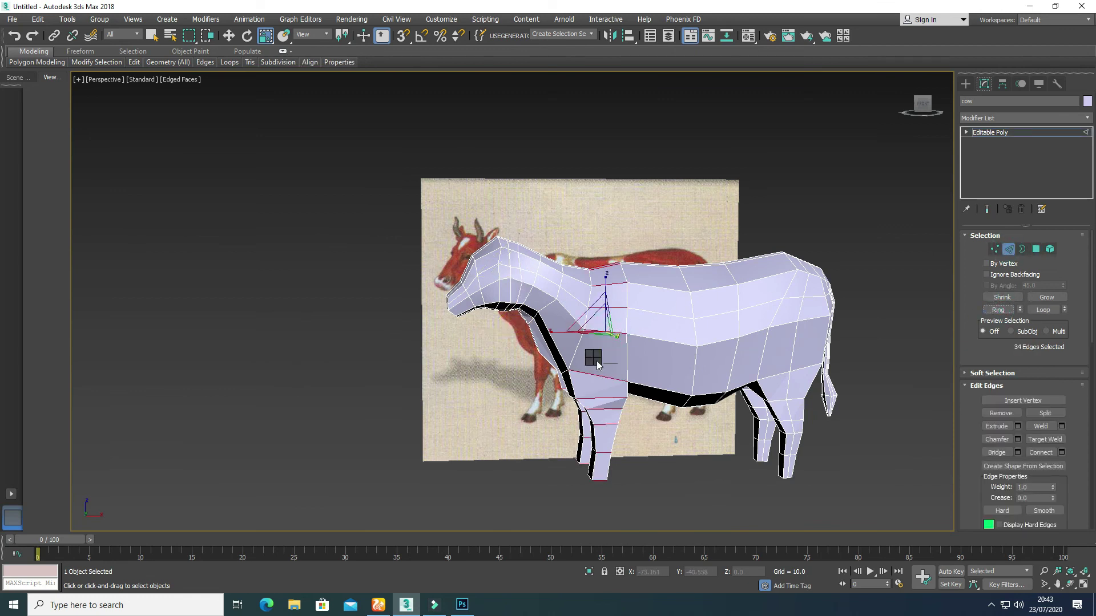
click(698, 495)
In the Left view, lower the bottom vertices of both front legs level with the bottoms of the hind legs.
alt+middle_drag(697, 495, 605, 400)
scroll(601, 385, up, 5)
key(alt+w)
click(434, 430)
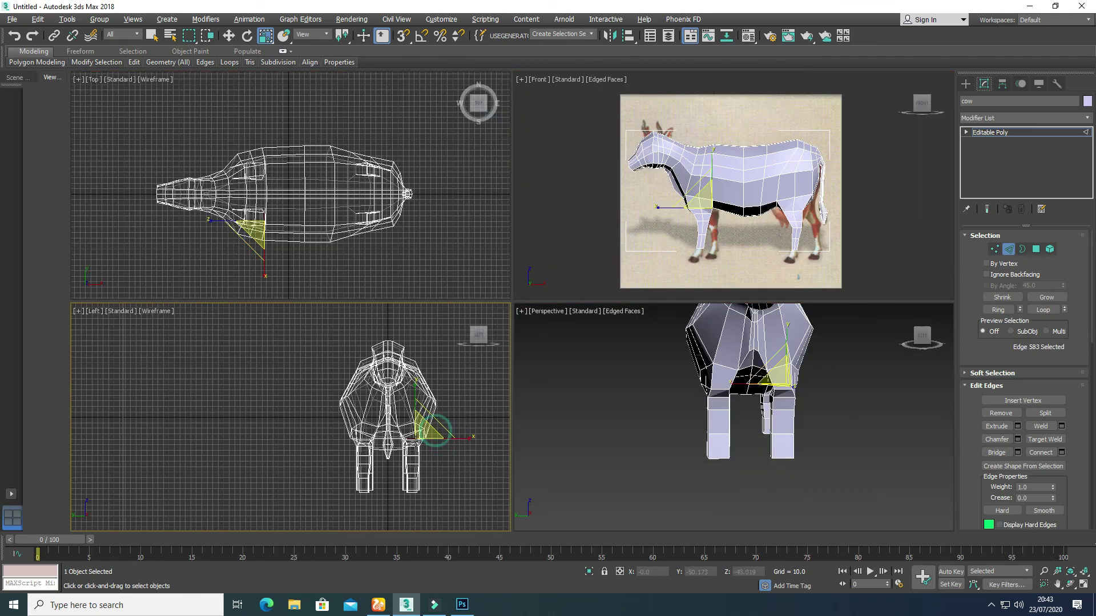
key(alt+w)
scroll(557, 404, up, 5)
key(1)
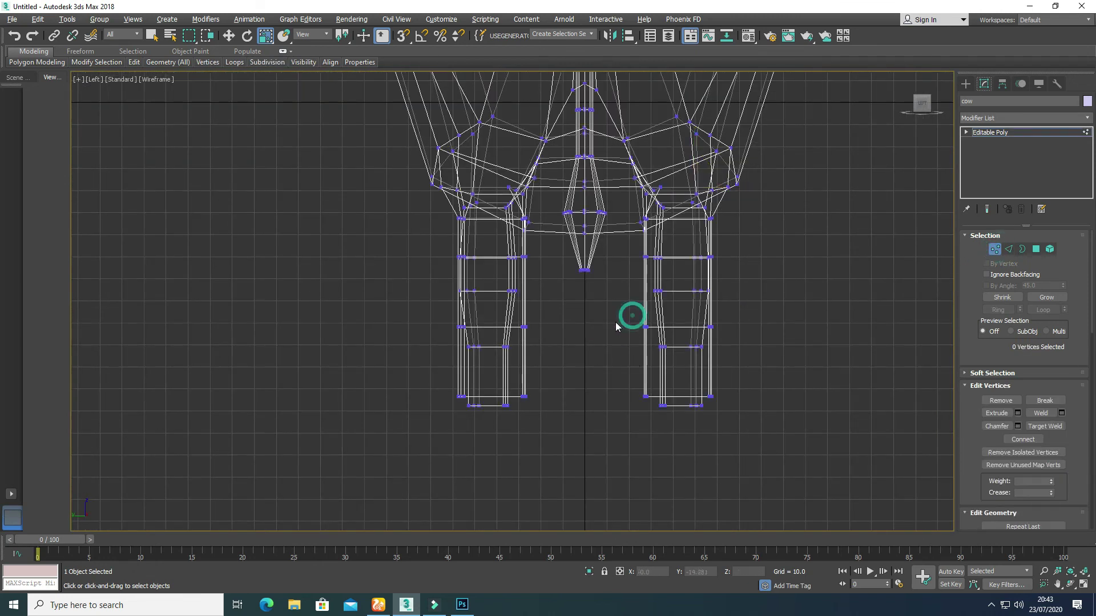
ctrl+drag(560, 406, 560, 406)
key(w)
key(r)
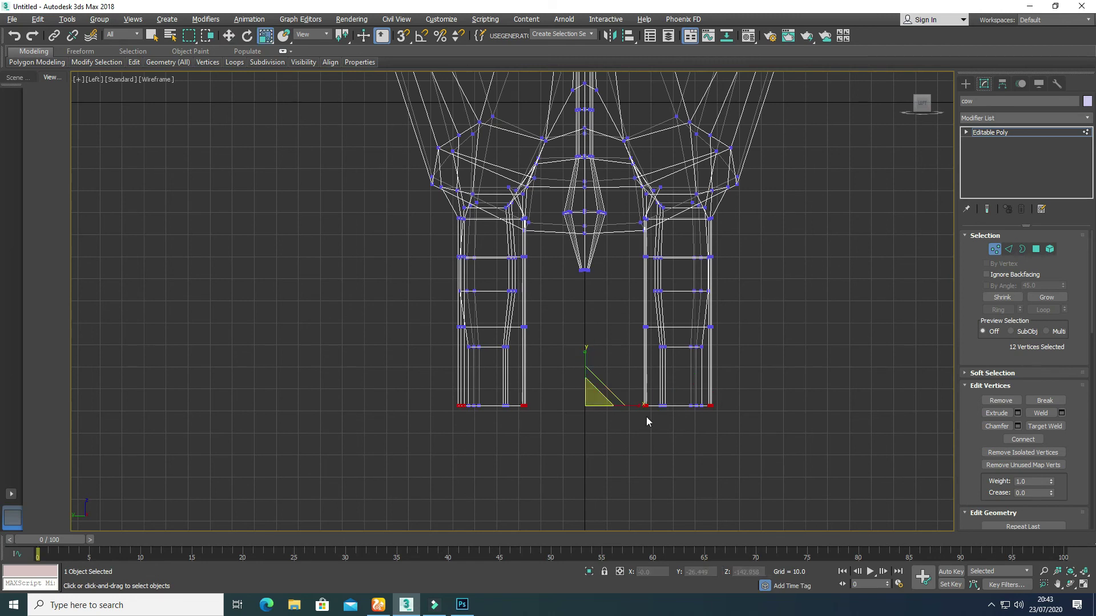
Taper the inner side of the front leg nearer the reference plane by moving its two lowest vertex rows outward from the body's centre.
drag(534, 399, 522, 427)
scroll(521, 427, up, 3)
key(w)
drag(558, 386, 524, 388)
drag(555, 230, 534, 242)
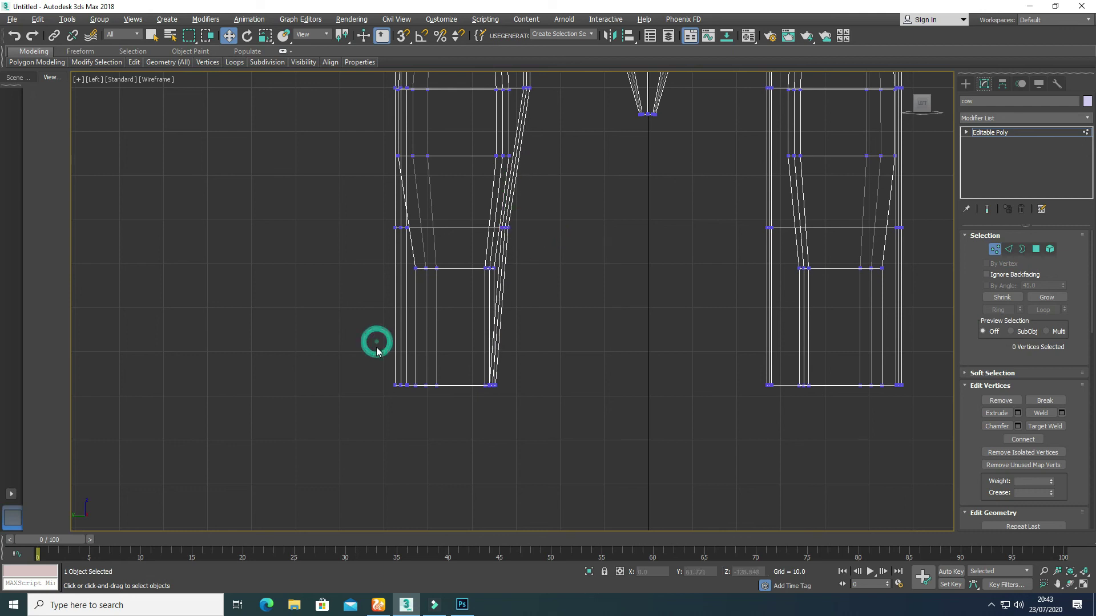
Taper the outer side of the same front leg by moving its two lowest vertex rows toward the body's centre.
key(alt+w)
click(553, 413)
key(alt+w)
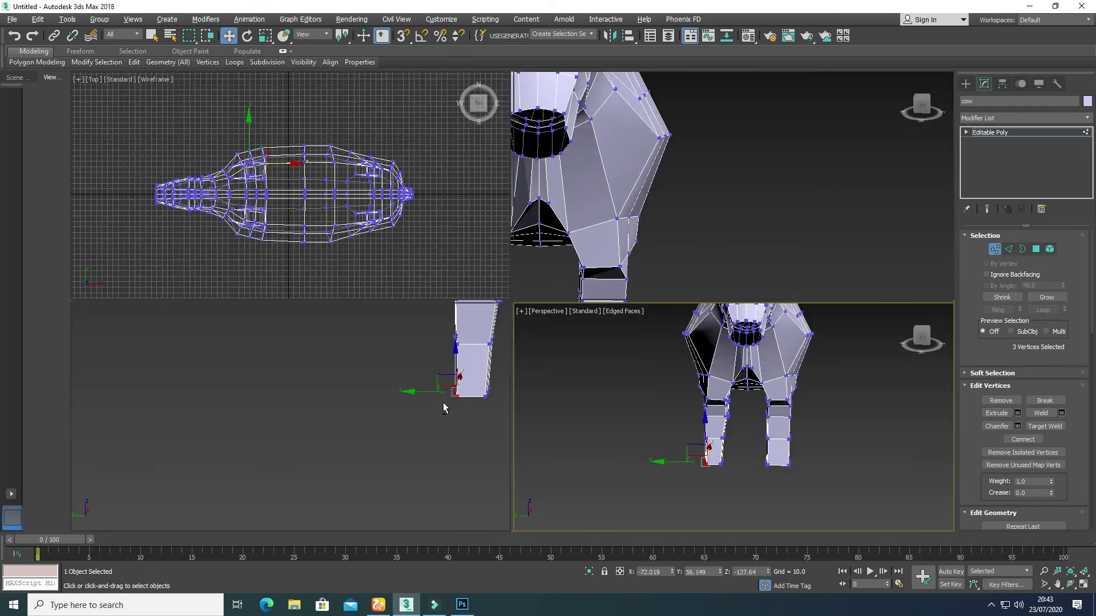
key(alt+w)
click(435, 387)
click(432, 229)
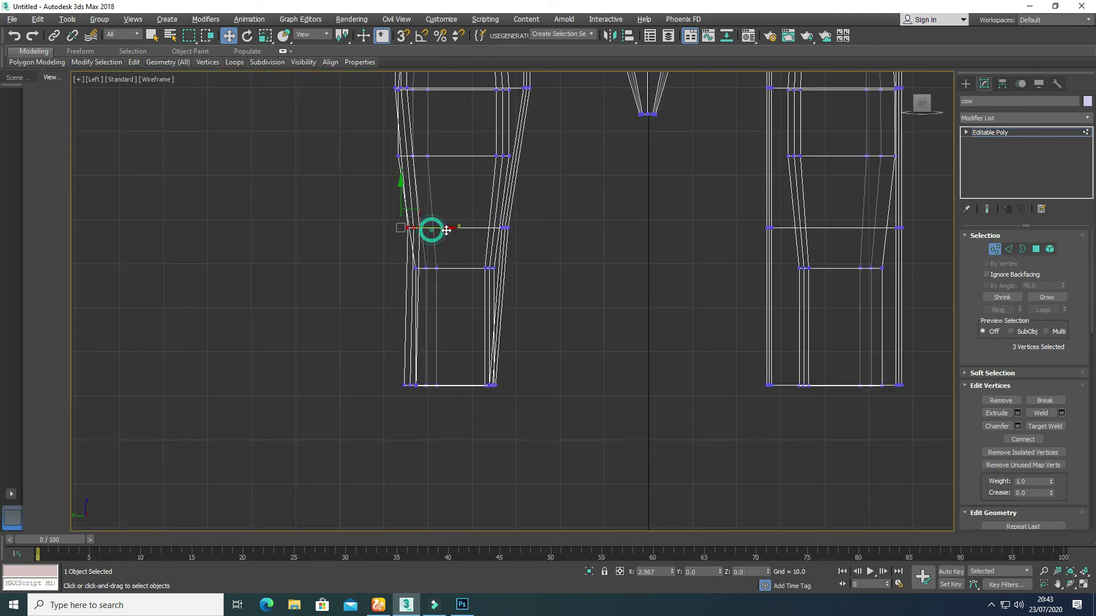
Taper the opposite front leg on both sides by moving its lowest vertex rows inward to match the first leg.
scroll(628, 376, down, 3)
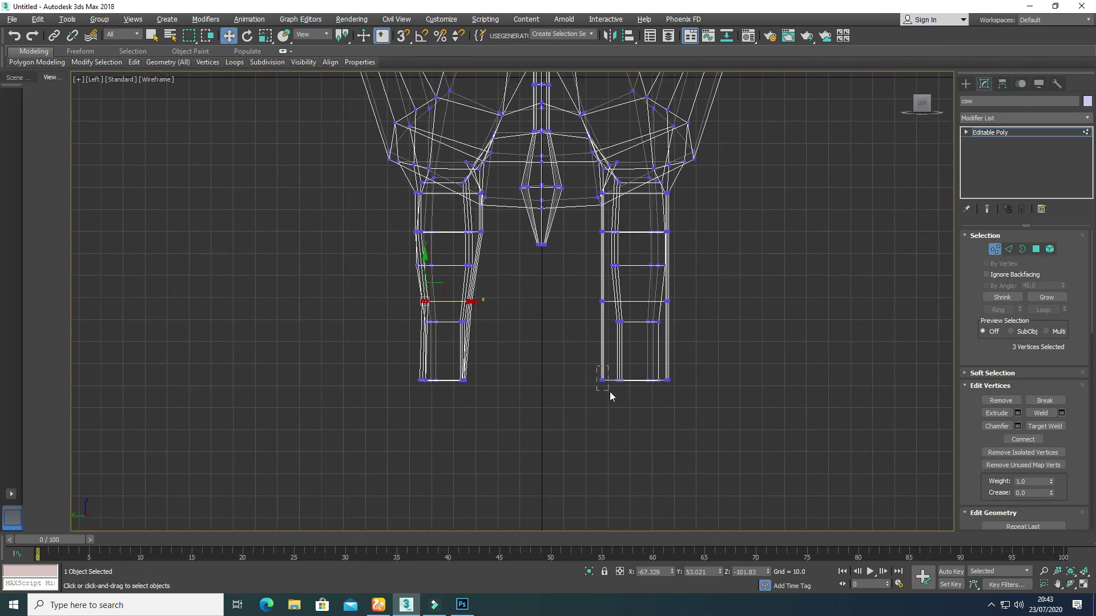
key(alt+w)
click(724, 448)
key(alt+w)
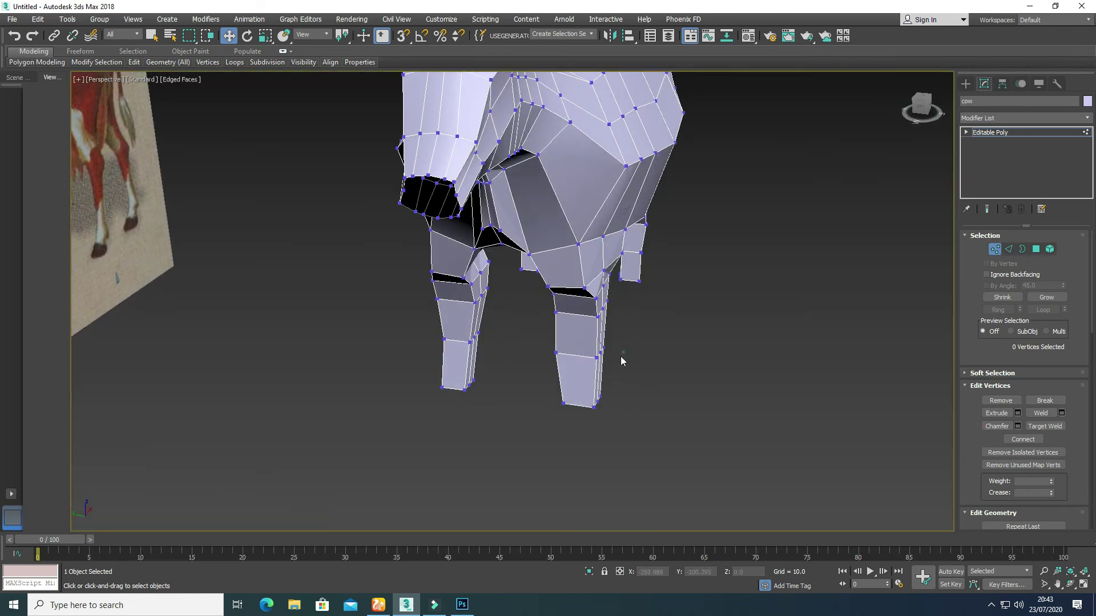
drag(591, 423, 591, 424)
key(alt+w)
right_click(379, 396)
key(alt+w)
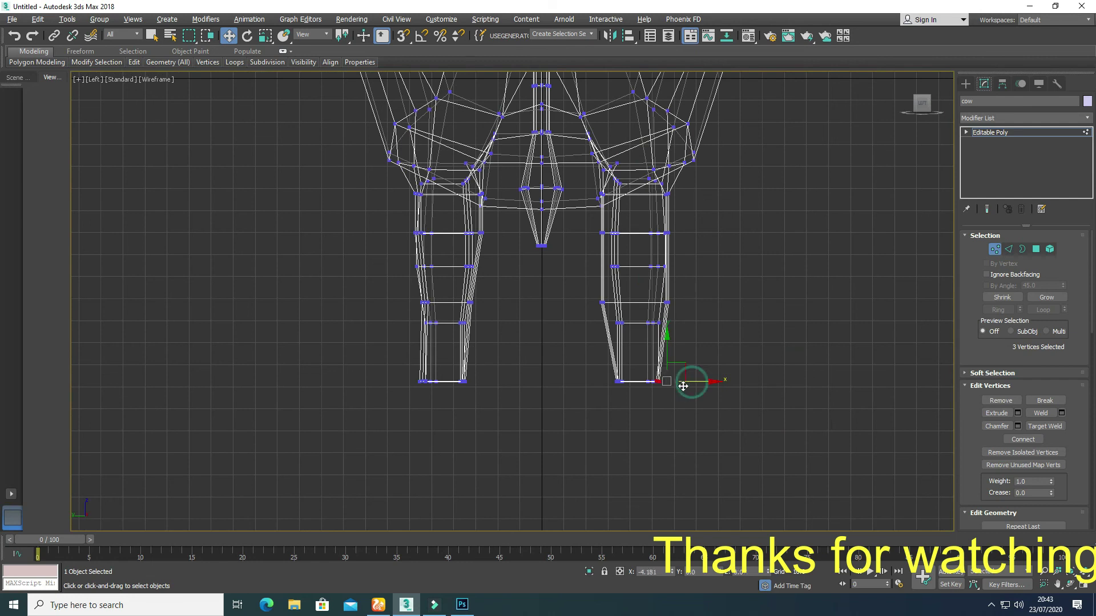
drag(610, 319, 610, 319)
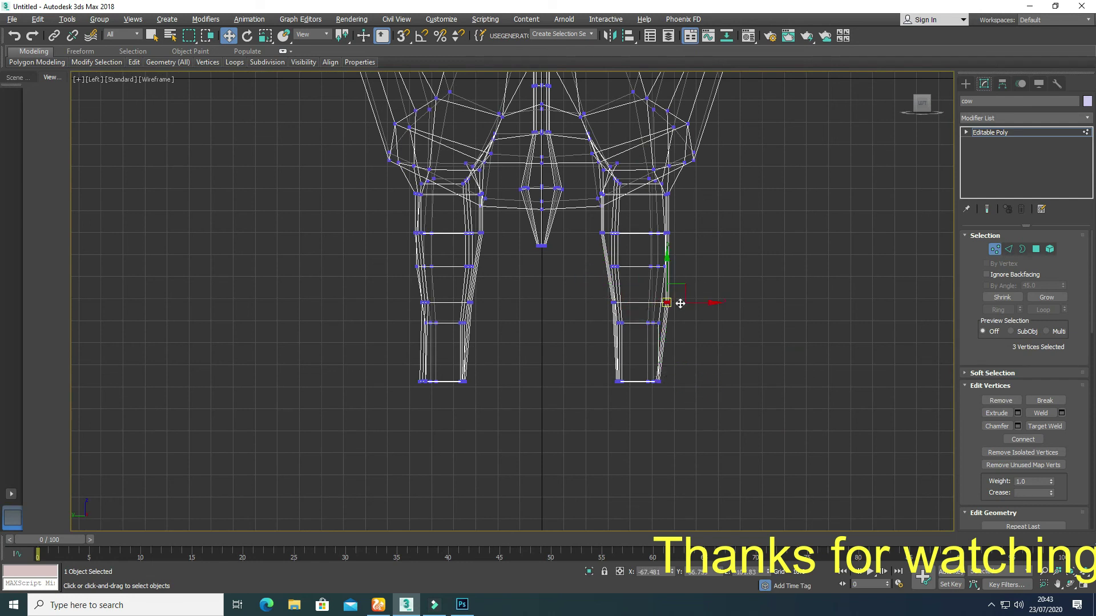
Leave vertex editing and show the whole cow beside the reference in the perspective view.
key(alt+w)
click(608, 382)
key(alt+w)
alt+middle_drag(608, 382, 927, 282)
click(994, 249)
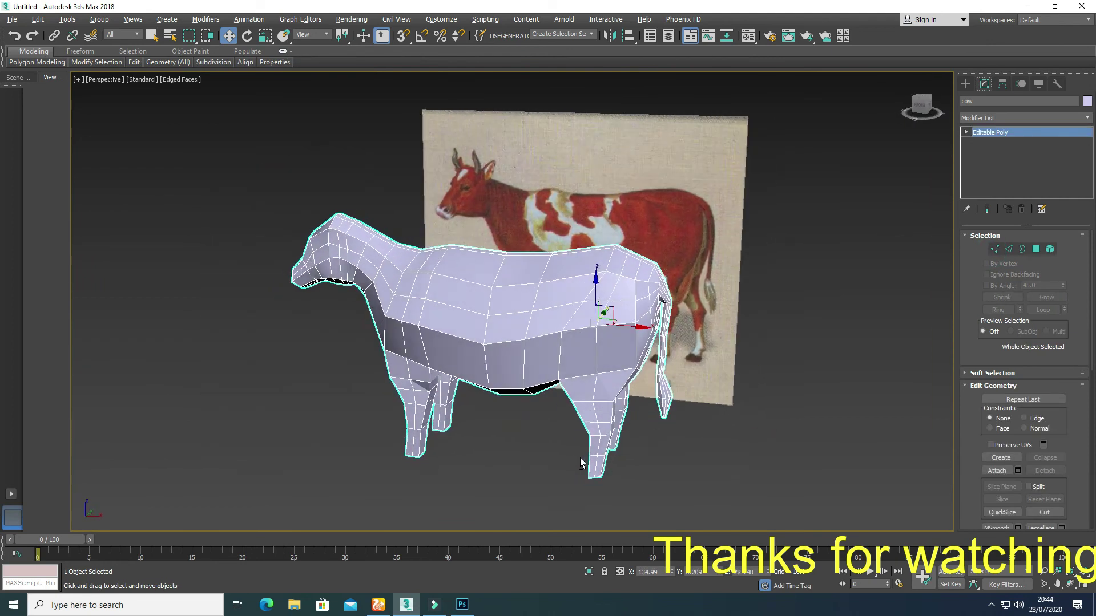